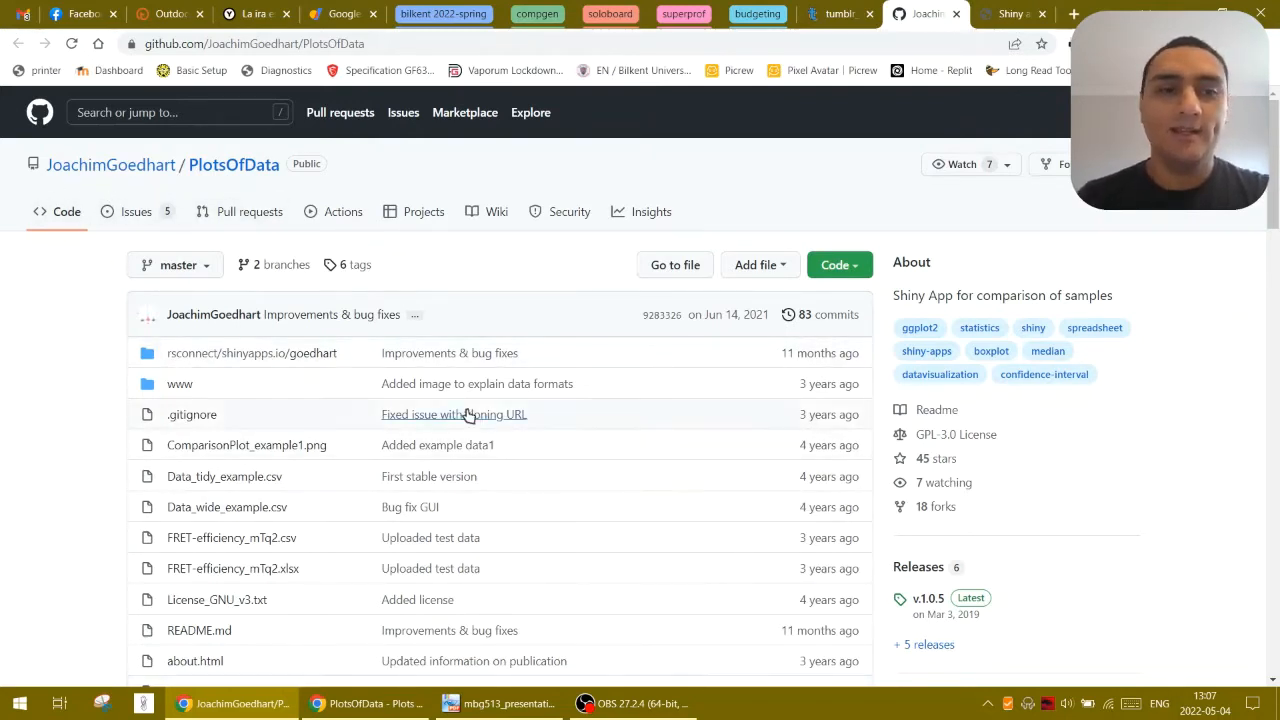
Read the PlotsOfData repository's README, including the instructions for running the app online and offline
scroll(465, 425, "down", 1)
scroll(465, 425, "down", 6)
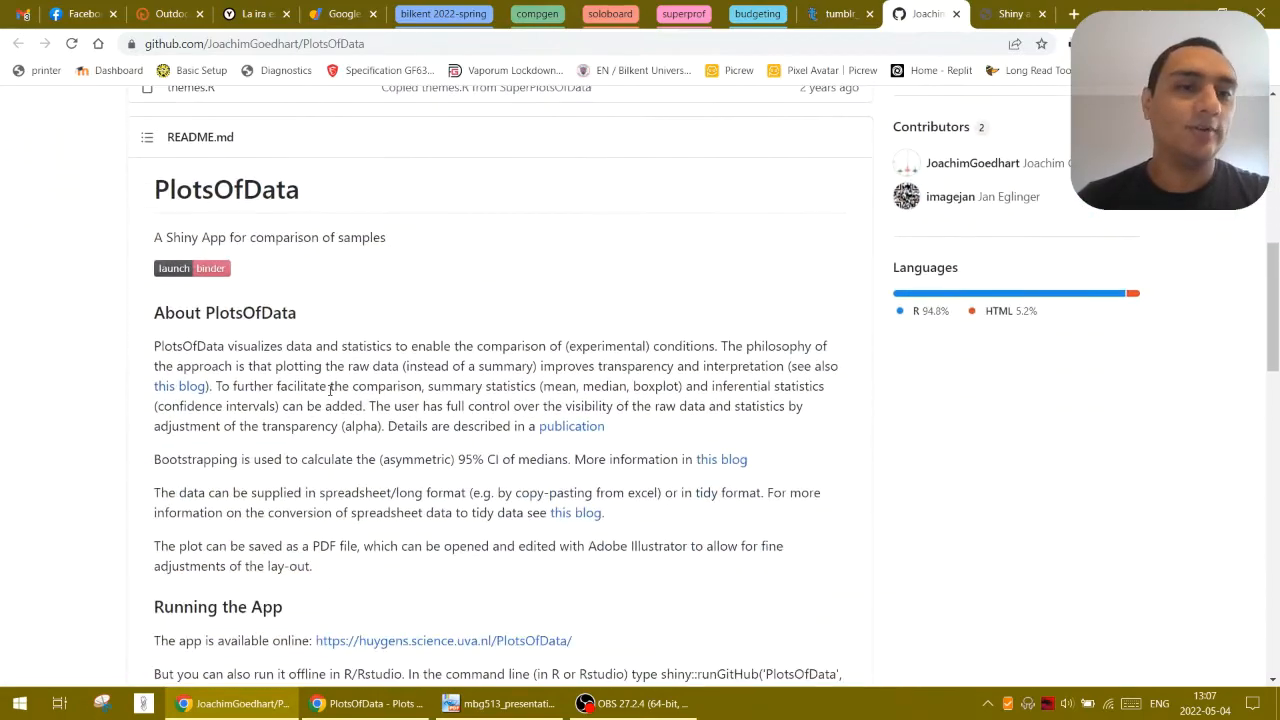
double_click(254, 185)
scroll(401, 432, "down", 3)
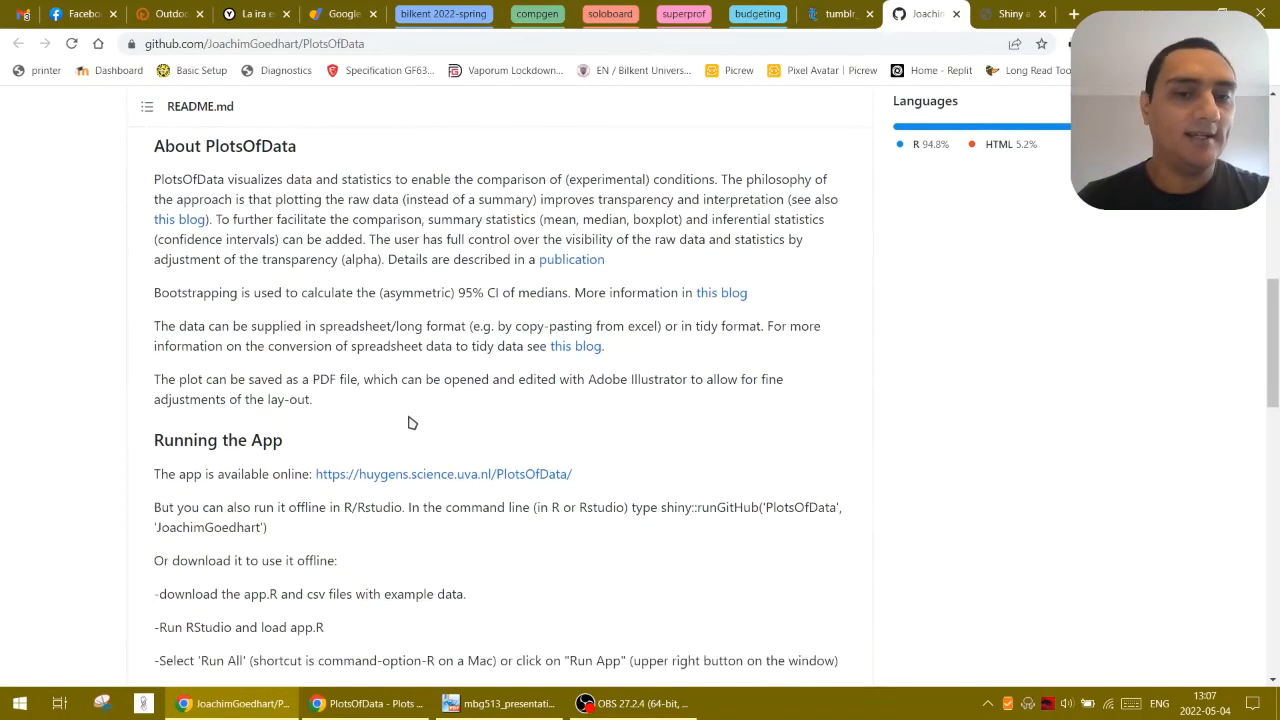
scroll(401, 432, "down", 1)
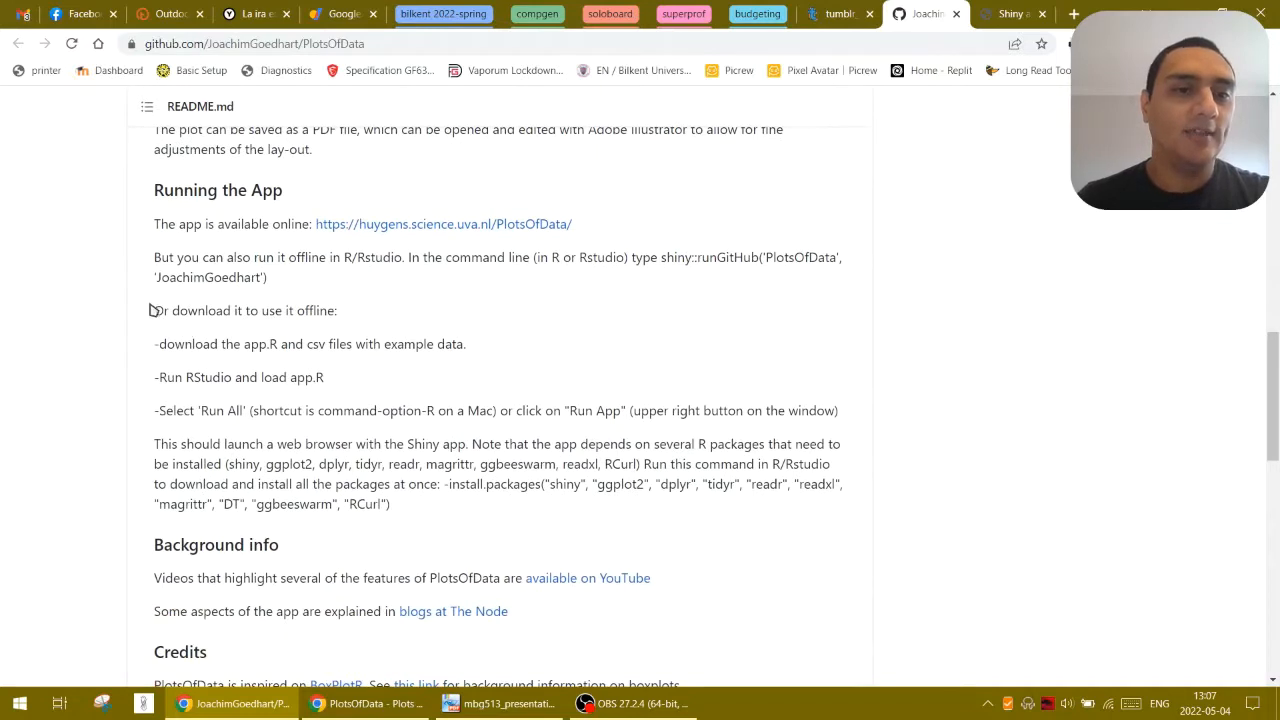
left_click_drag(160, 226, 297, 227)
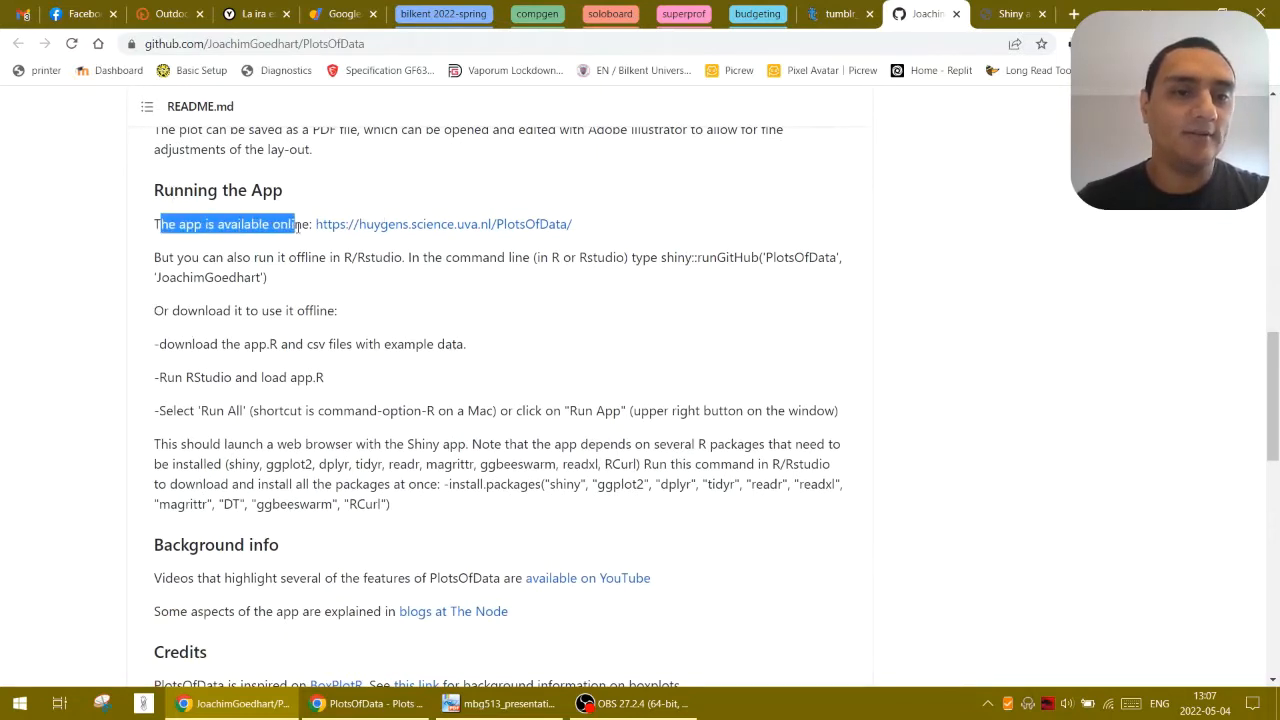
left_click_drag(152, 344, 812, 522)
left_click(812, 522)
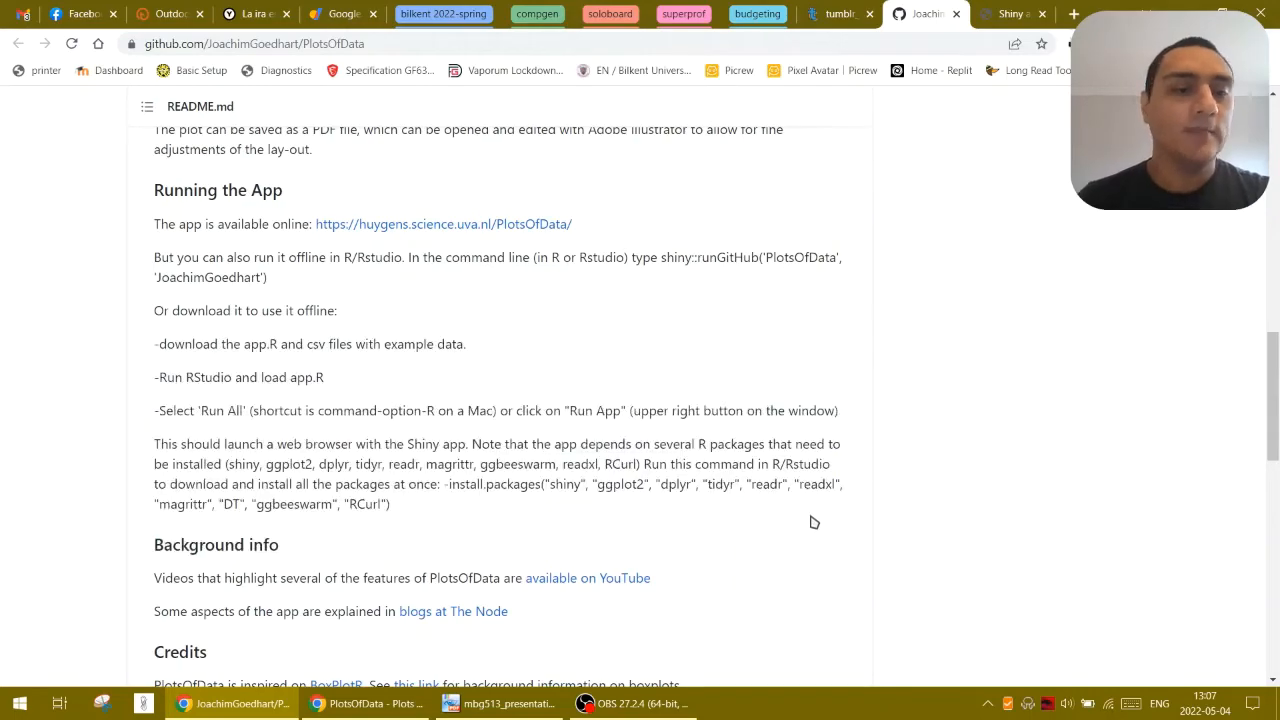
scroll(811, 517, "down", 5)
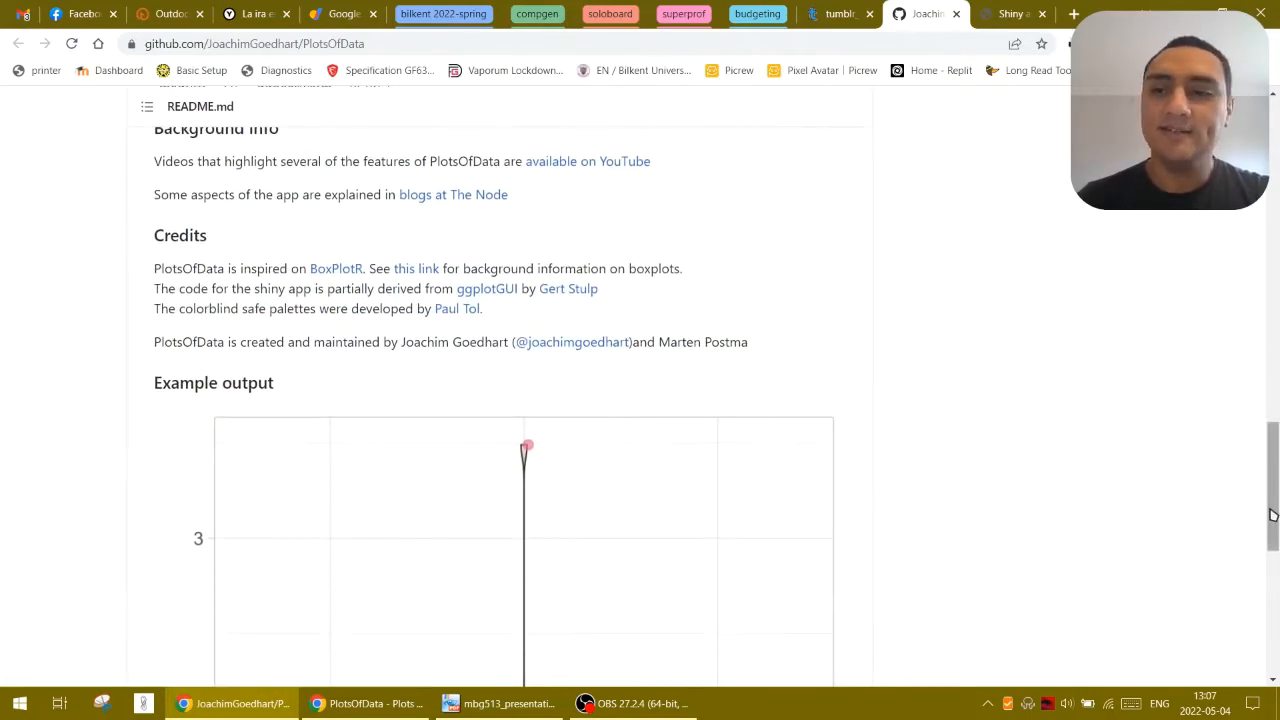
left_click_drag(1271, 511, 1238, 180)
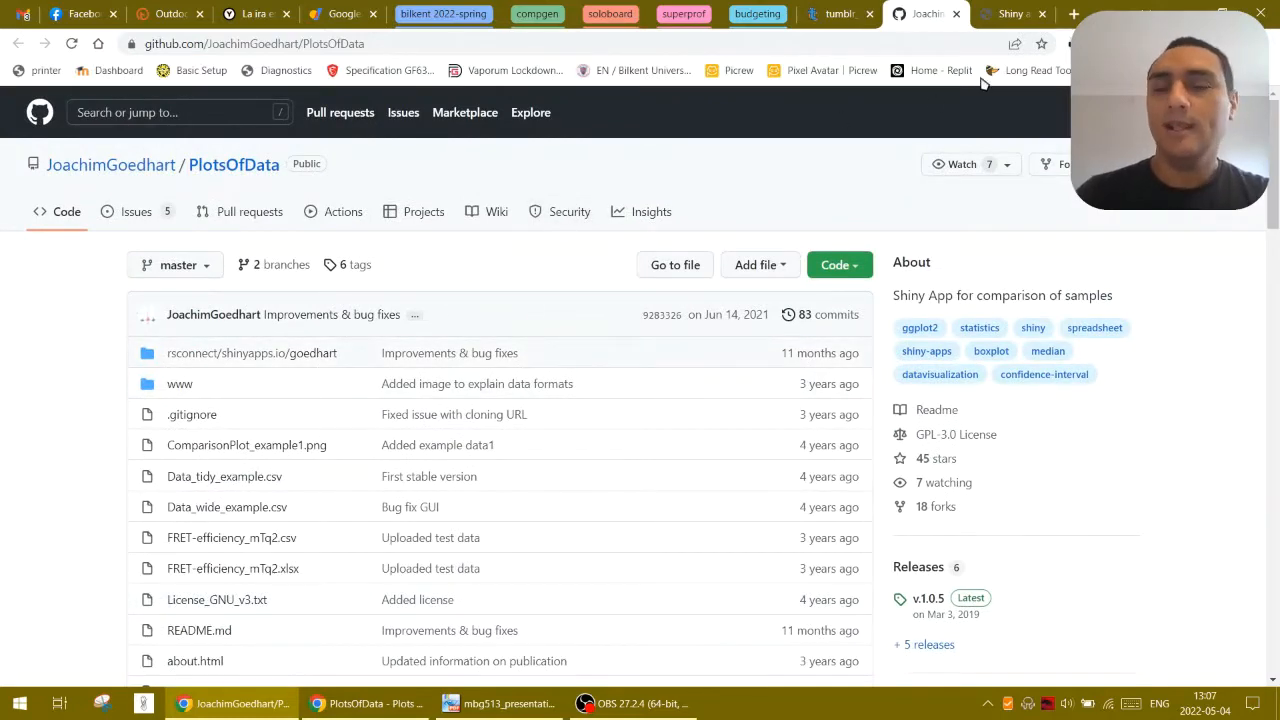
Open the Molecular Cytology / LCAM Shiny apps page and review the listed visualization tools and the general information
left_click(1013, 14)
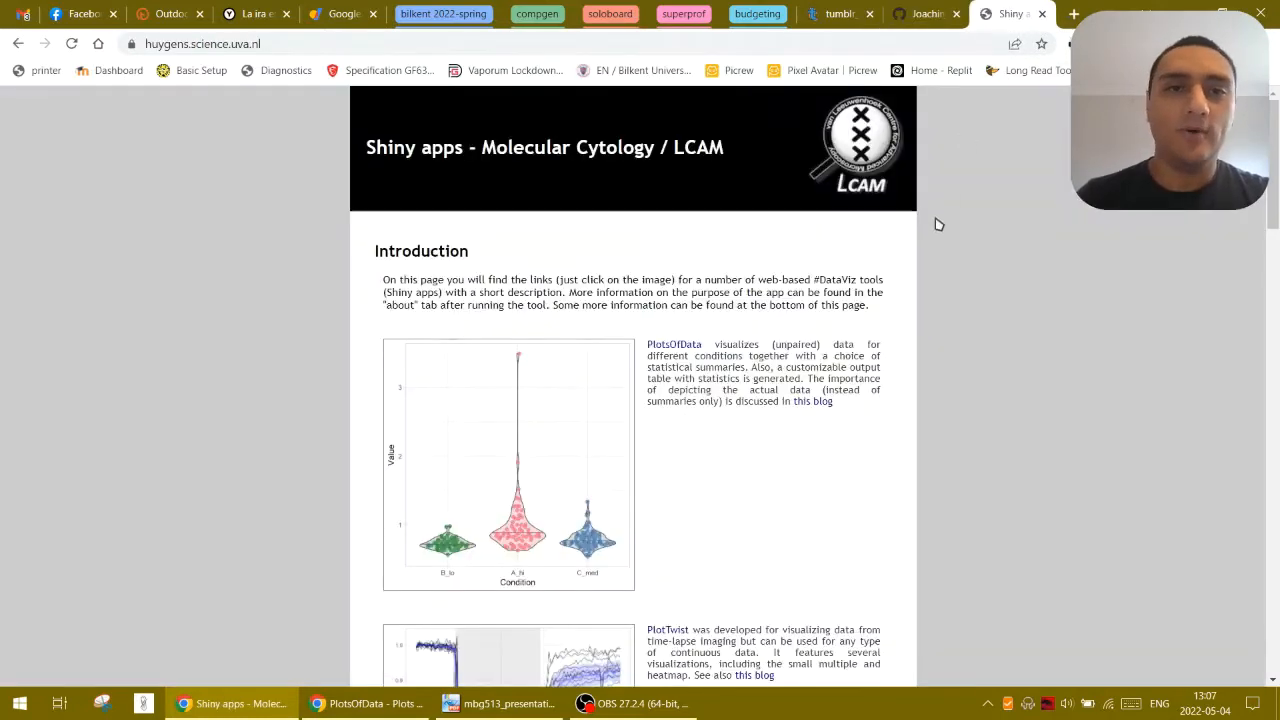
key("ctrl+plus")
key("ctrl+plus")
key("ctrl+plus")
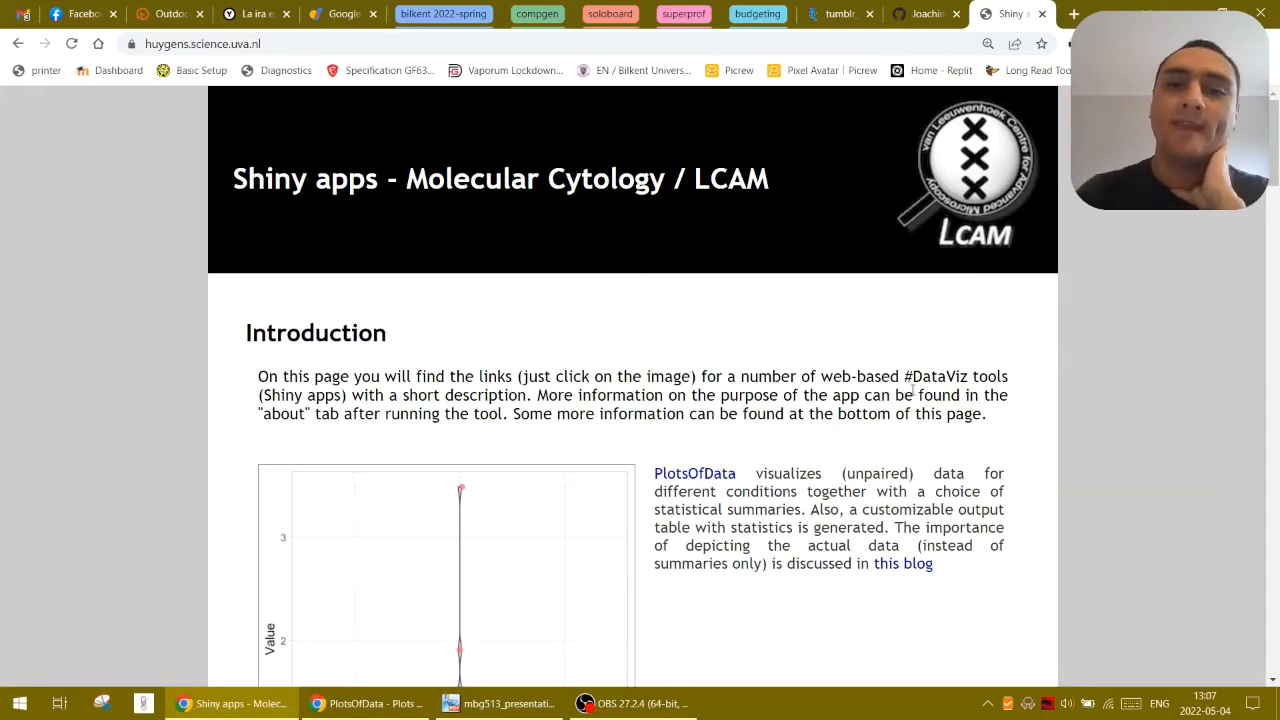
scroll(905, 392, "down", 3)
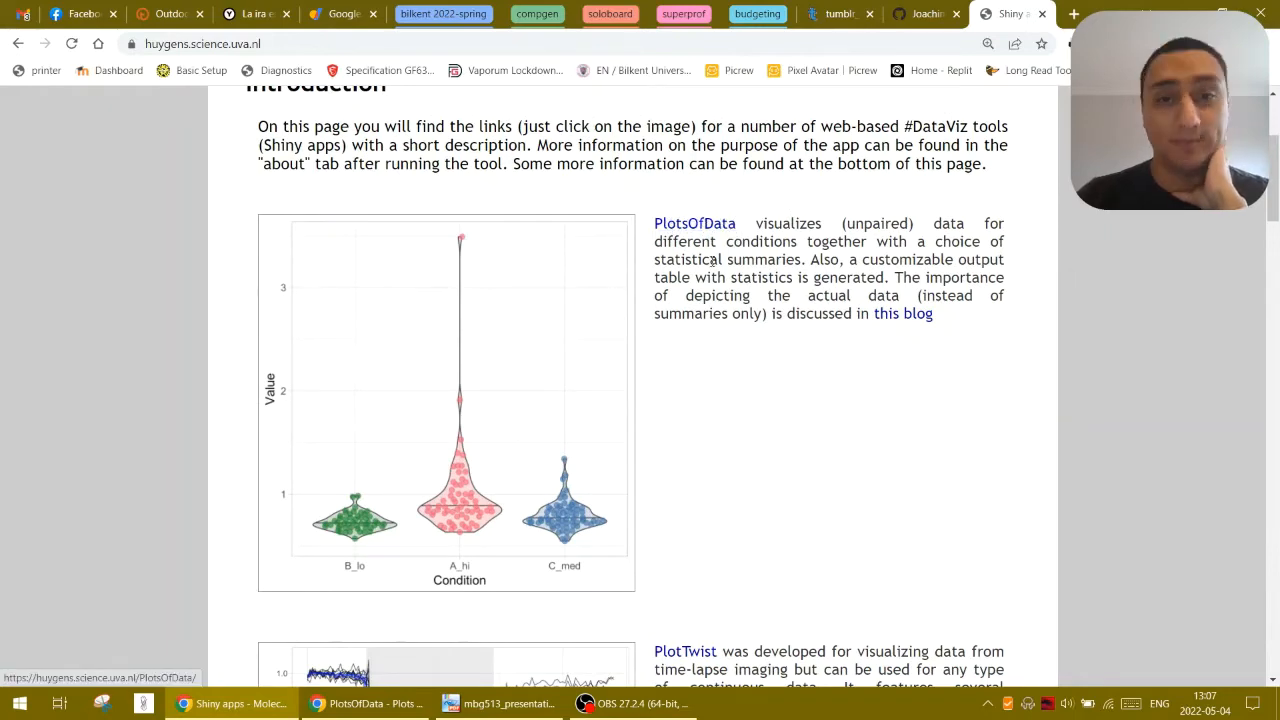
scroll(700, 300, "down", 3)
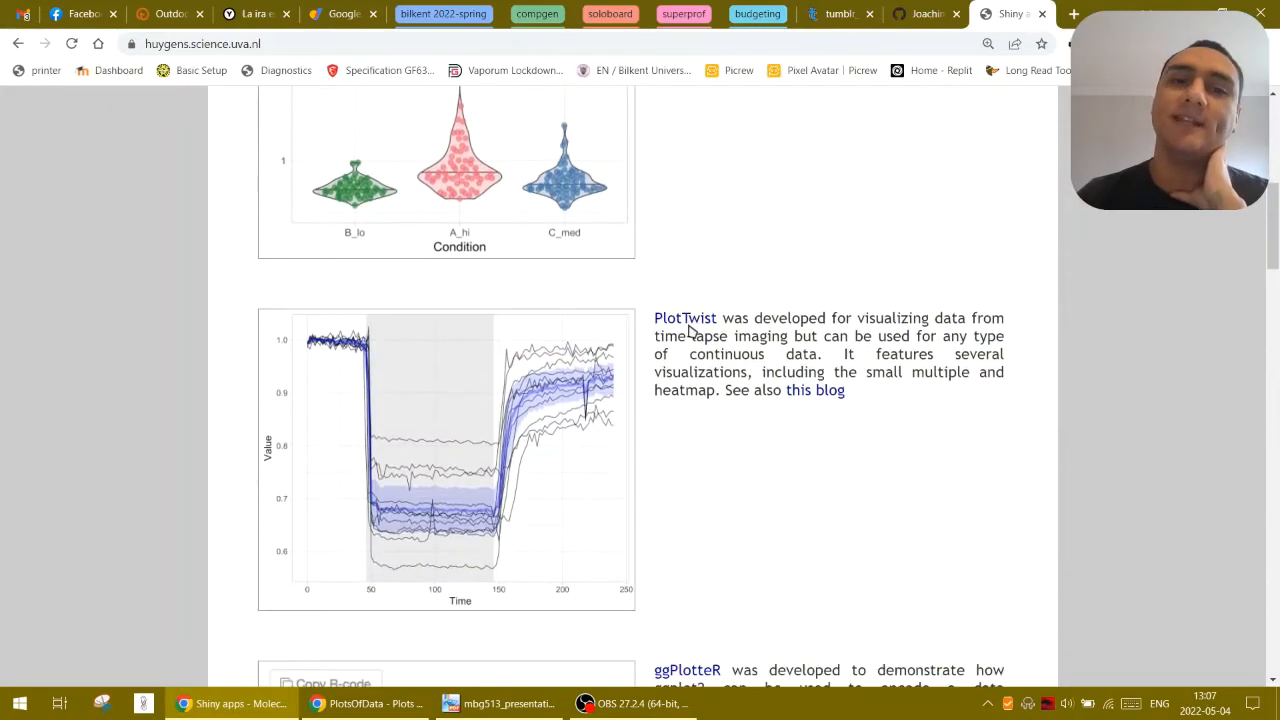
scroll(695, 360, "down", 6)
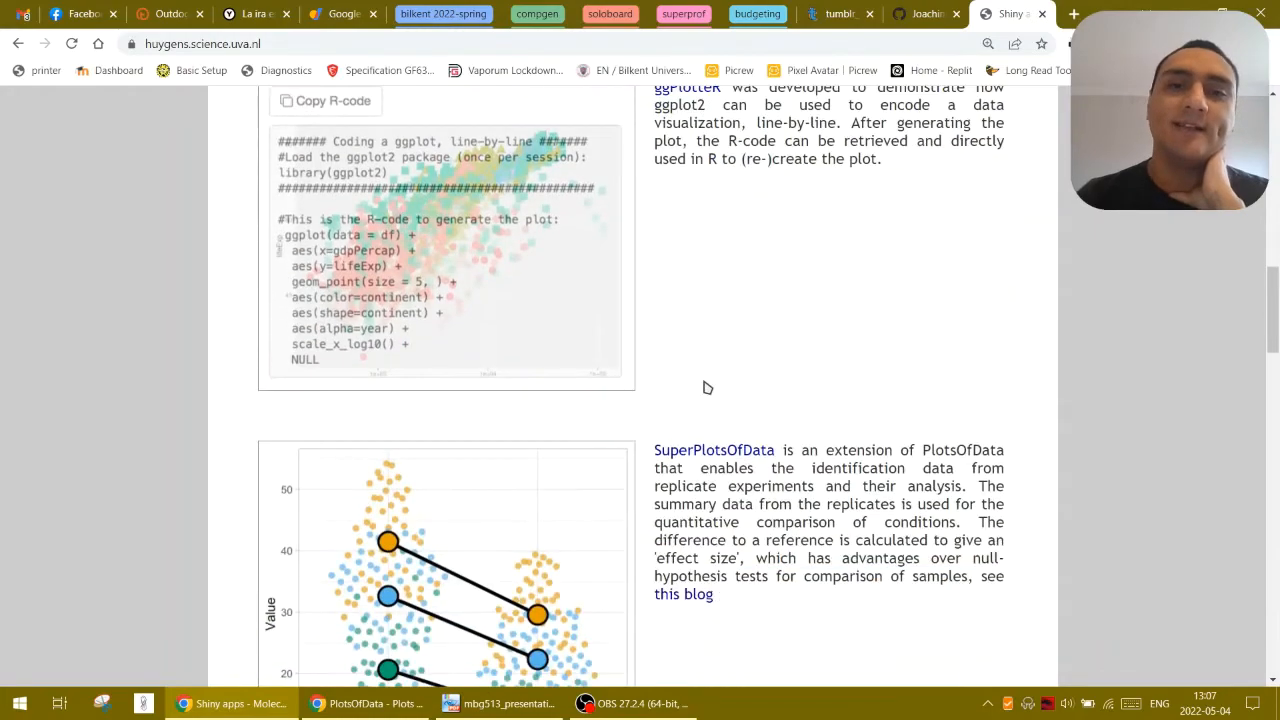
scroll(754, 332, "down", 5)
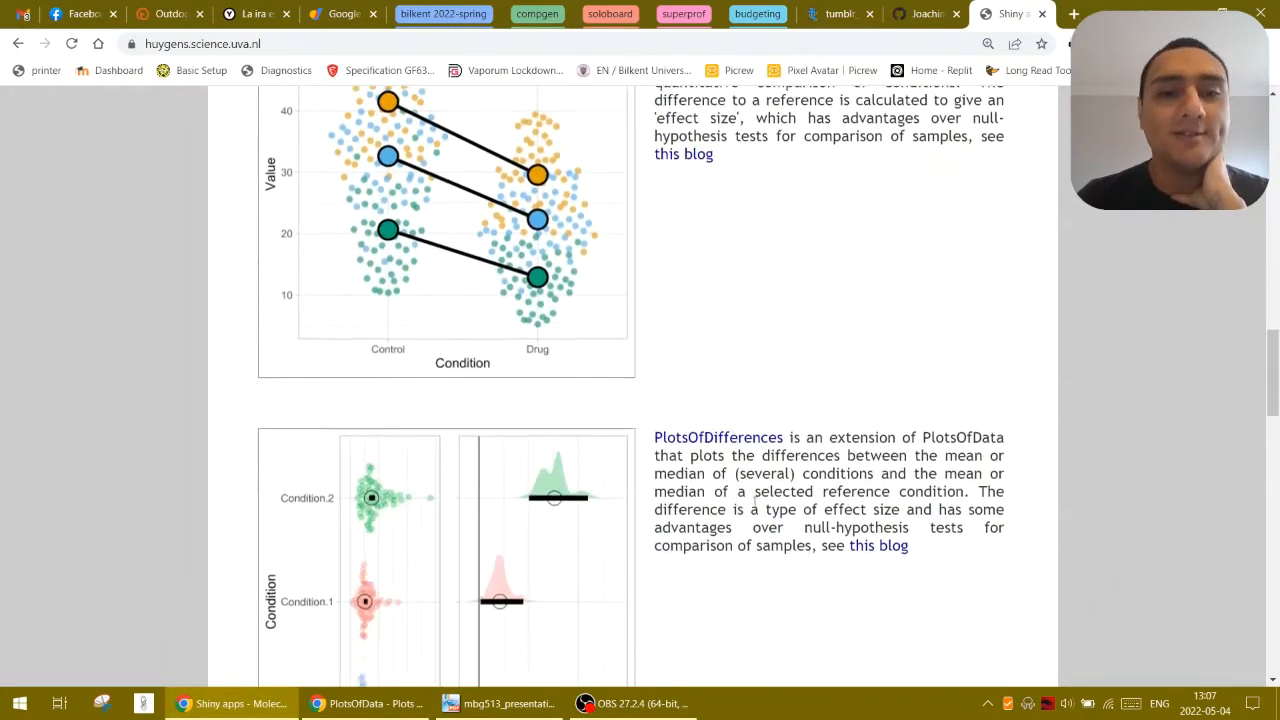
scroll(754, 505, "down", 15)
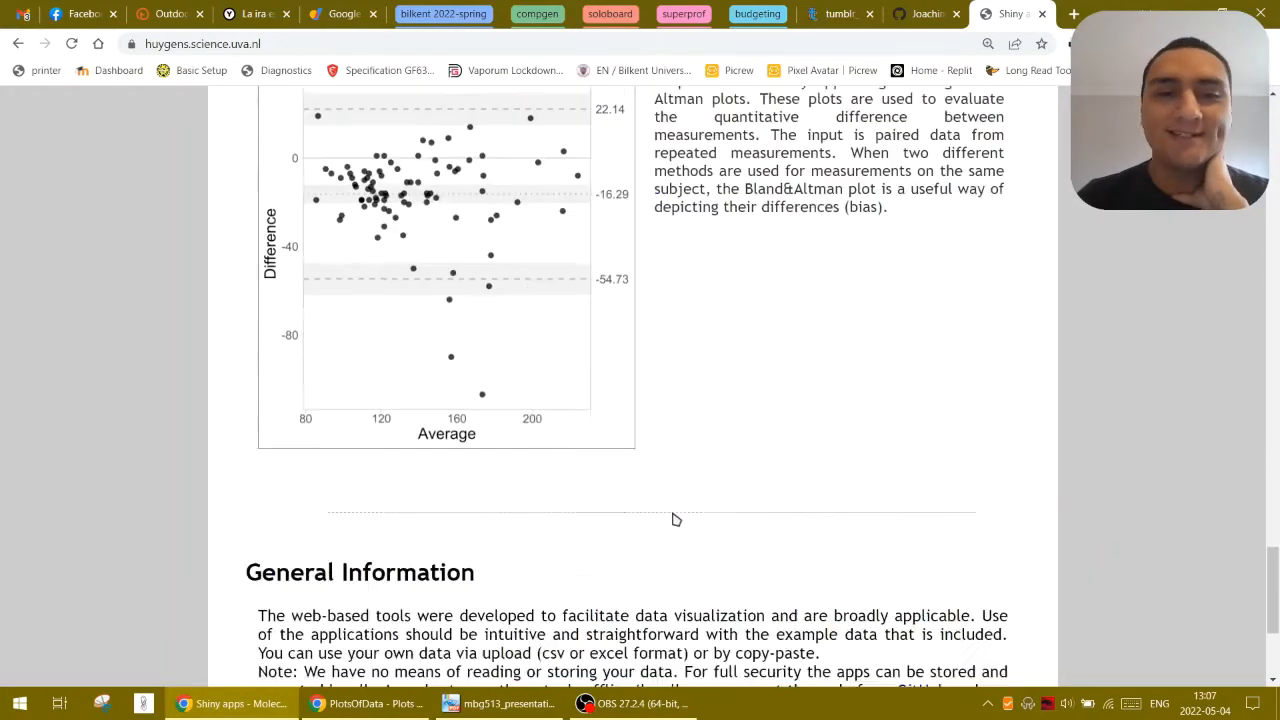
scroll(690, 518, "down", 3)
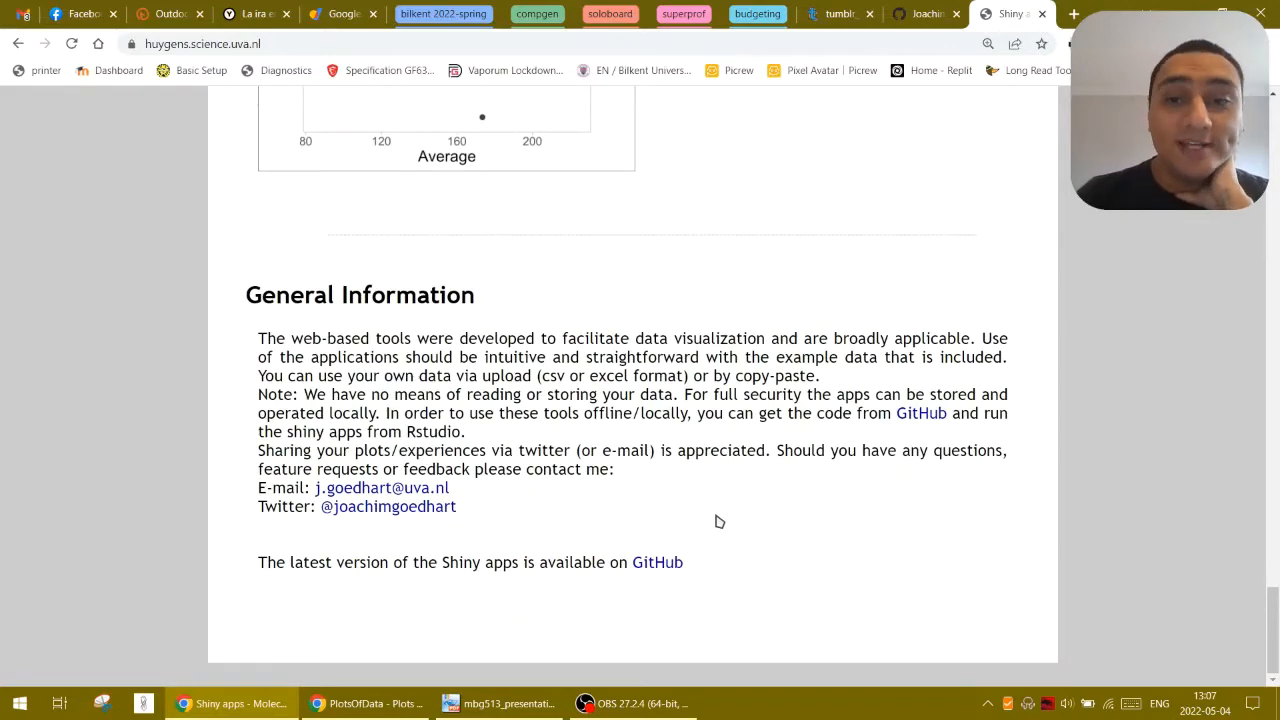
scroll(720, 521, "up", 20)
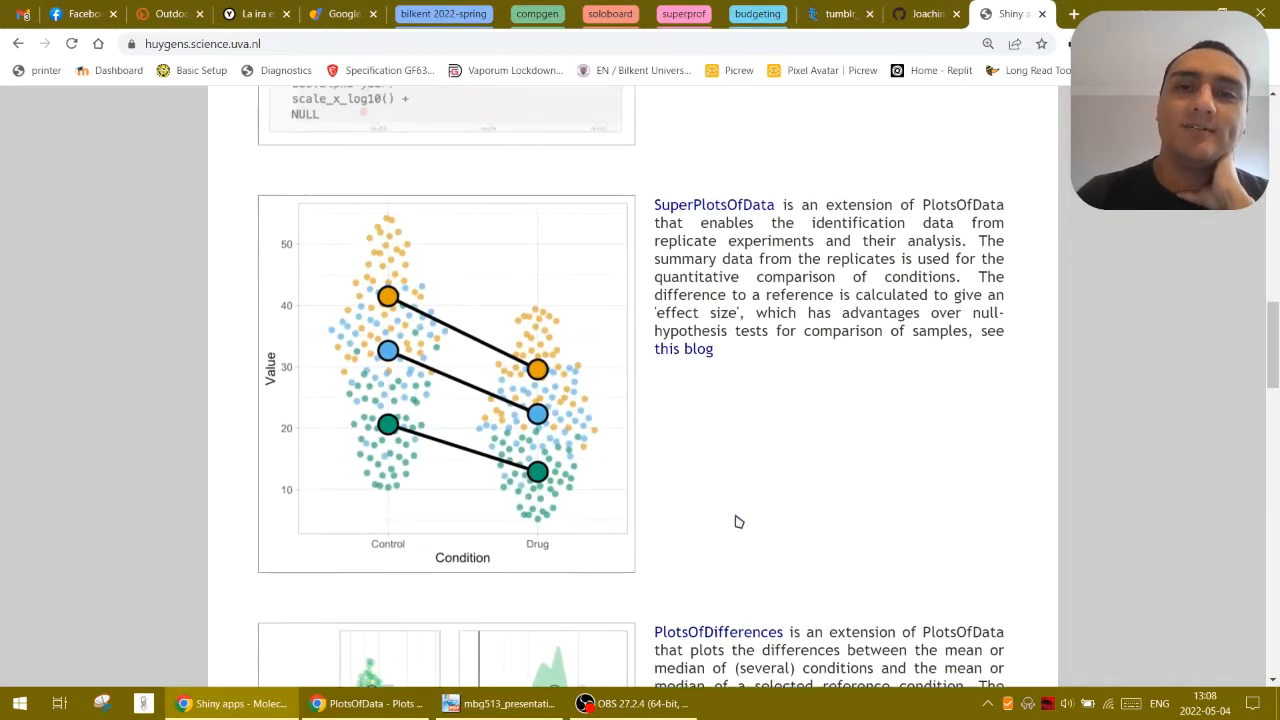
scroll(738, 521, "up", 4)
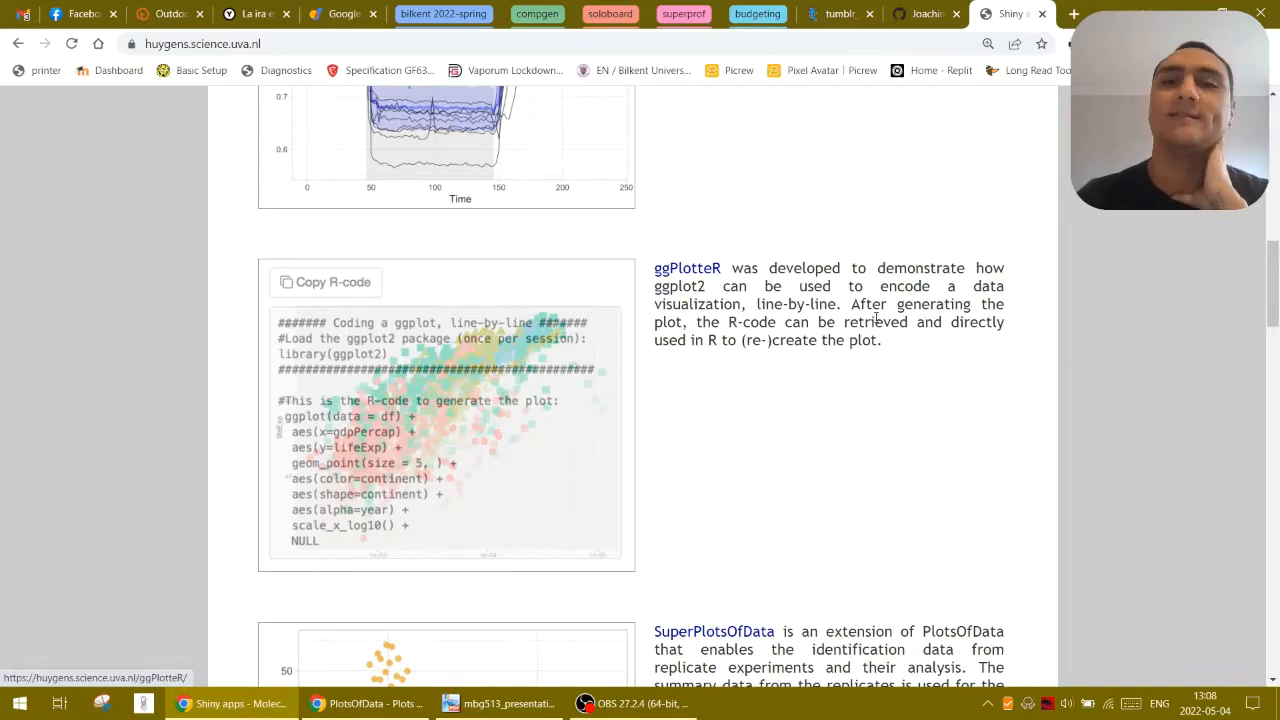
scroll(369, 294, "up", 8)
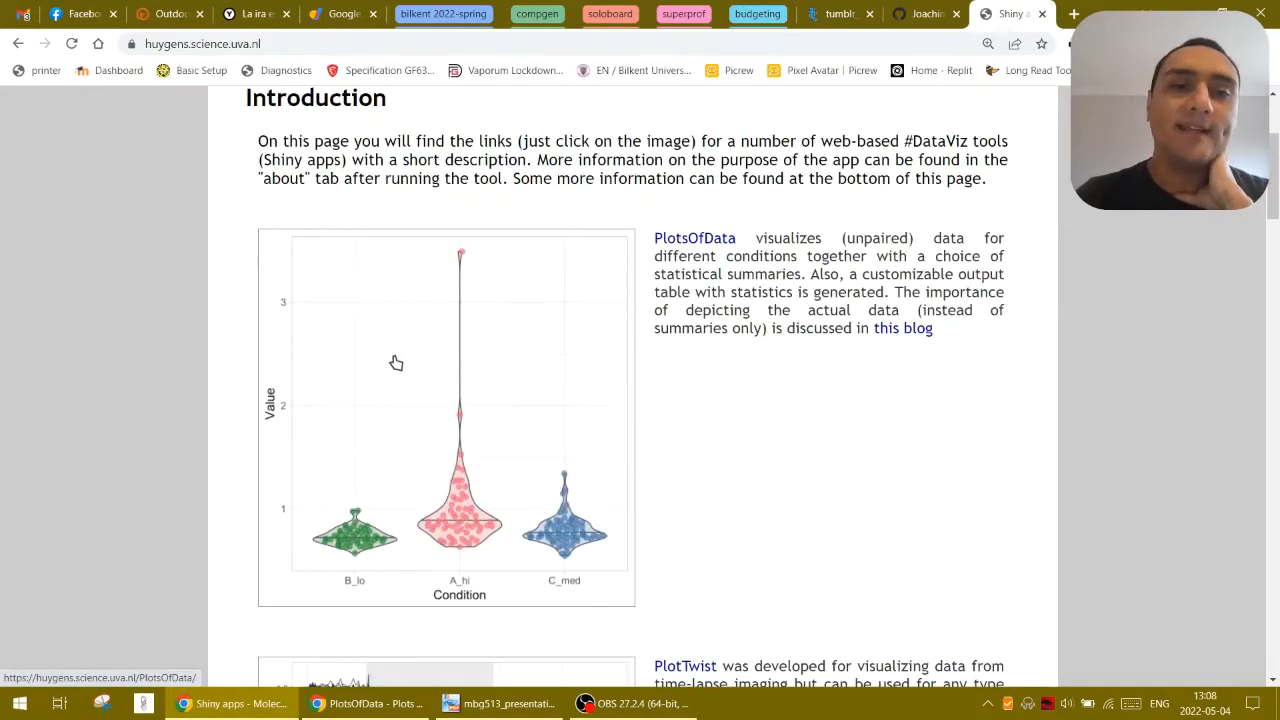
scroll(396, 362, "up", 3)
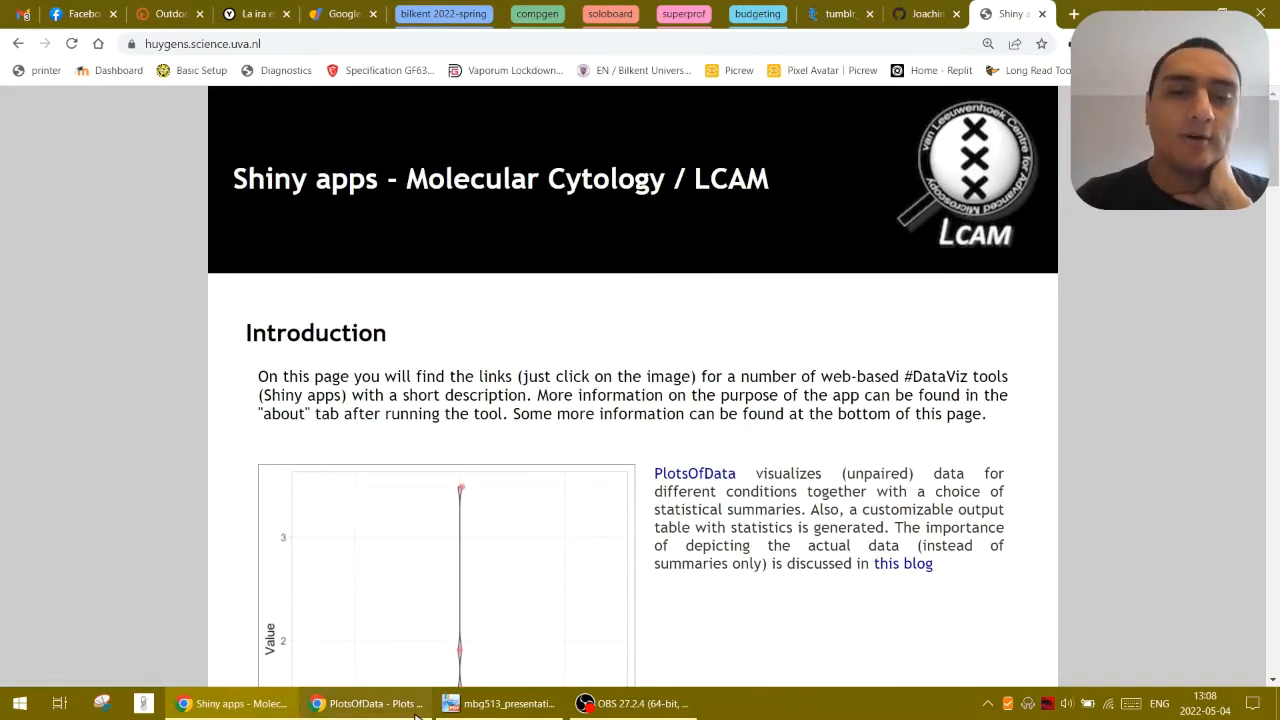
Switch to the other browser window showing the PlotsOfData web app and return the page to normal size
mouse_move(415, 707)
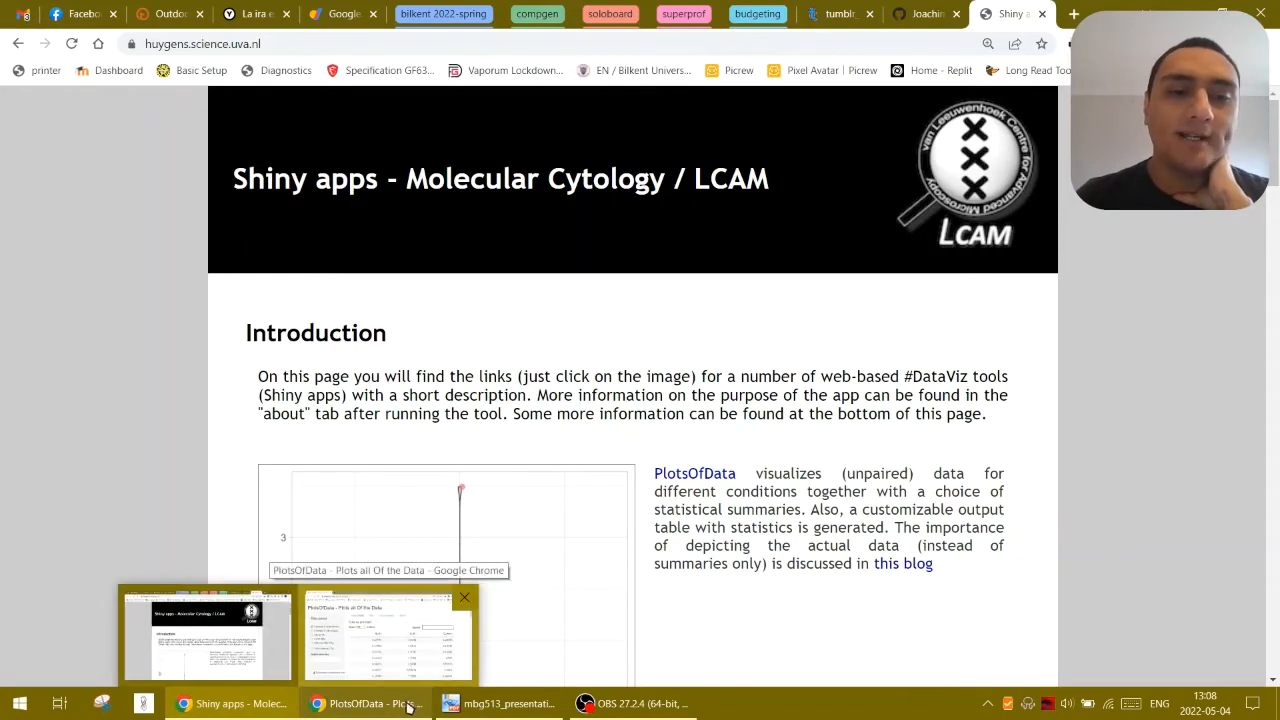
left_click(407, 670)
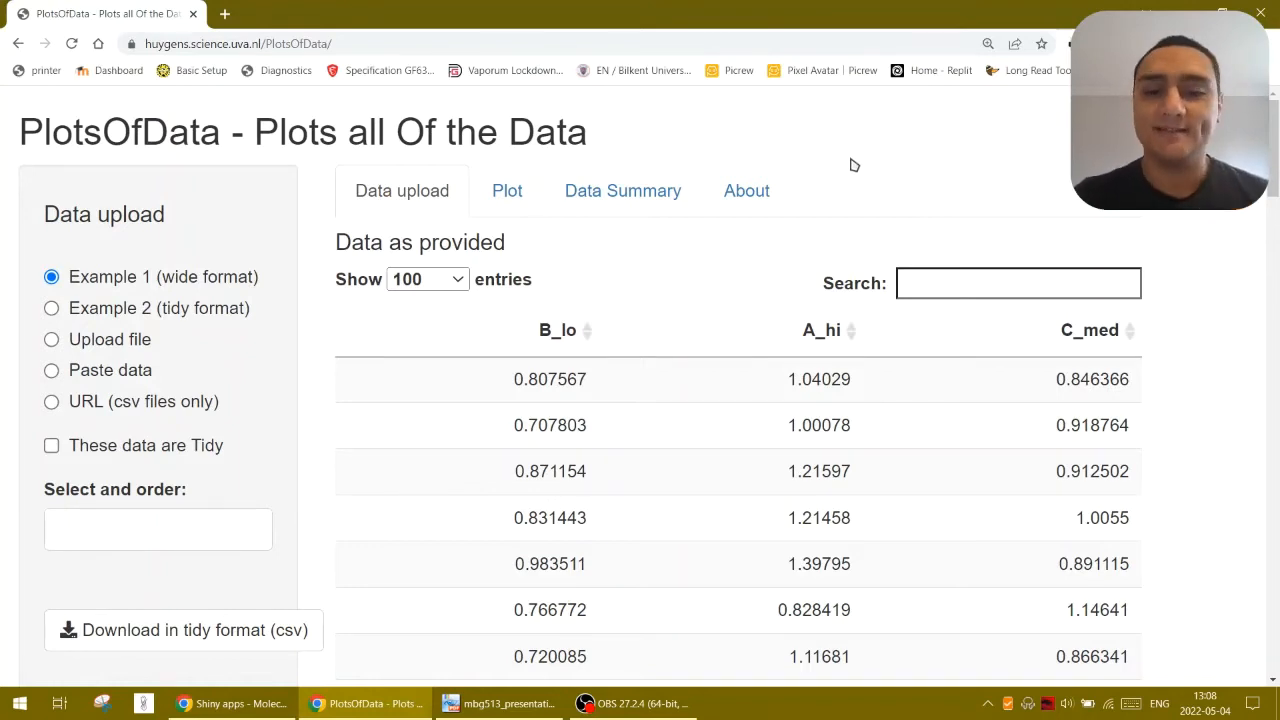
key("ctrl+minus")
key("ctrl+minus")
key("ctrl+minus")
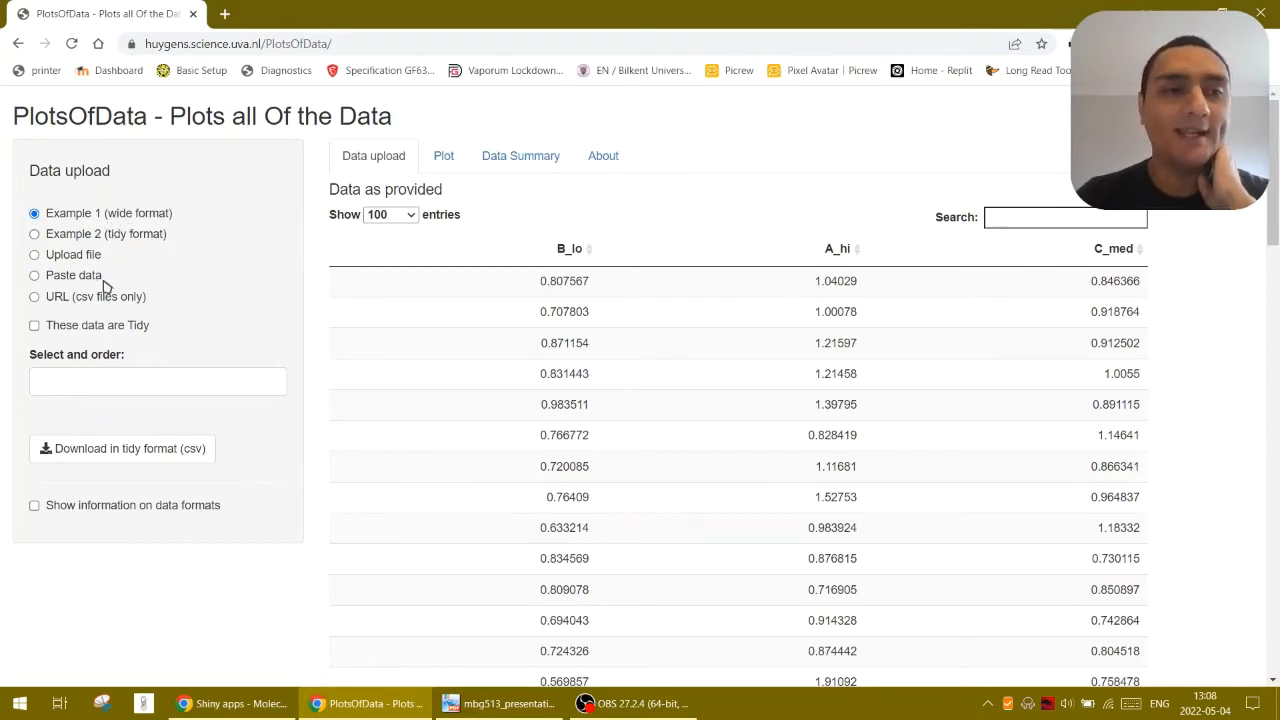
Show the information on data formats and examine the wide and tidy data examples
left_click(34, 506)
scroll(46, 520, "down", 3)
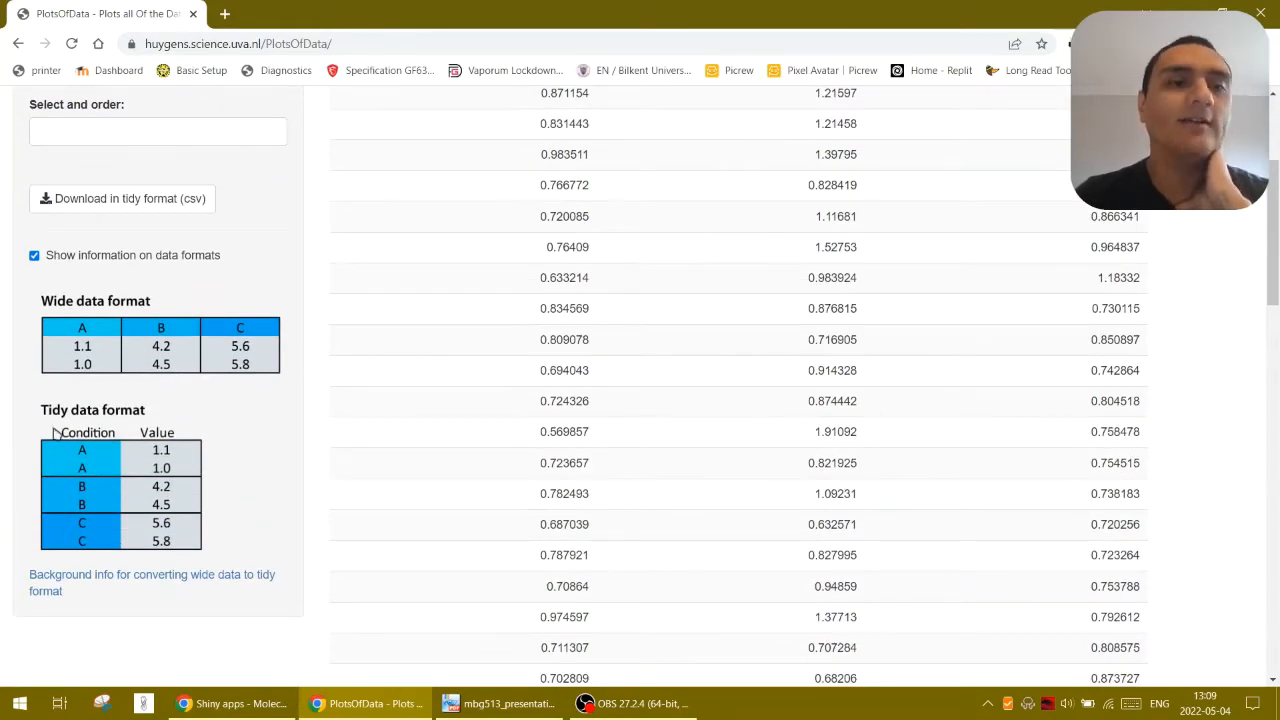
scroll(96, 460, "up", 2)
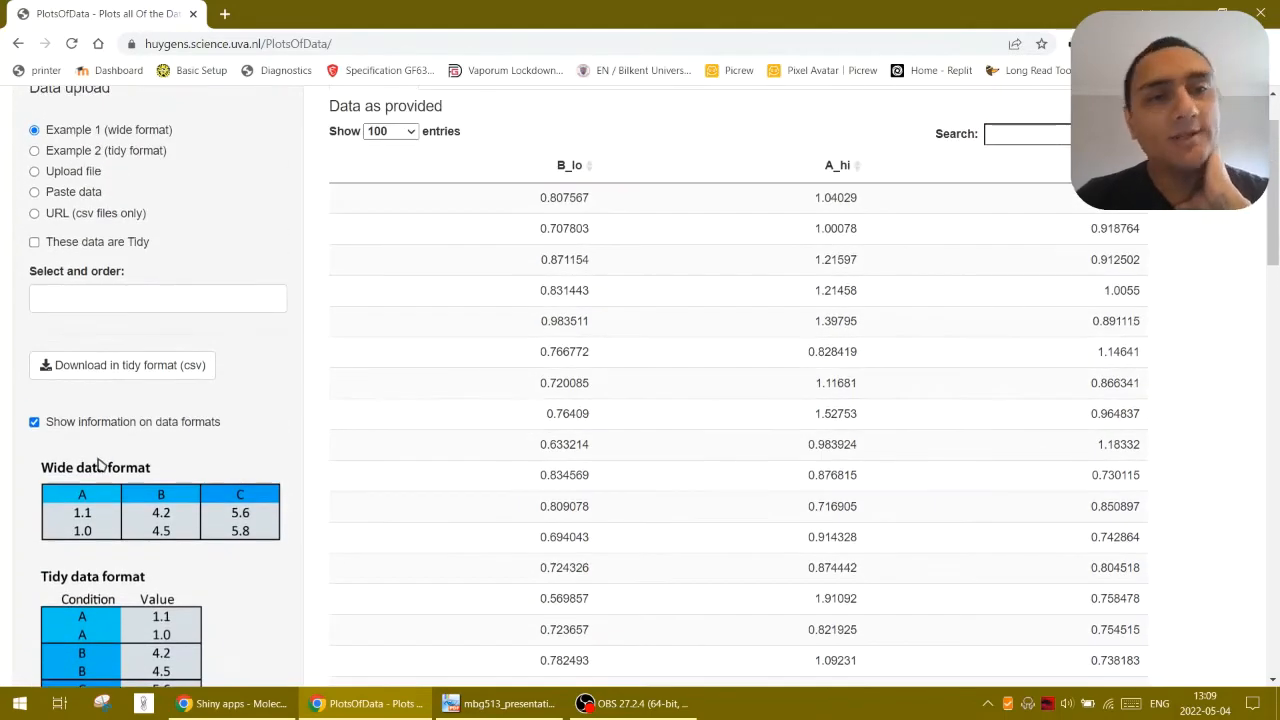
scroll(99, 461, "up", 1)
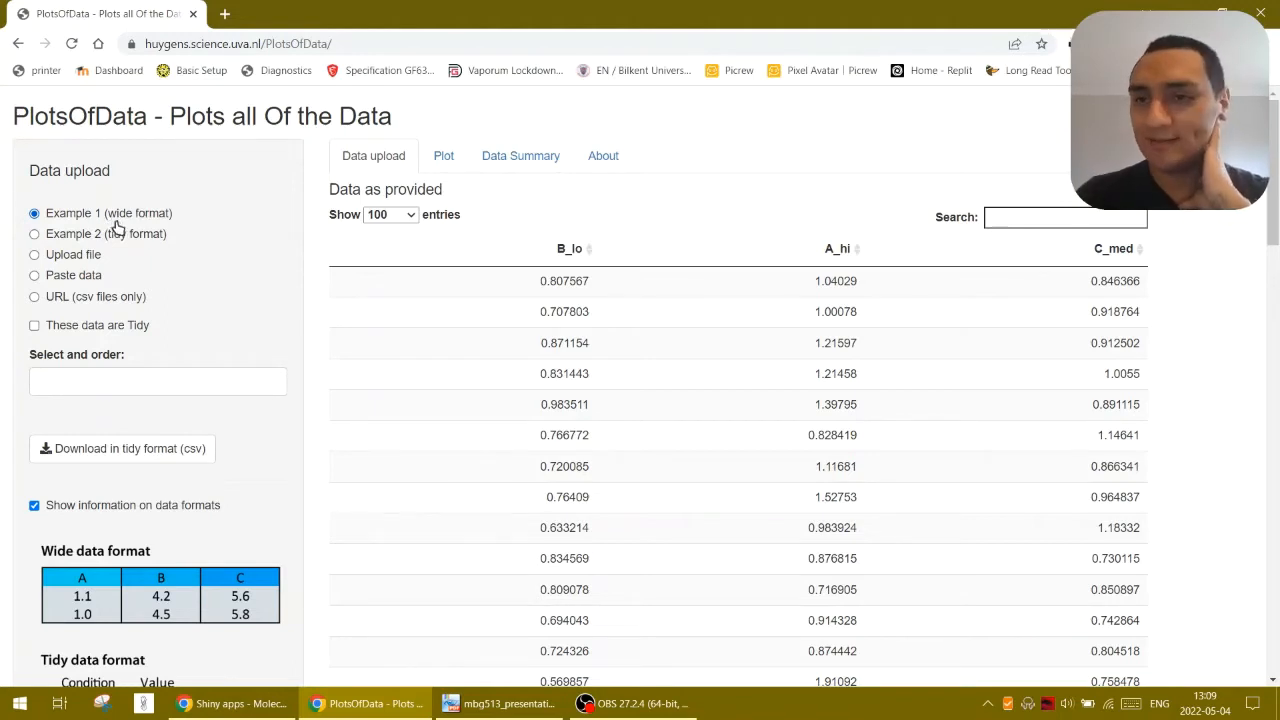
Load the Example 2 (tidy format) dataset and look through its table
left_click(103, 240)
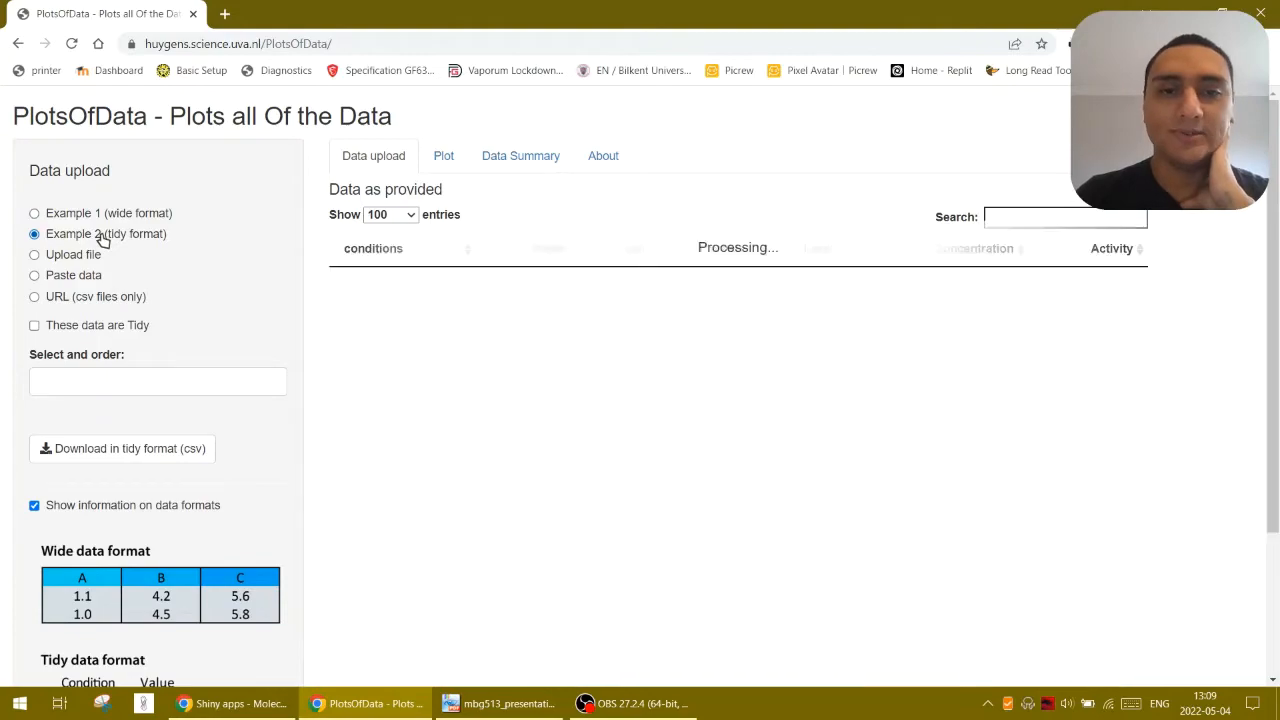
scroll(350, 330, "down", 3)
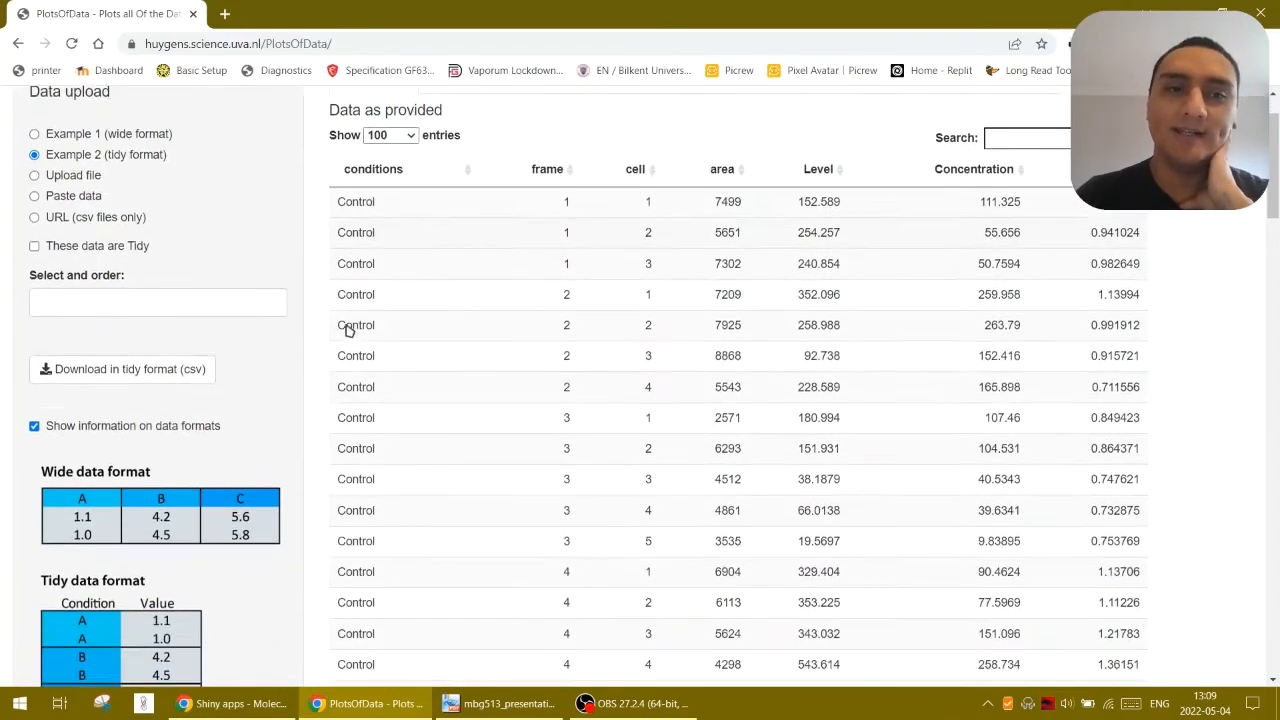
scroll(571, 470, "down", 6)
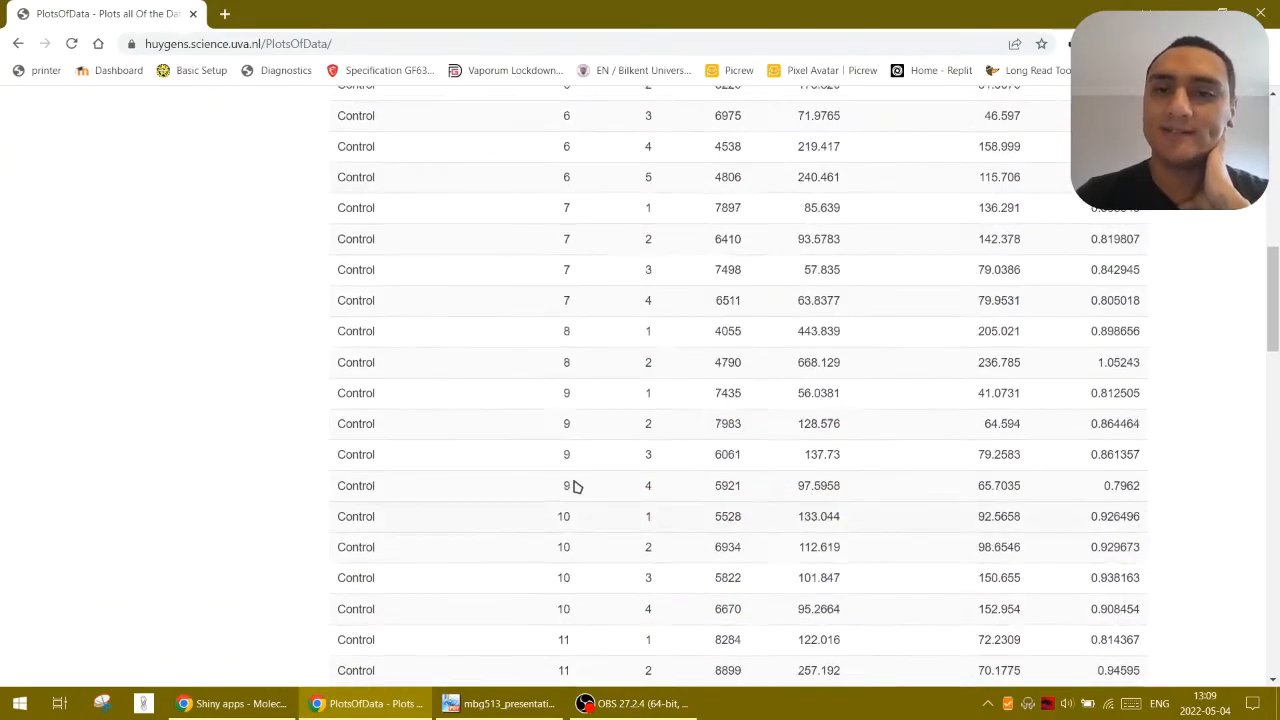
scroll(573, 485, "up", 9)
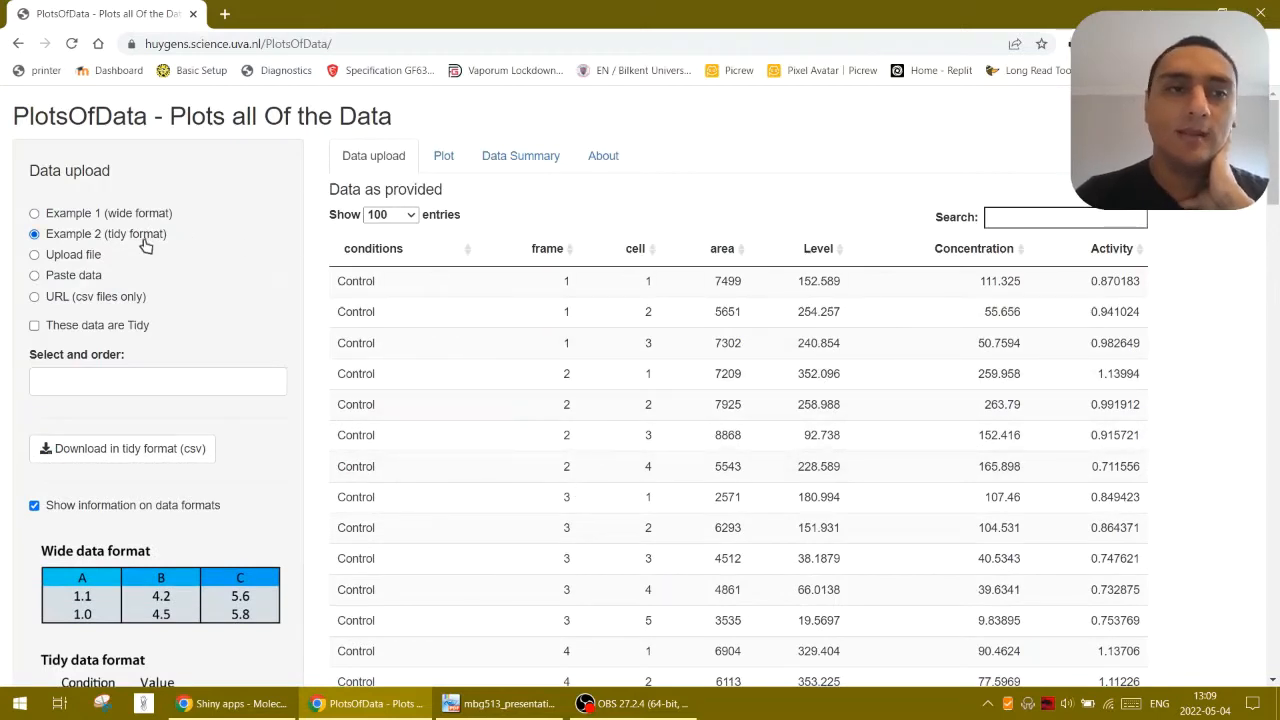
Upload the file a.csv from the malavi folder as the data source and look through the loaded table
left_click(88, 258)
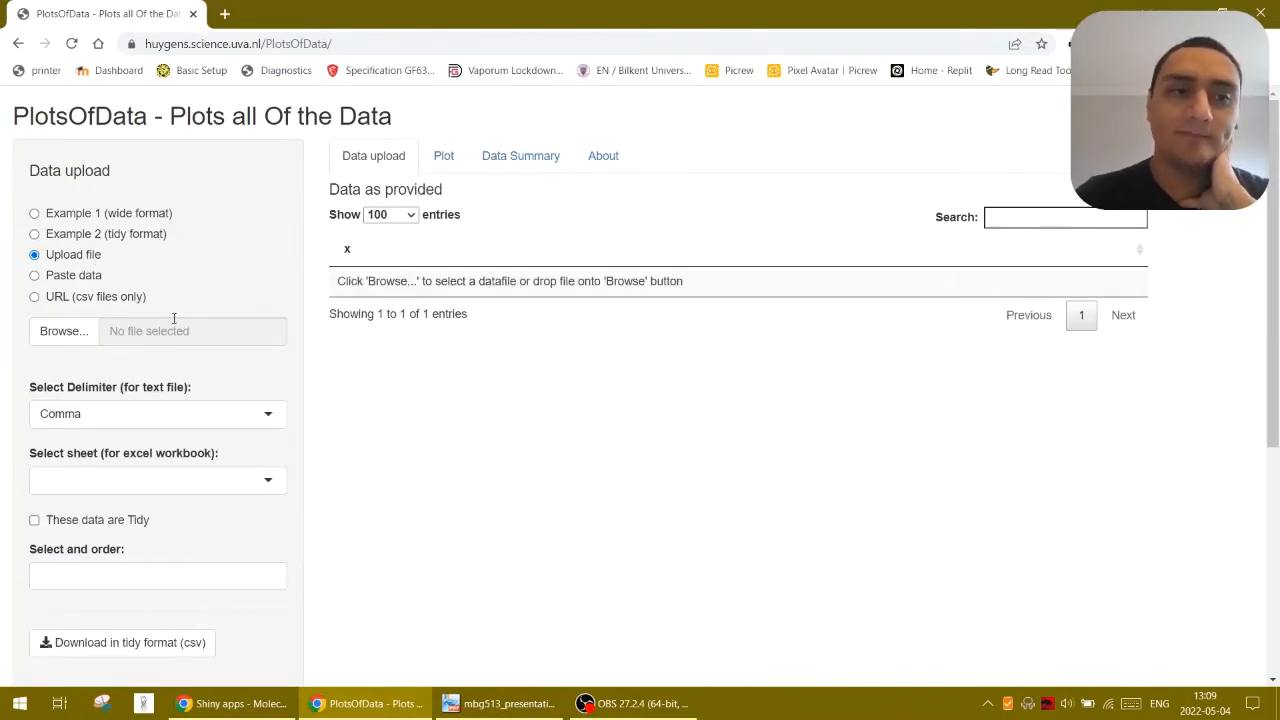
left_click(60, 331)
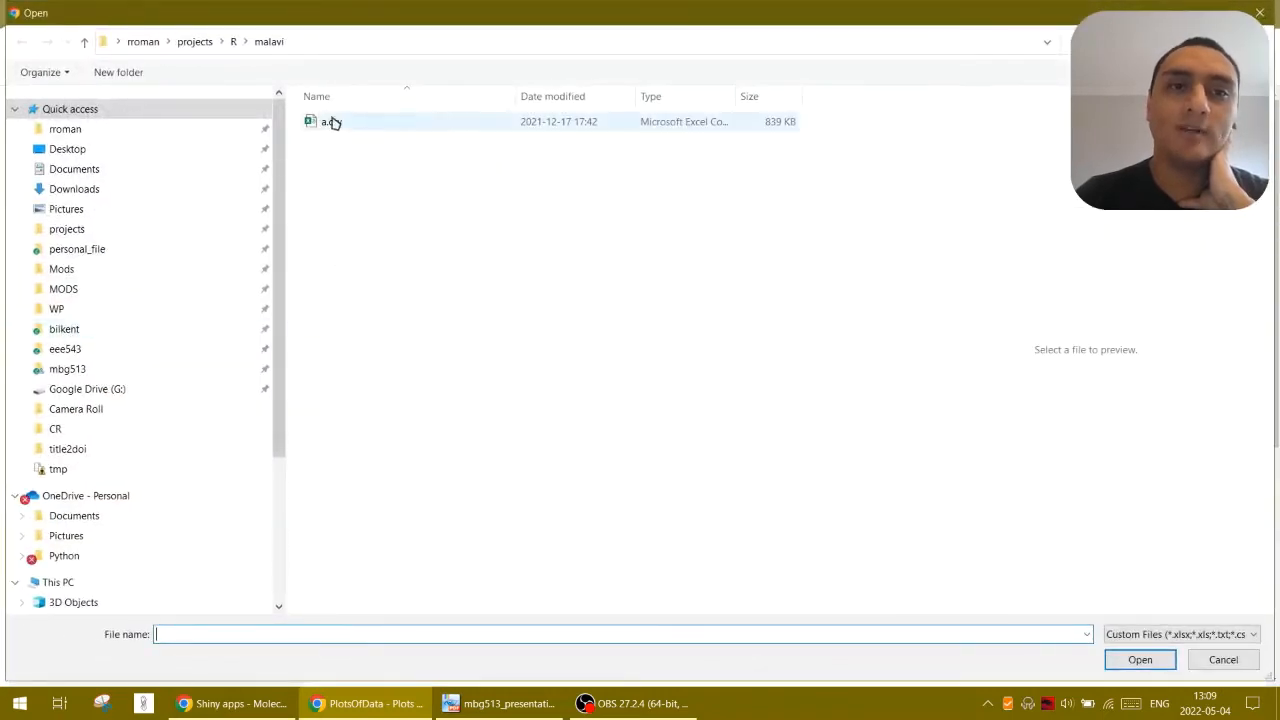
left_click(332, 122)
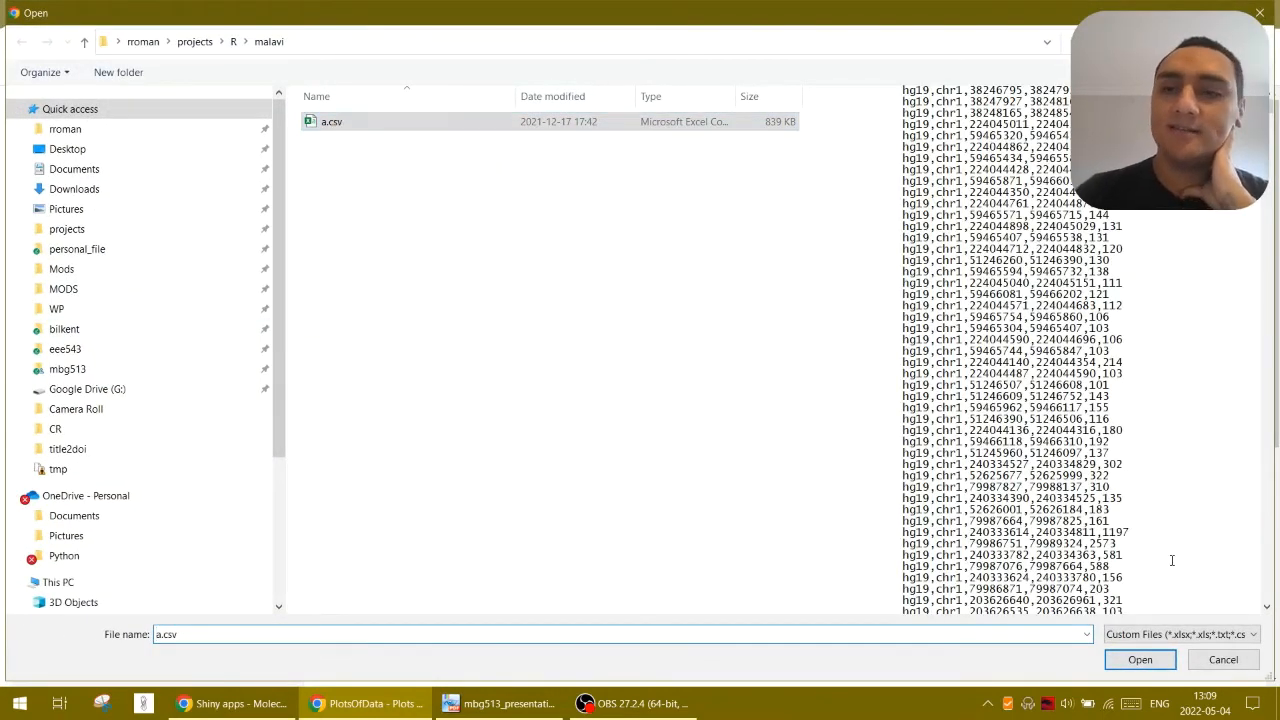
left_click(1141, 660)
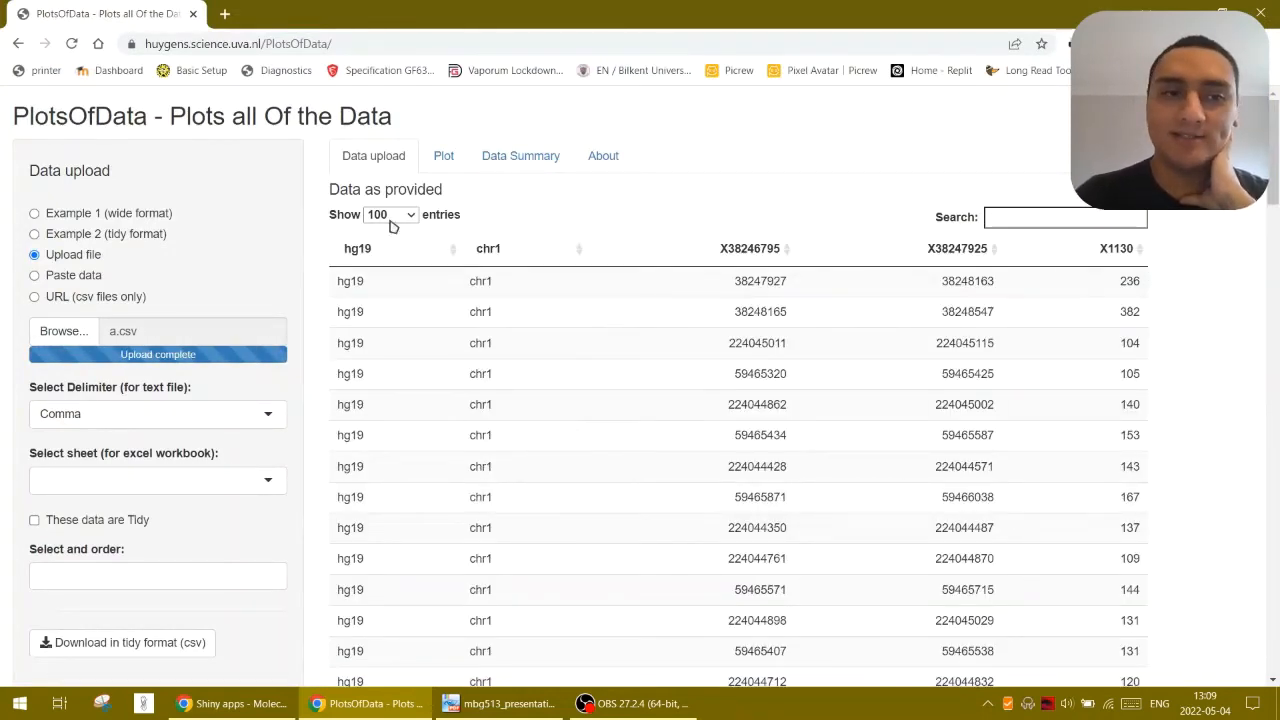
left_click_drag(1276, 157, 1276, 650)
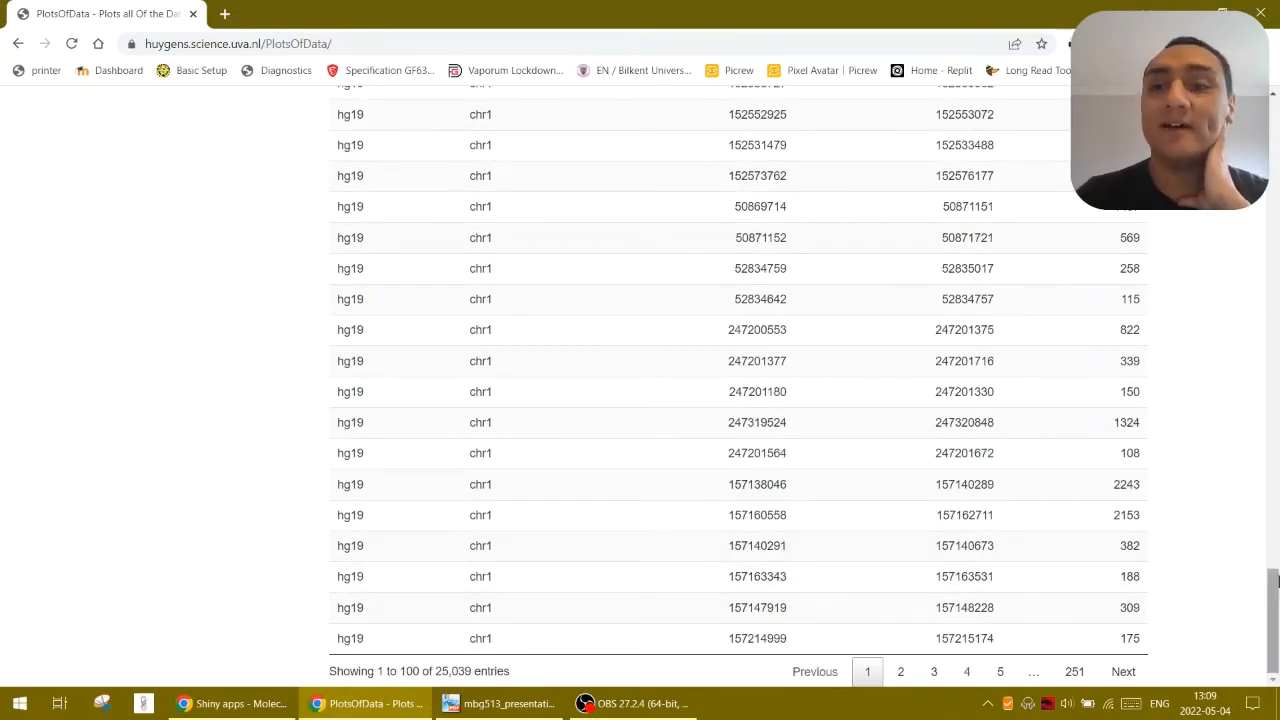
left_click_drag(1276, 583, 1276, 130)
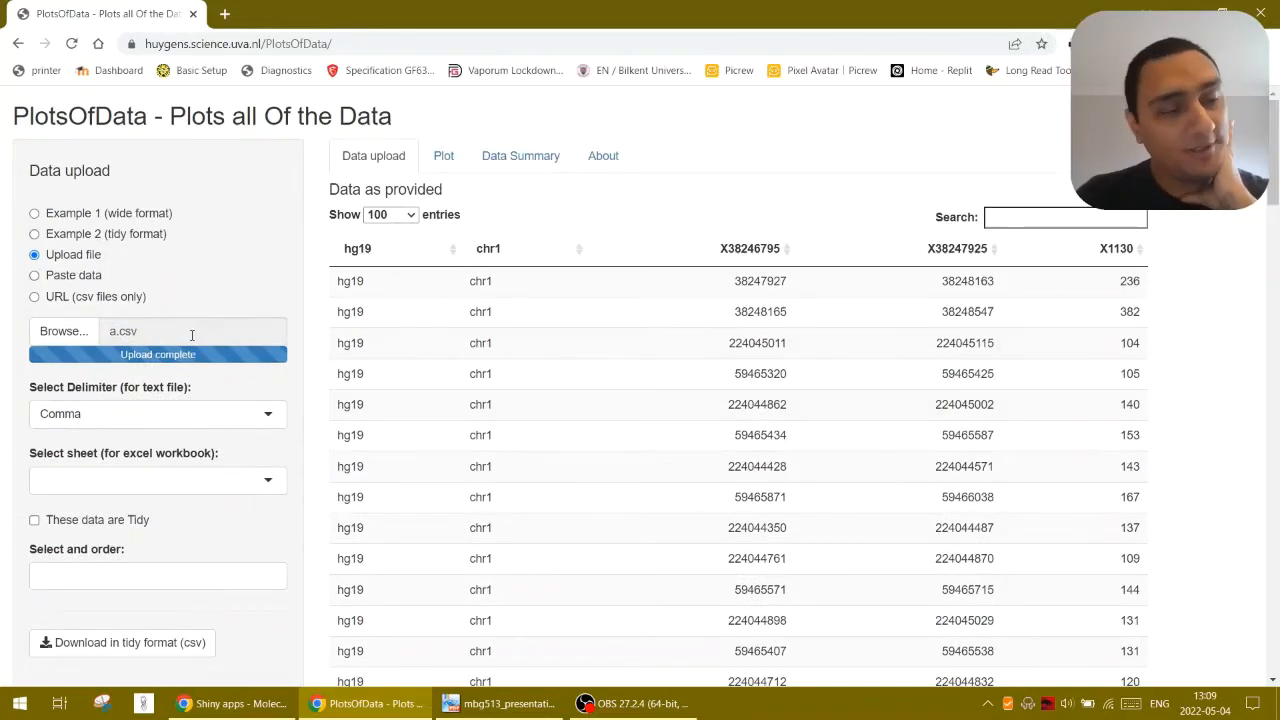
Show the paste data option, enlarge its text box, and switch the data source to URL (csv files only)
left_click(65, 279)
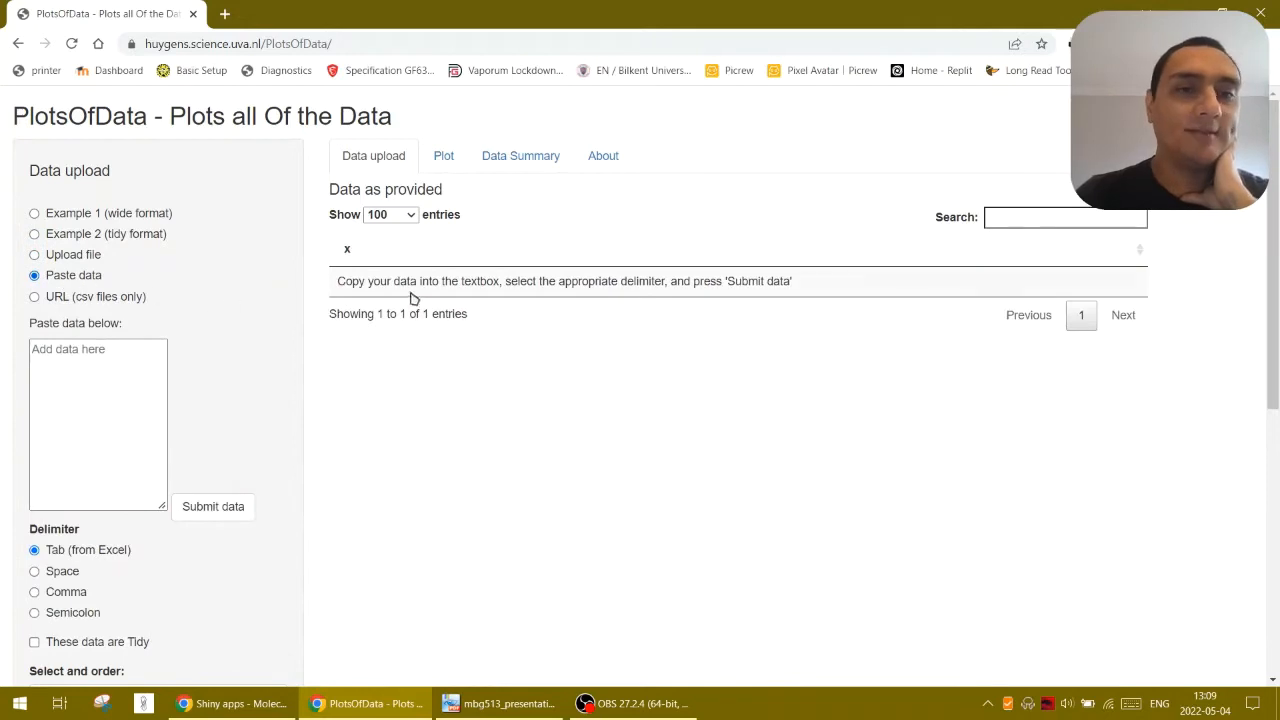
left_click(148, 456)
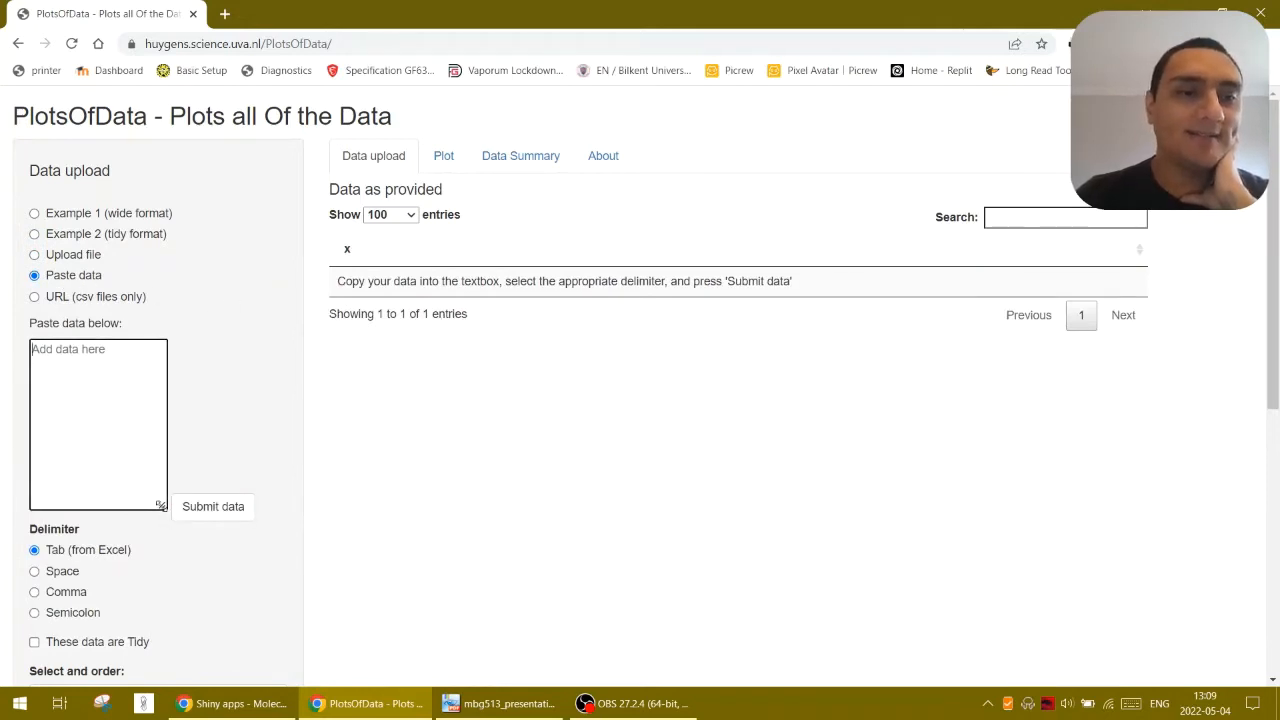
left_click_drag(160, 506, 291, 518)
left_click(36, 299)
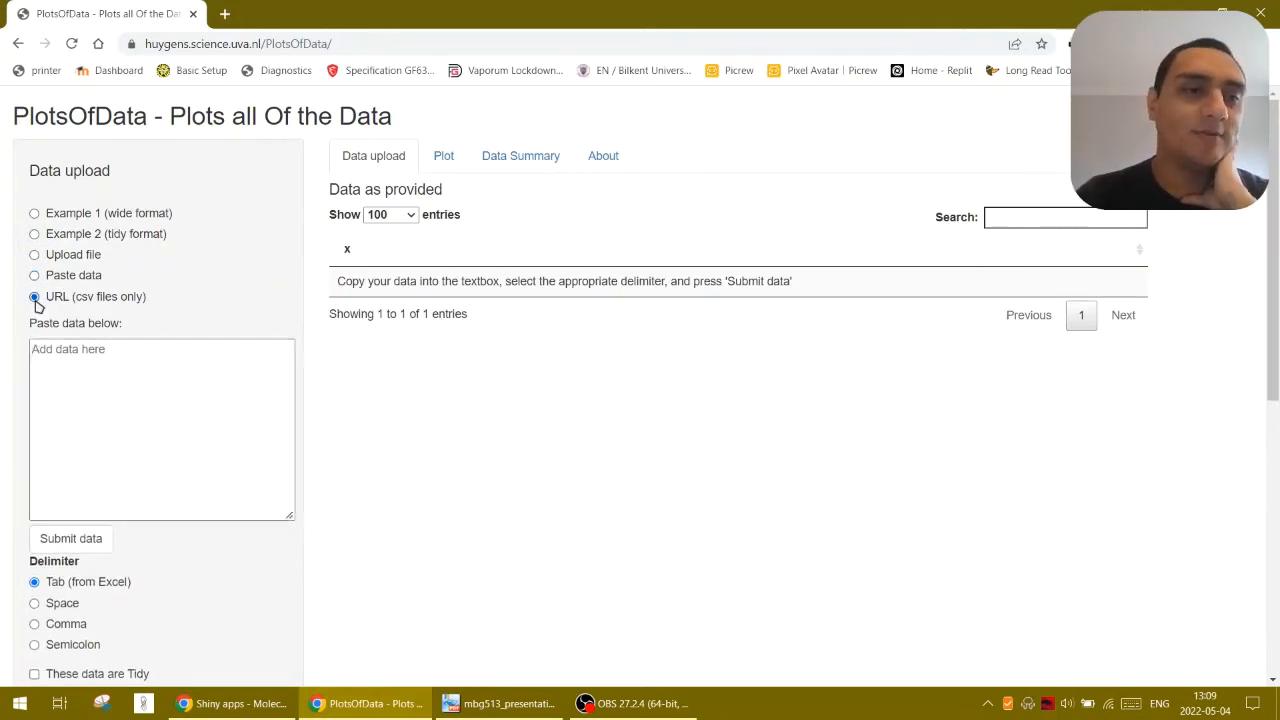
Load the Example 2 (tidy format) dataset again and look over its table and the data format information
left_click(40, 234)
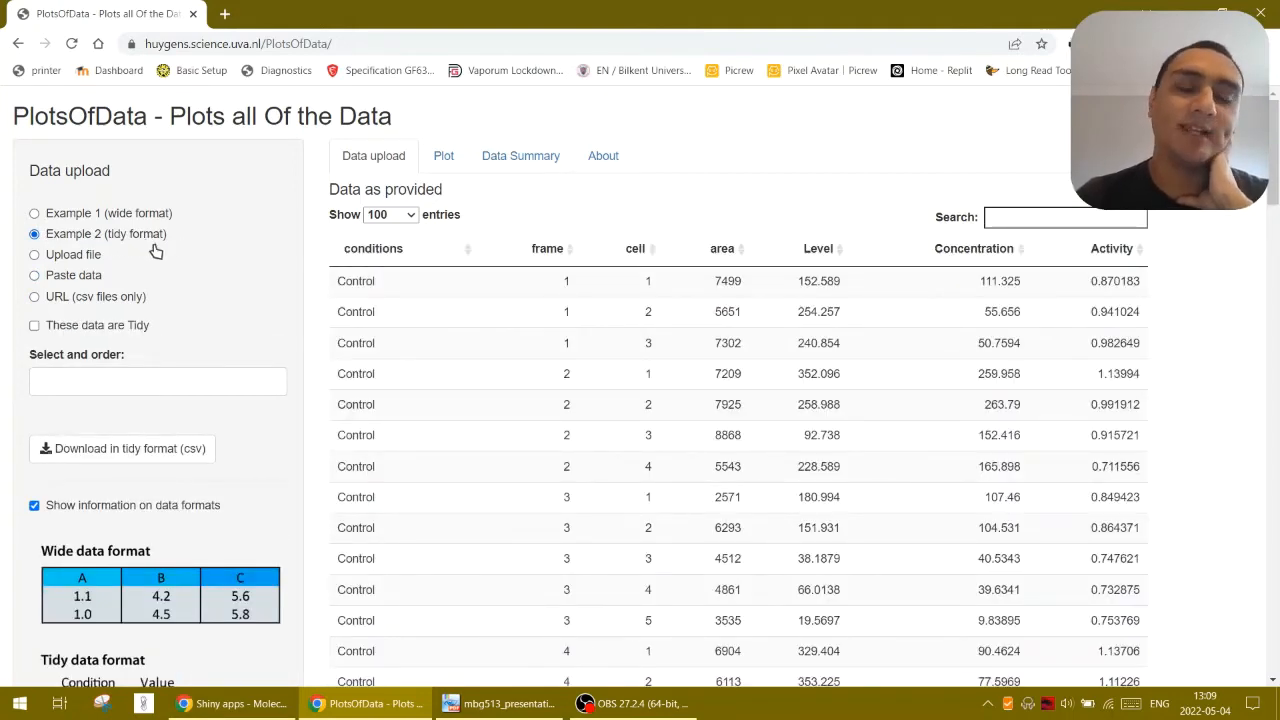
scroll(186, 423, "down", 3)
scroll(181, 441, "up", 3)
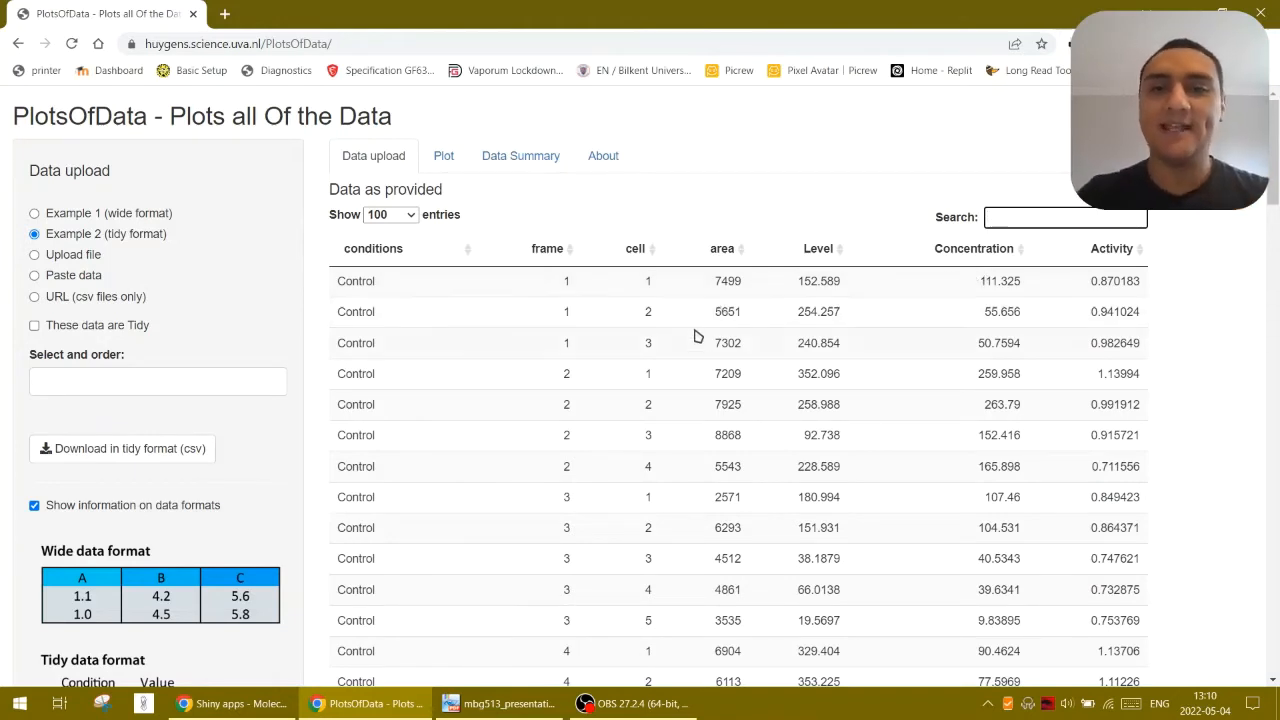
Search the data table for the area value 7499 and for 7500, and clear the search
left_click_drag(714, 283, 739, 285)
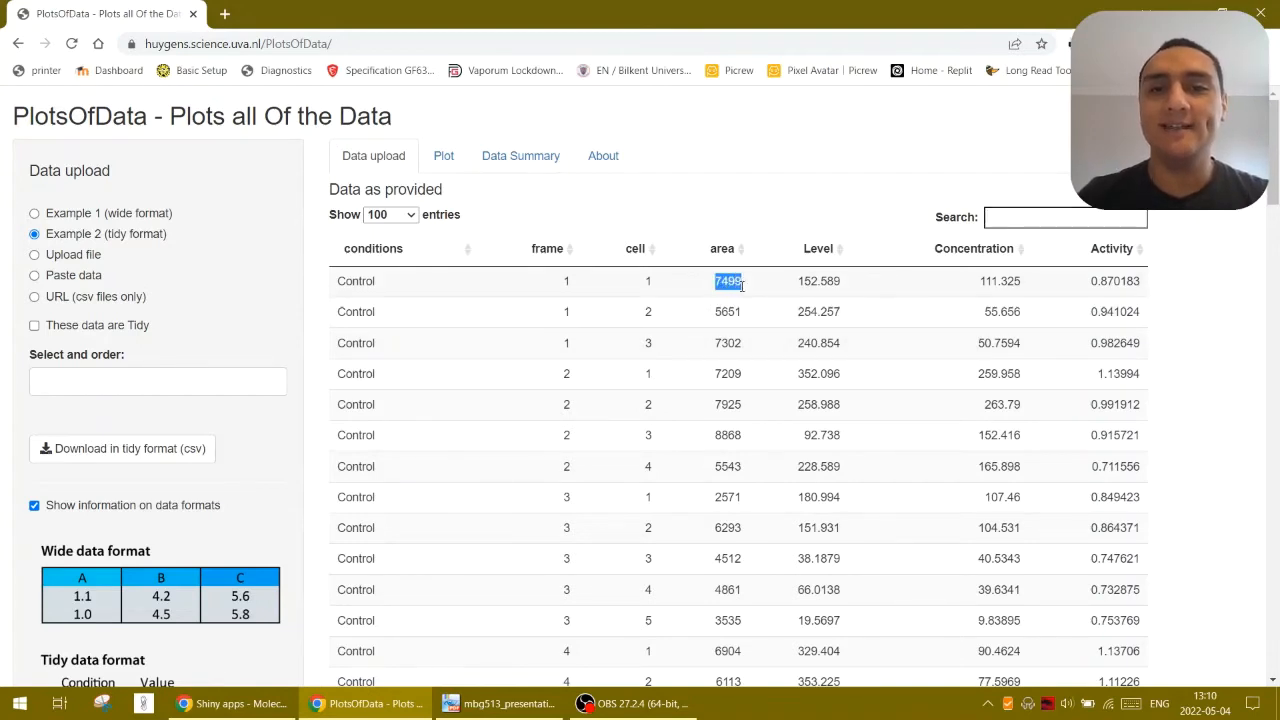
left_click(1045, 220)
type("7499")
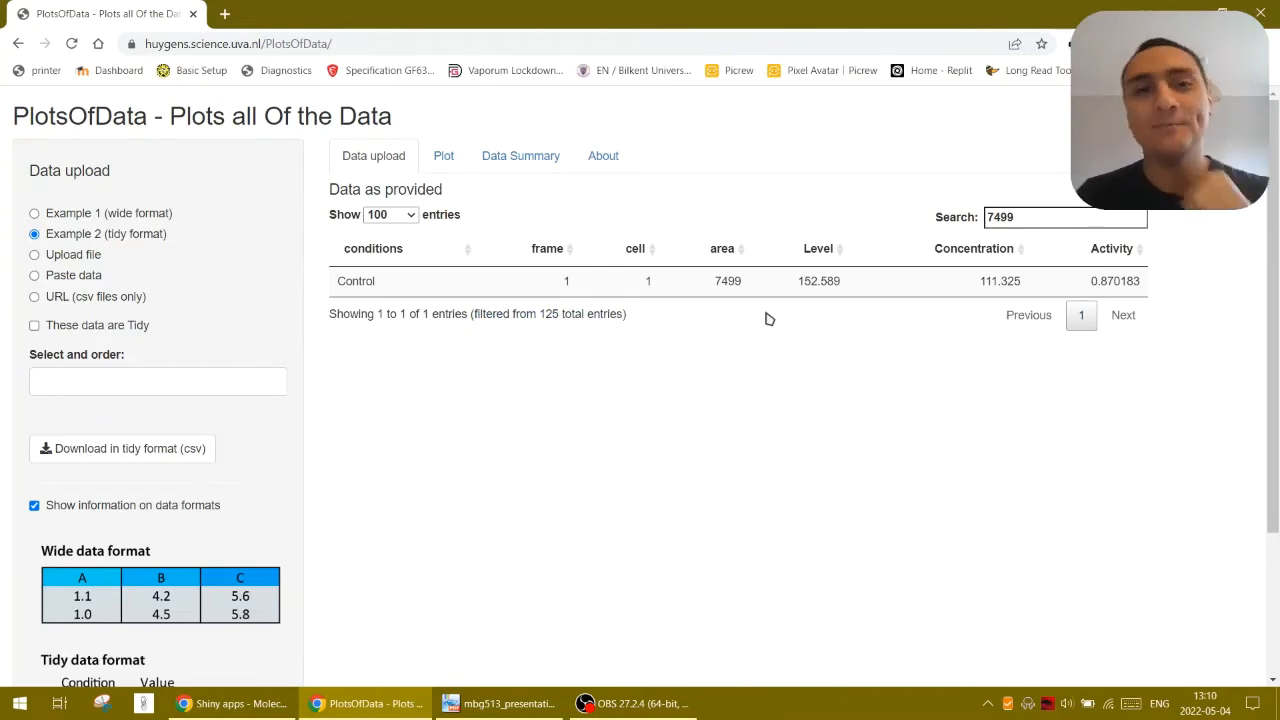
double_click(1013, 216)
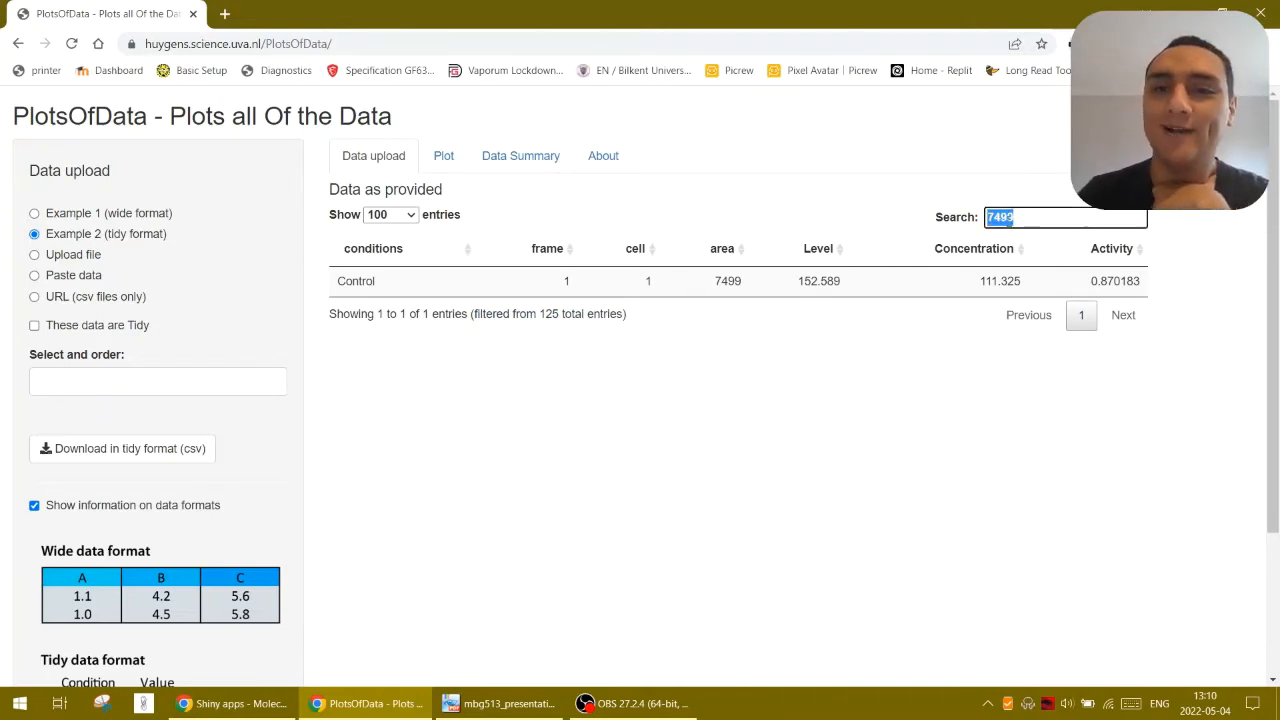
type("7499")
type("75")
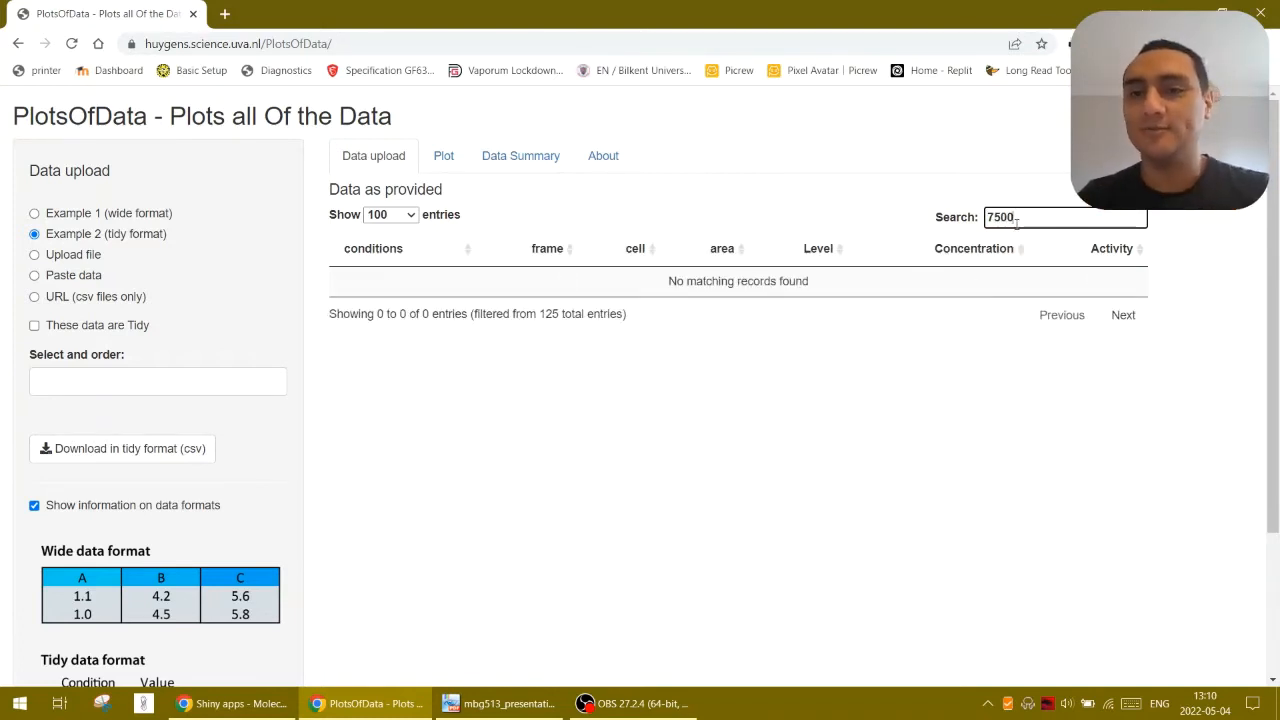
double_click(1017, 222)
key("BackSpace")
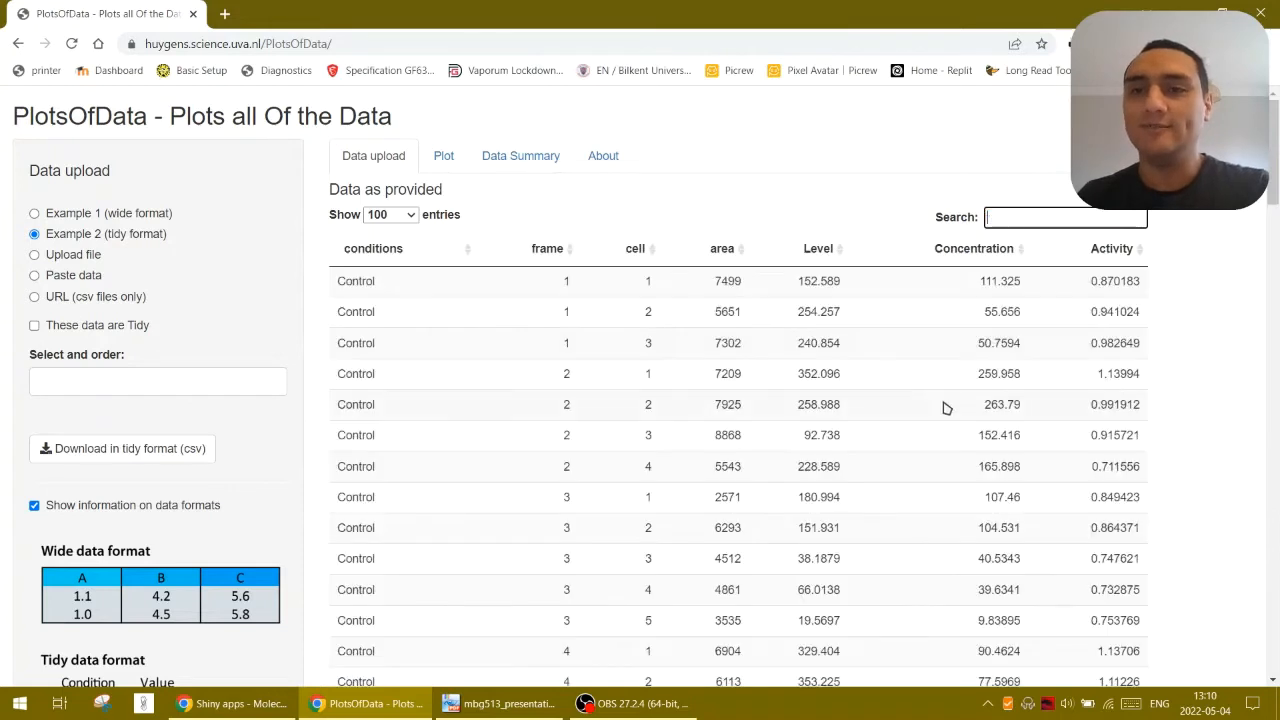
Sort the data table by area in ascending order and look through the sorted rows
left_click(743, 258)
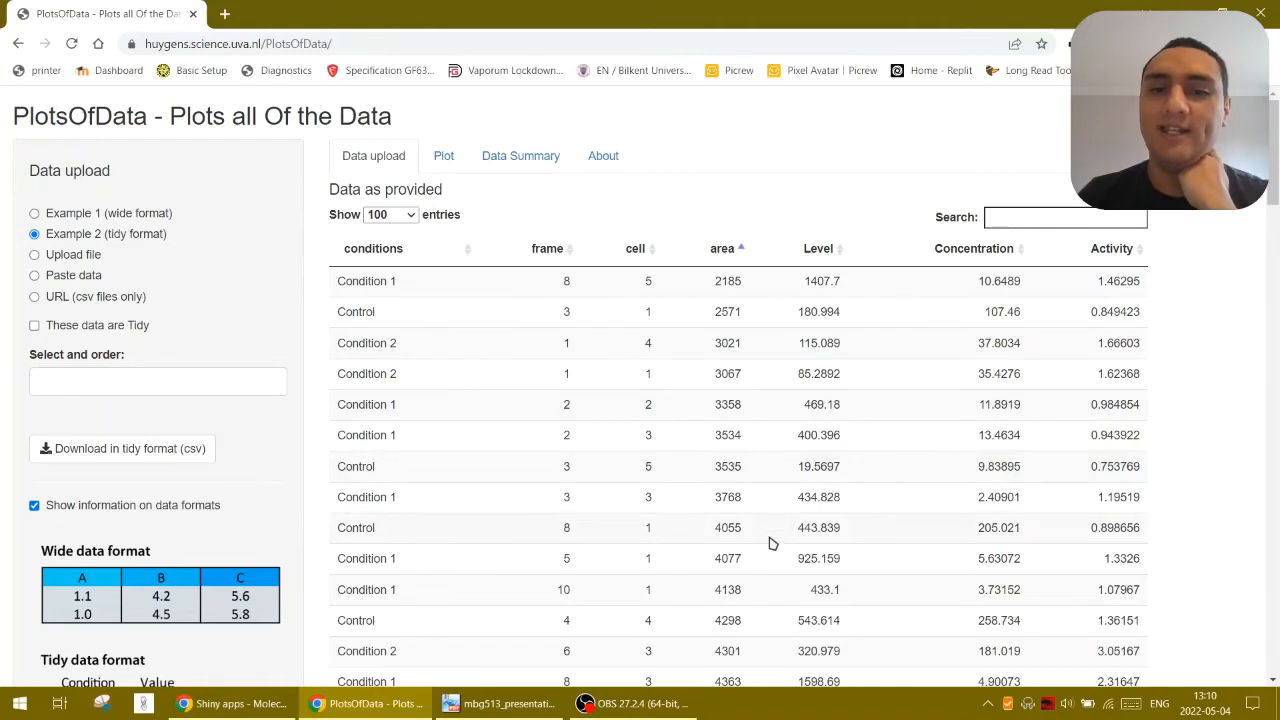
scroll(775, 585, "down", 2)
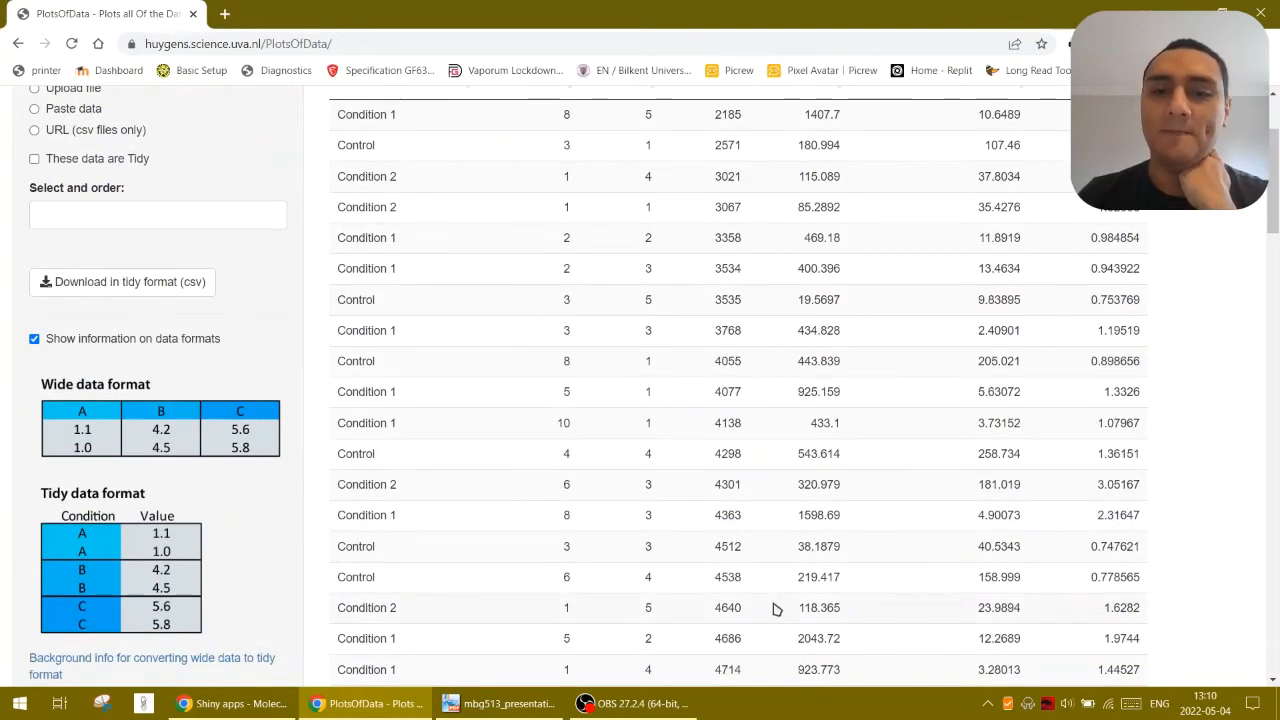
scroll(775, 598, "down", 3)
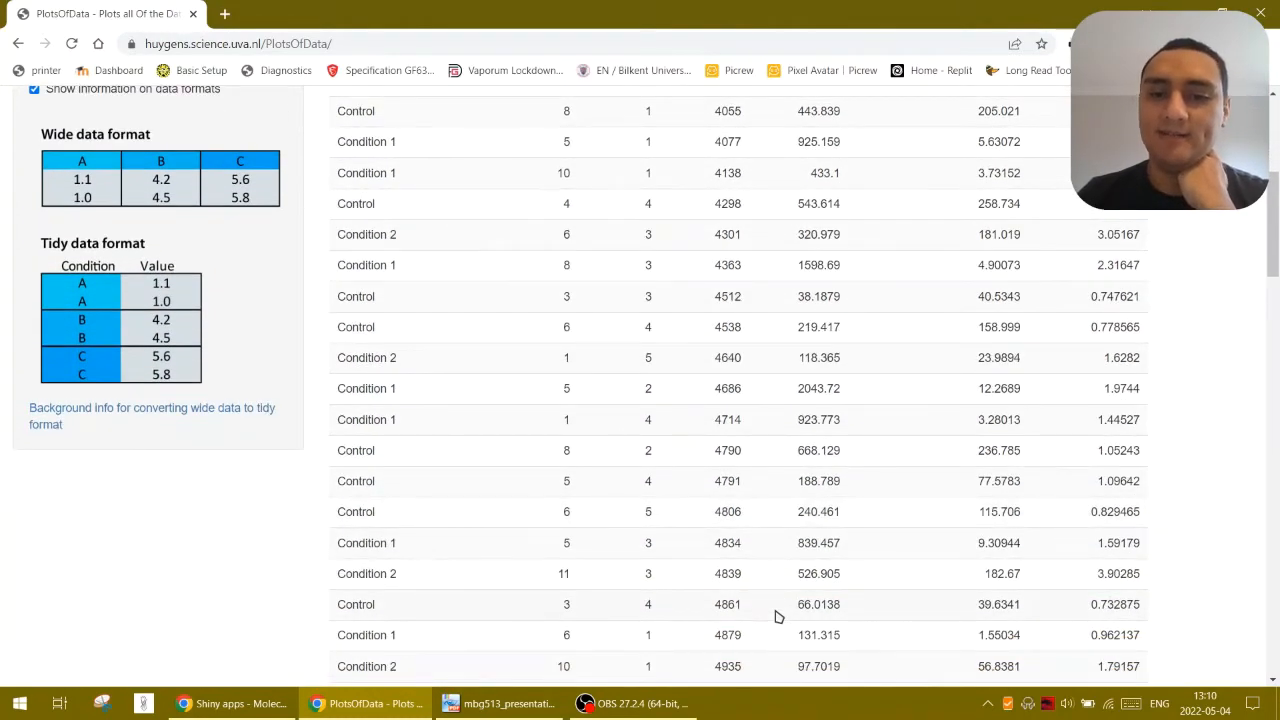
scroll(778, 616, "up", 5)
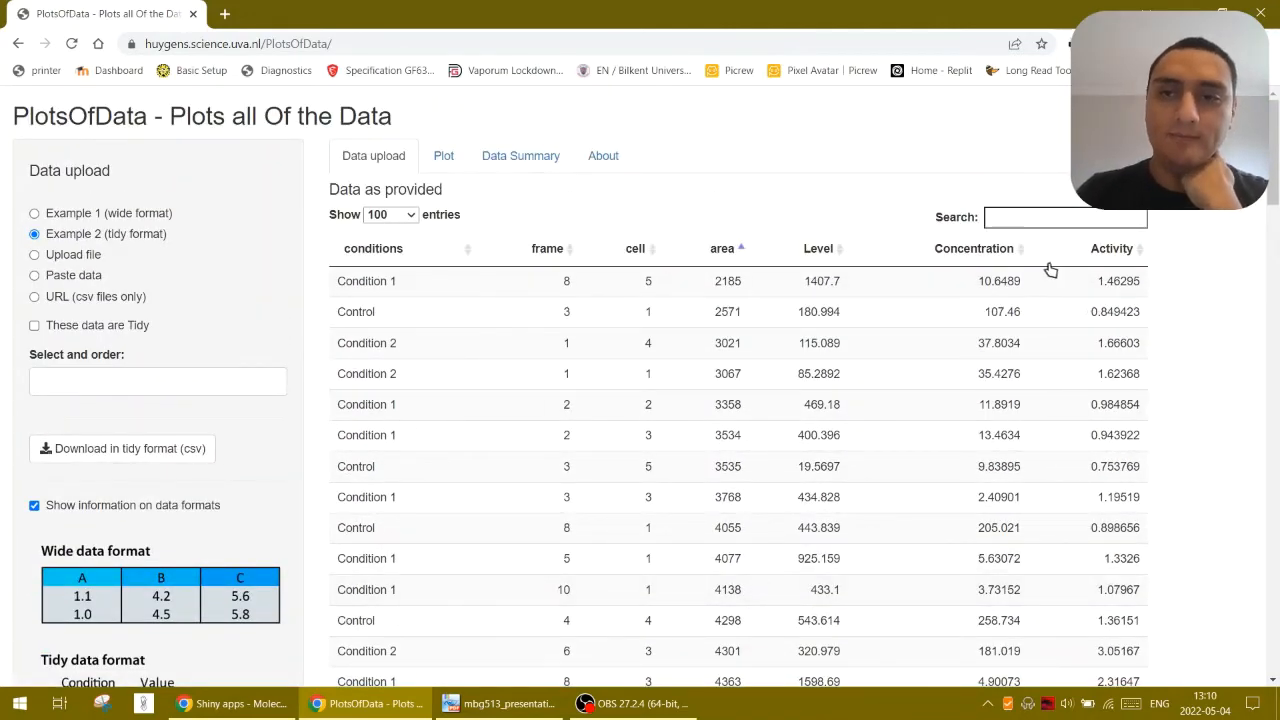
Open the plot view and try the data offset None (for small n)
left_click(443, 158)
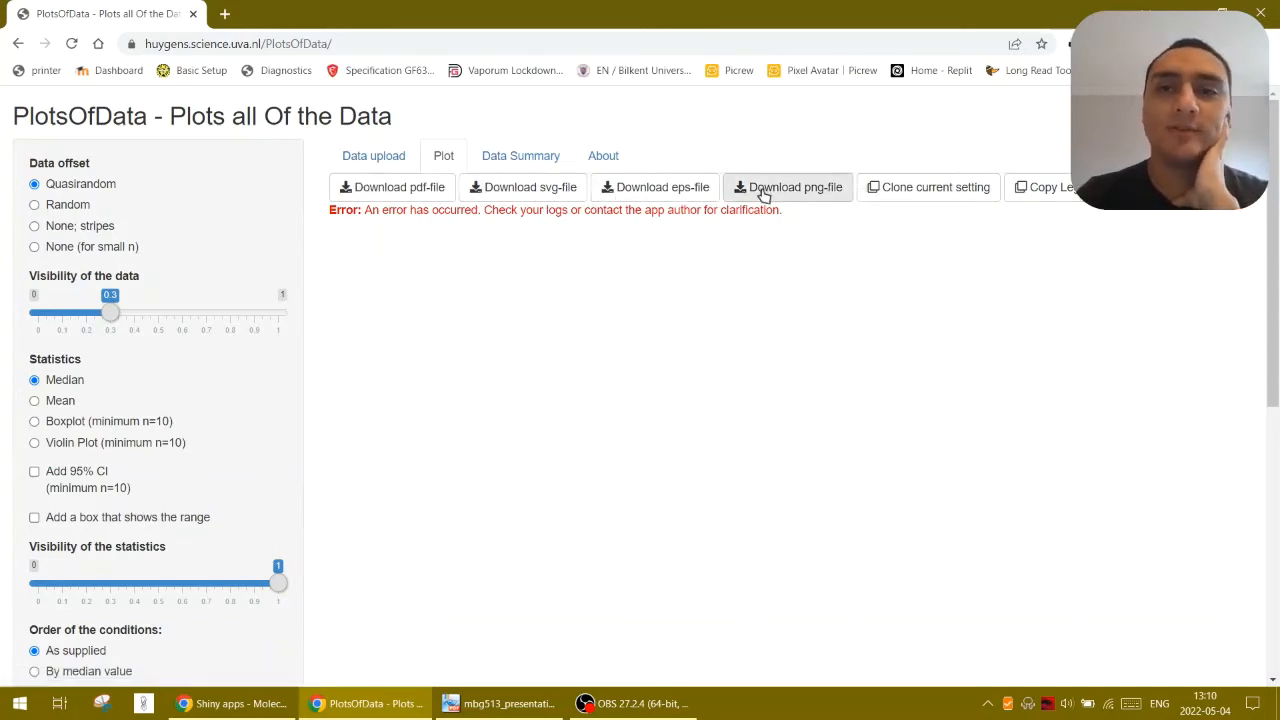
left_click_drag(380, 210, 731, 221)
left_click(728, 224)
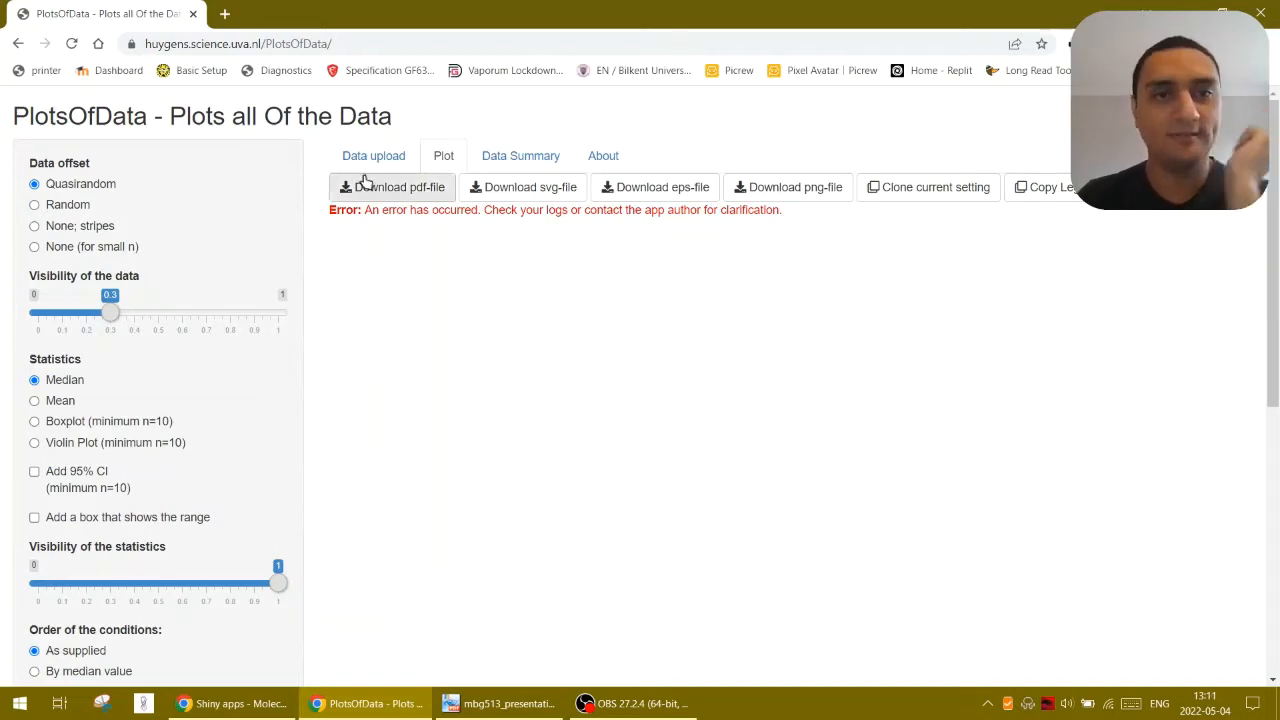
left_click(91, 247)
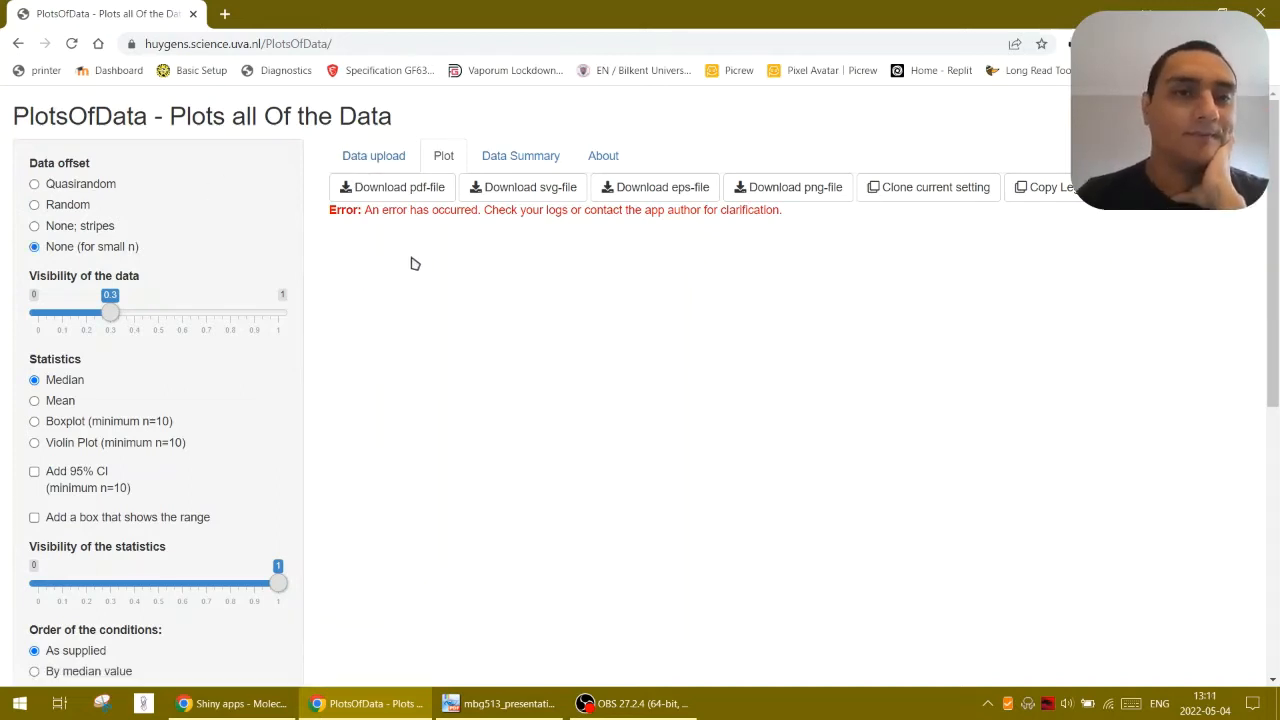
left_click_drag(365, 211, 748, 215)
left_click(748, 215)
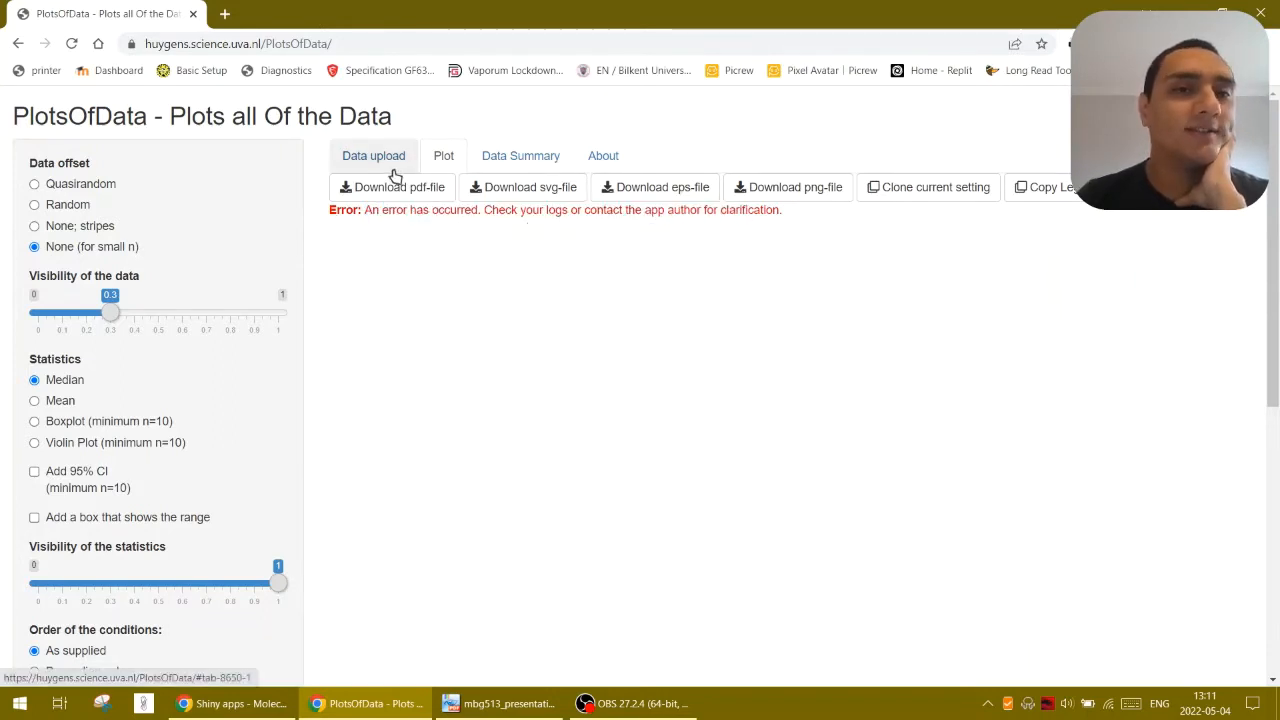
Return to the data upload settings and mark the Example 2 data as tidy
left_click(374, 157)
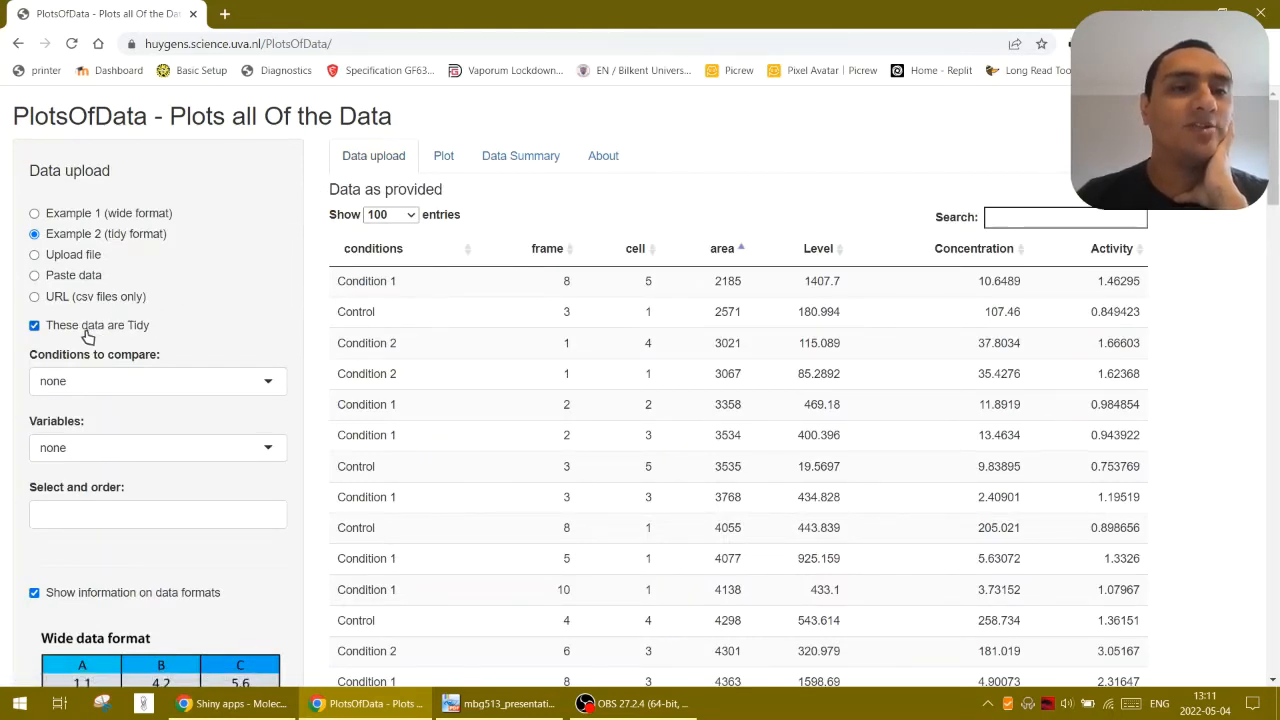
left_click_drag(86, 331, 153, 332)
left_click(153, 332)
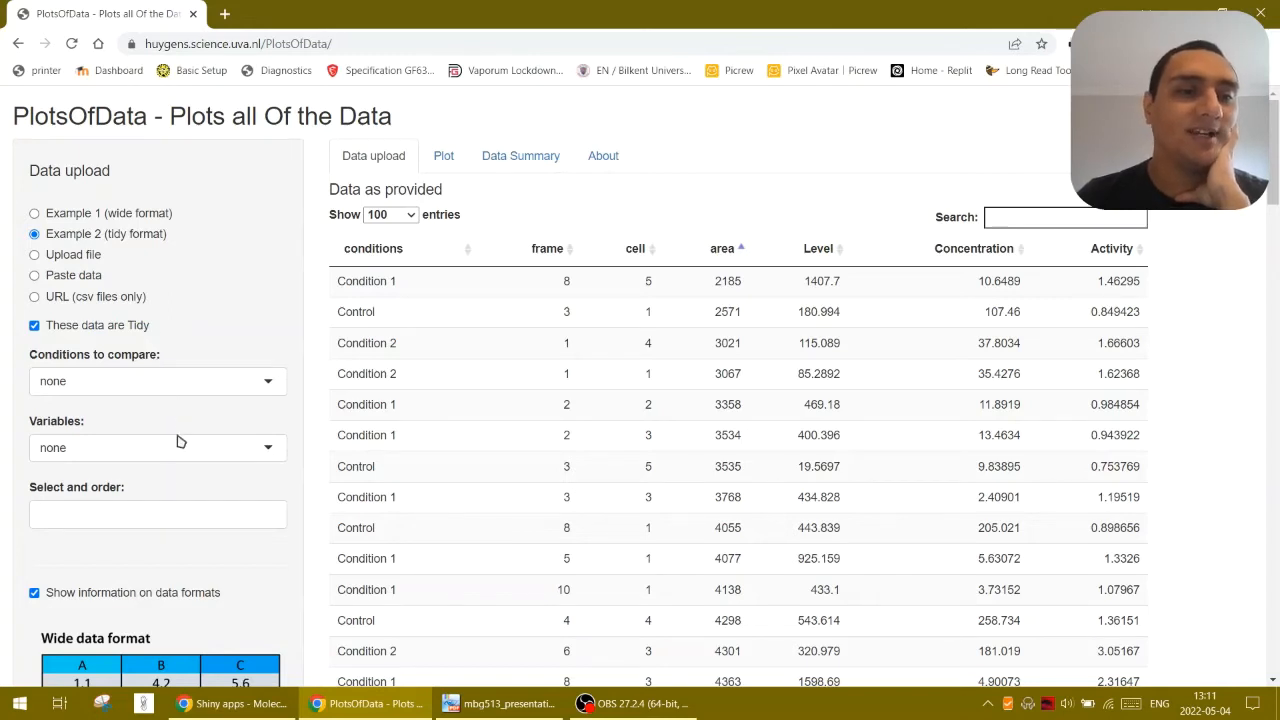
Set the conditions to compare to the conditions column and the variable to Concentration
left_click(184, 386)
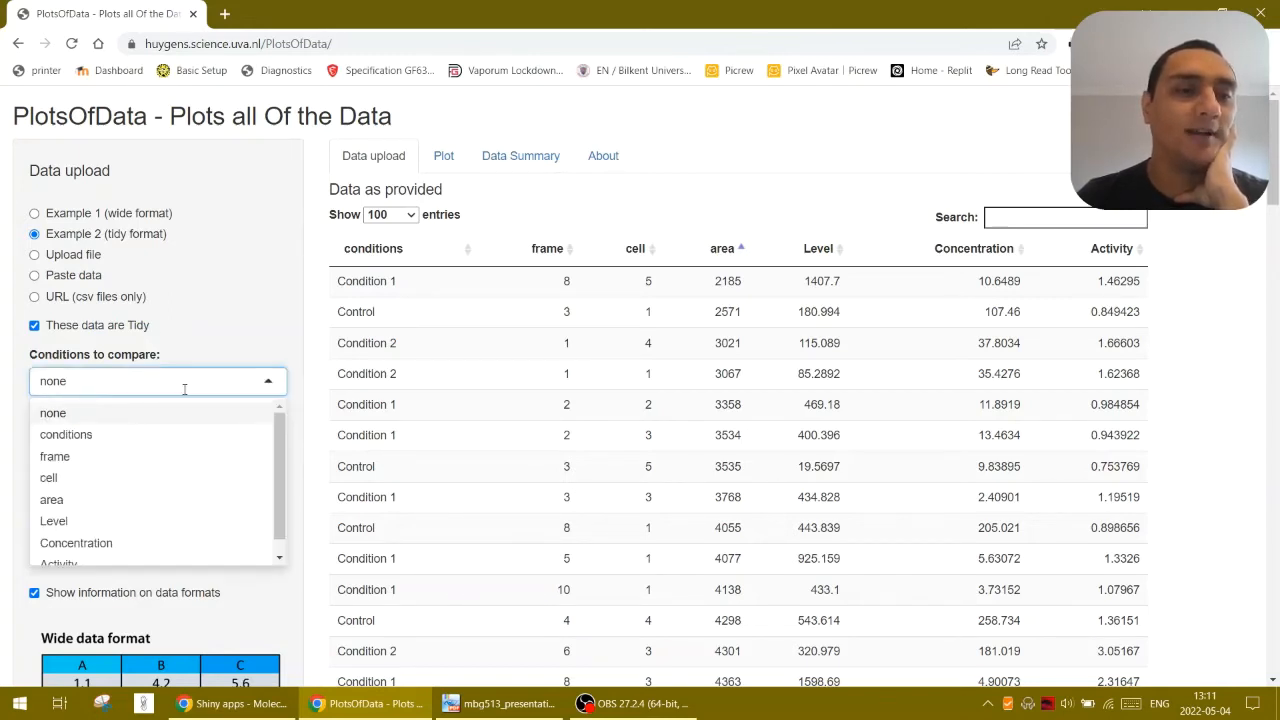
scroll(272, 479, "down", 1)
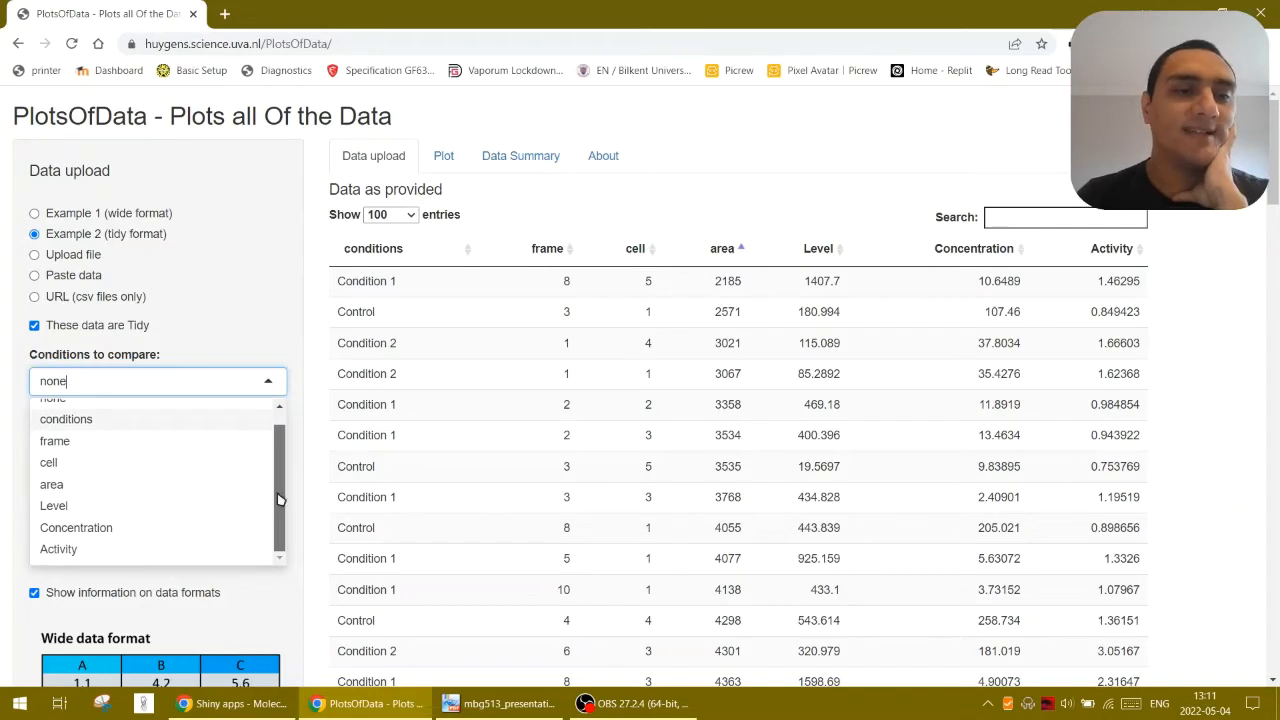
scroll(282, 494, "up", 1)
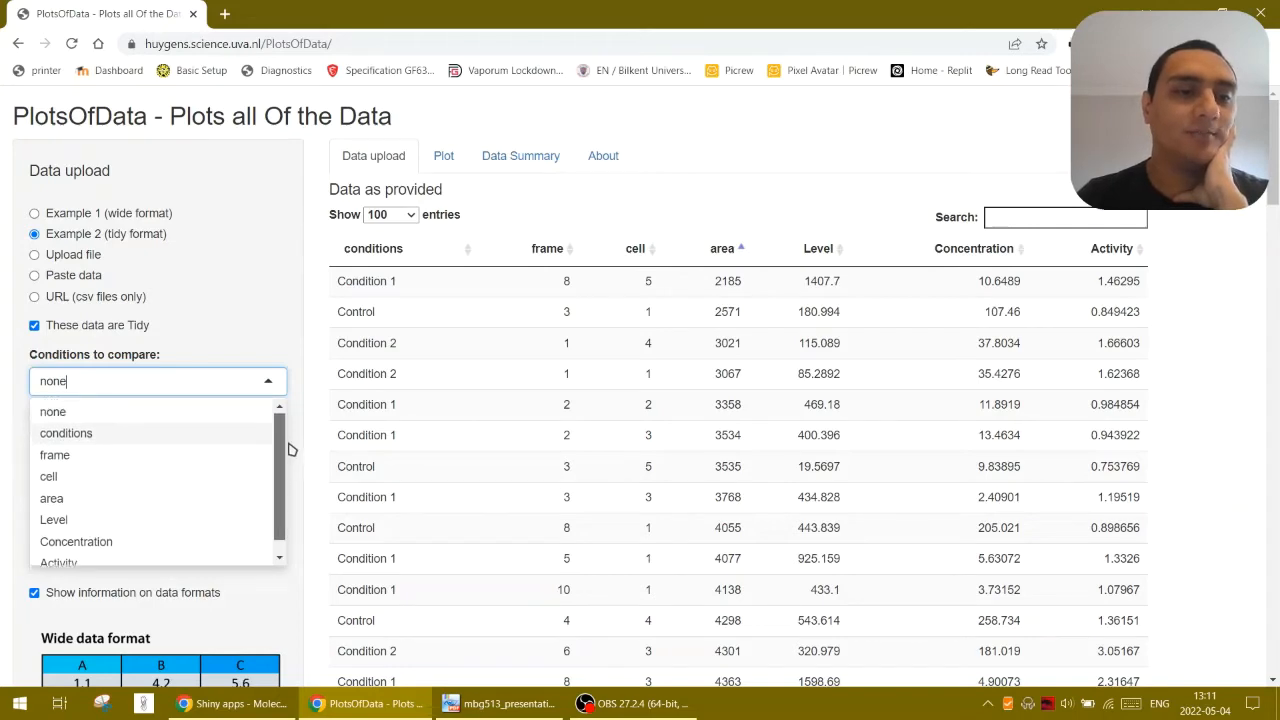
left_click(155, 435)
left_click(164, 443)
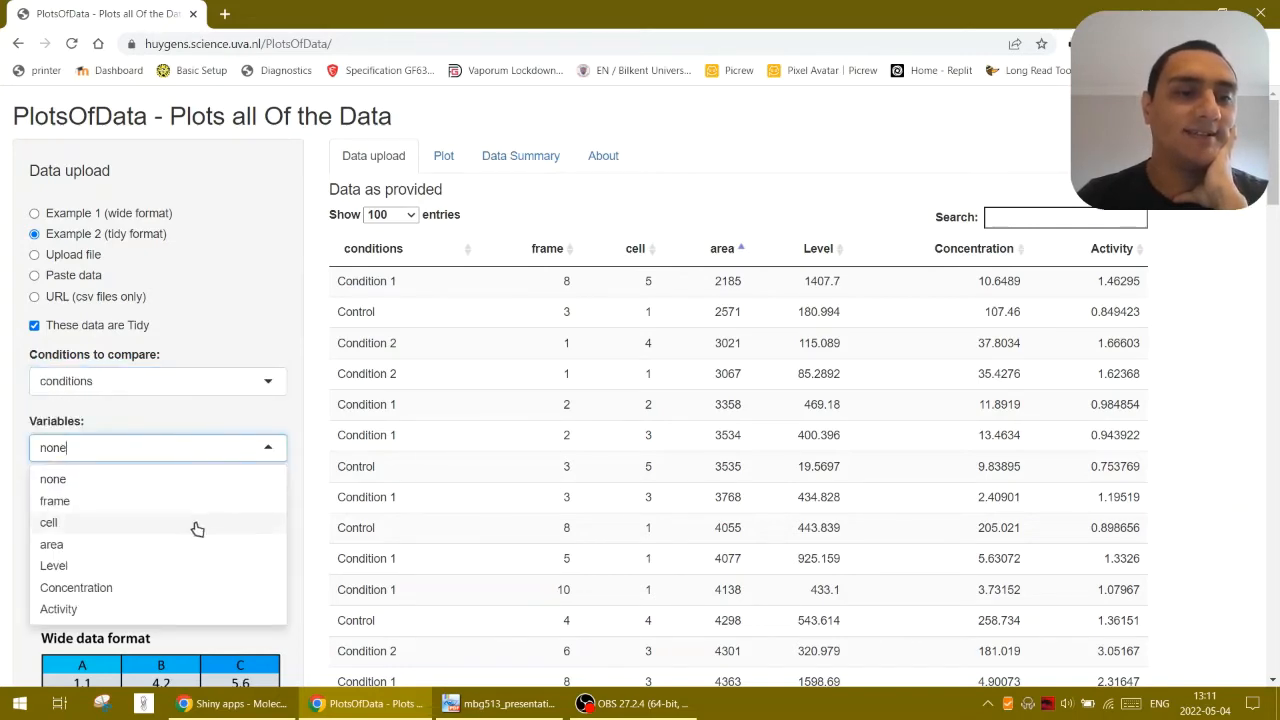
scroll(180, 500, "down", 2)
left_click(152, 427)
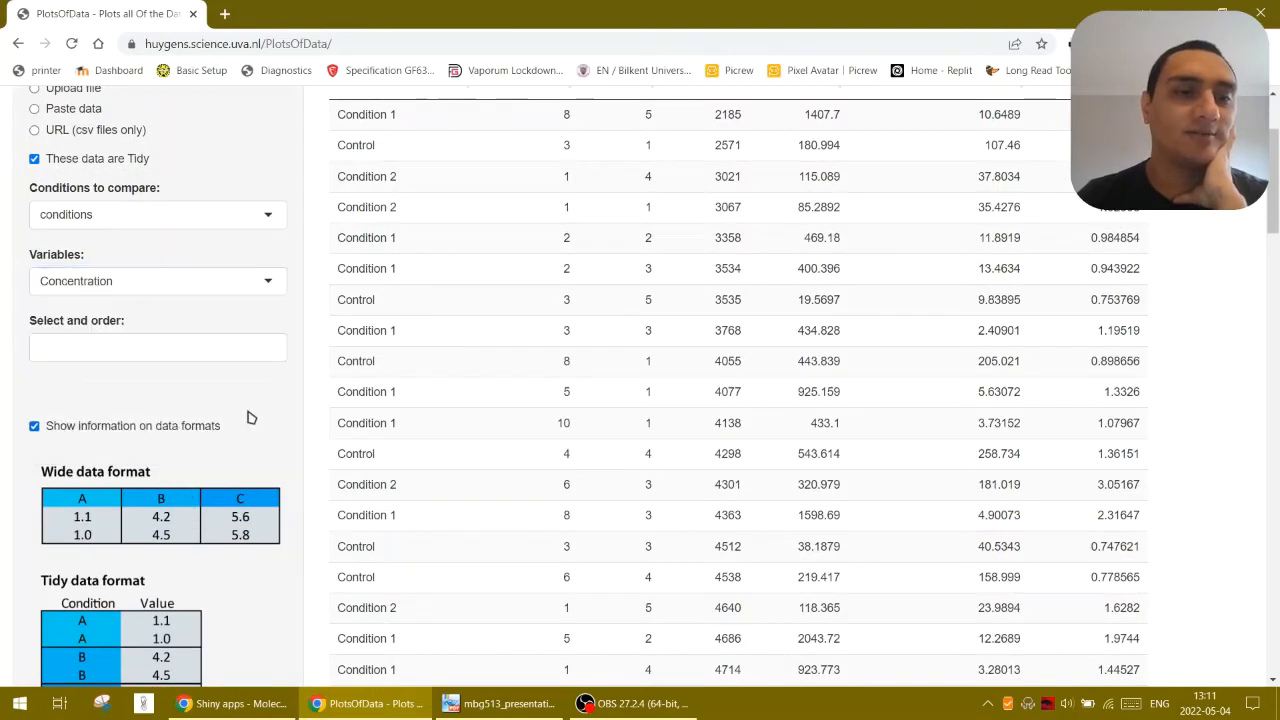
Show the plot and try the Quasirandom, Random and None; stripes data offsets, ending with Quasirandom
scroll(252, 418, "up", 2)
left_click(444, 158)
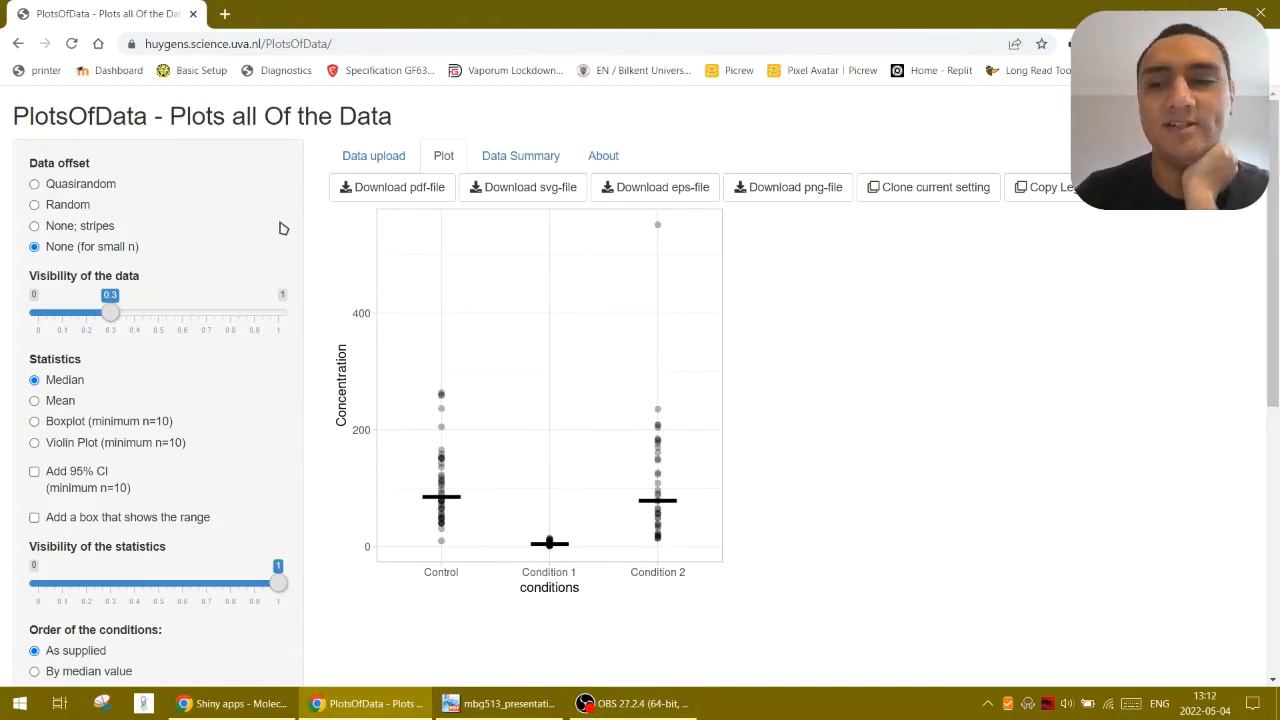
left_click(38, 186)
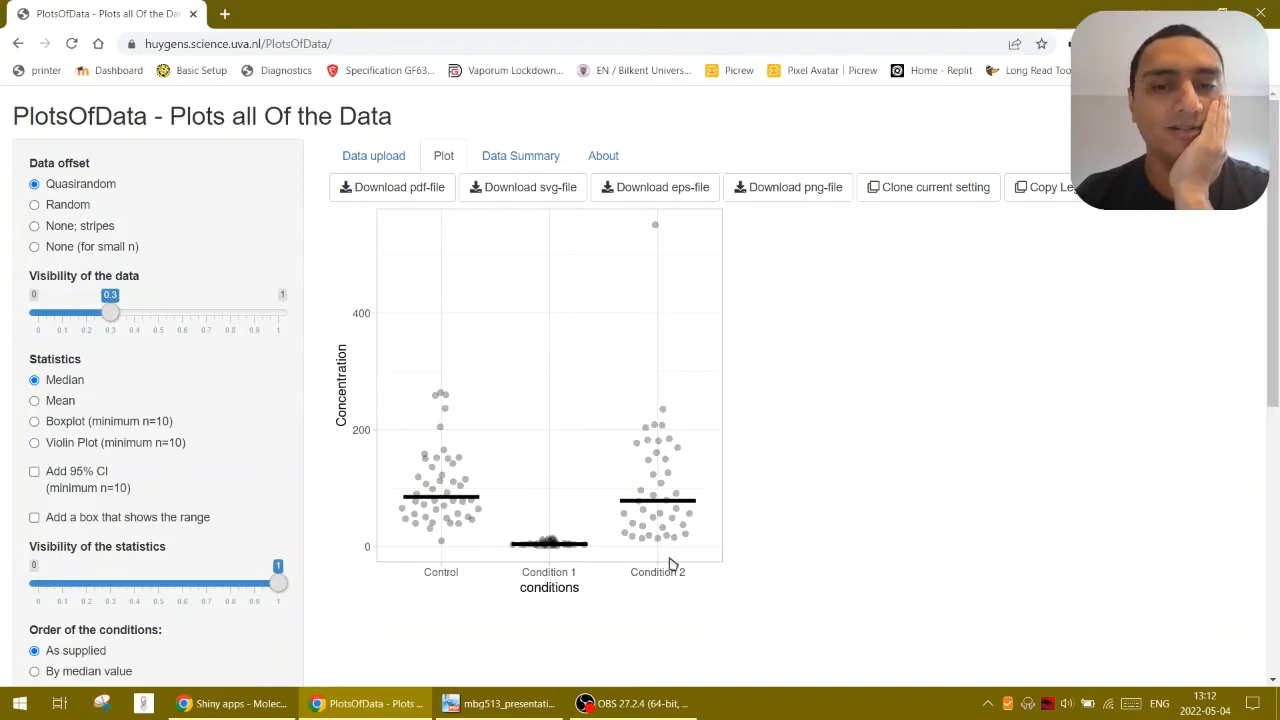
left_click(72, 205)
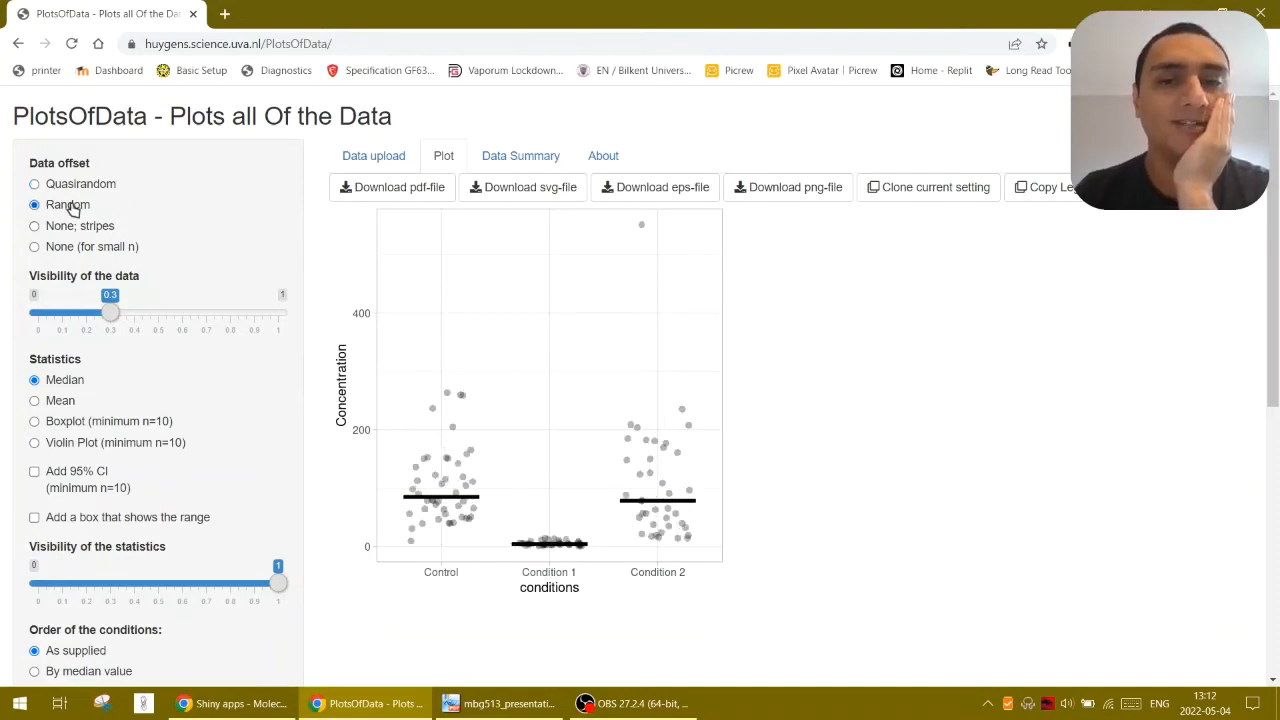
left_click(76, 230)
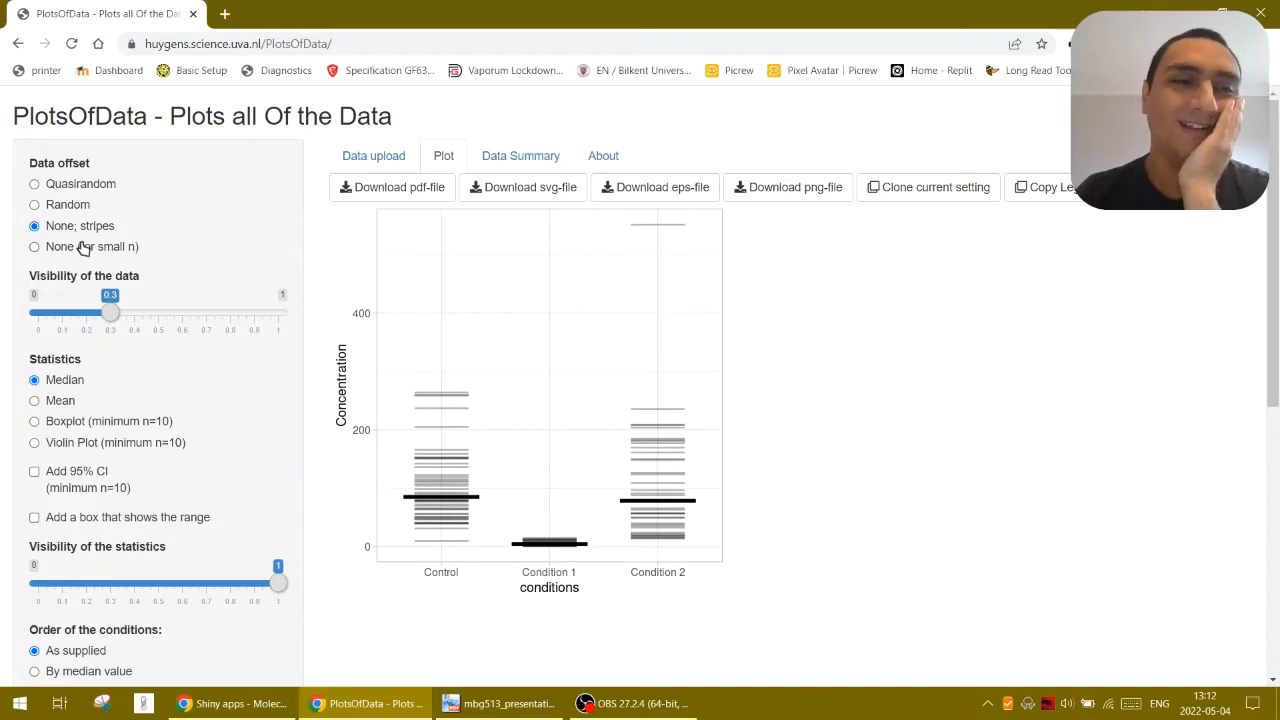
left_click(91, 255)
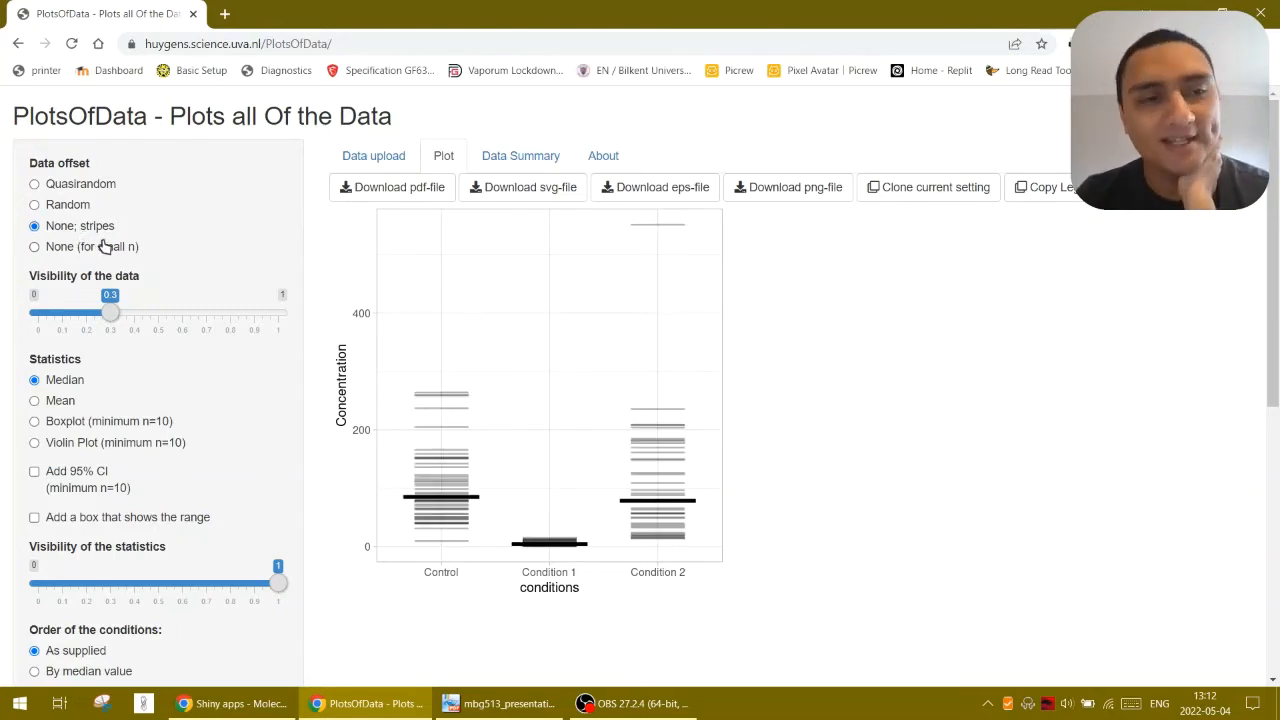
left_click(101, 183)
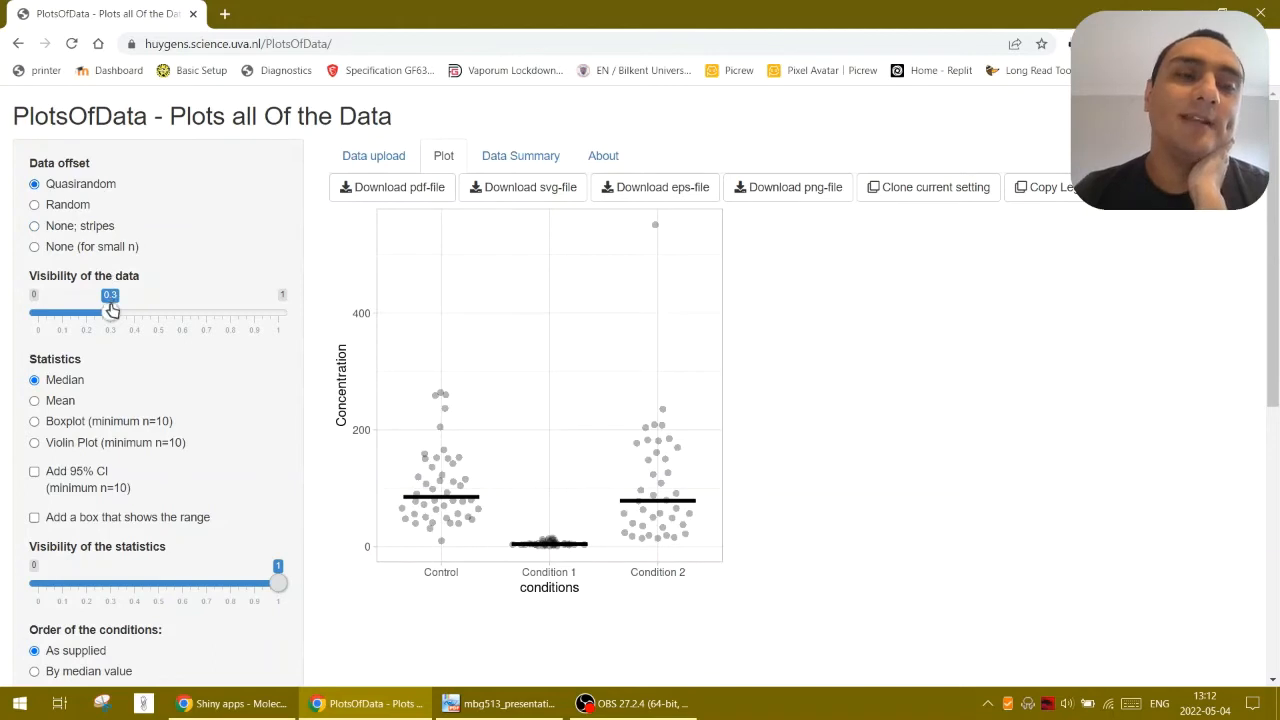
Set the visibility of the data to 0.25 and the plot's statistic to Mean
mouse_move(115, 318)
left_mouse_down()
mouse_move(286, 320)
mouse_move(30, 320)
mouse_move(130, 318)
mouse_move(98, 323)
left_mouse_up()
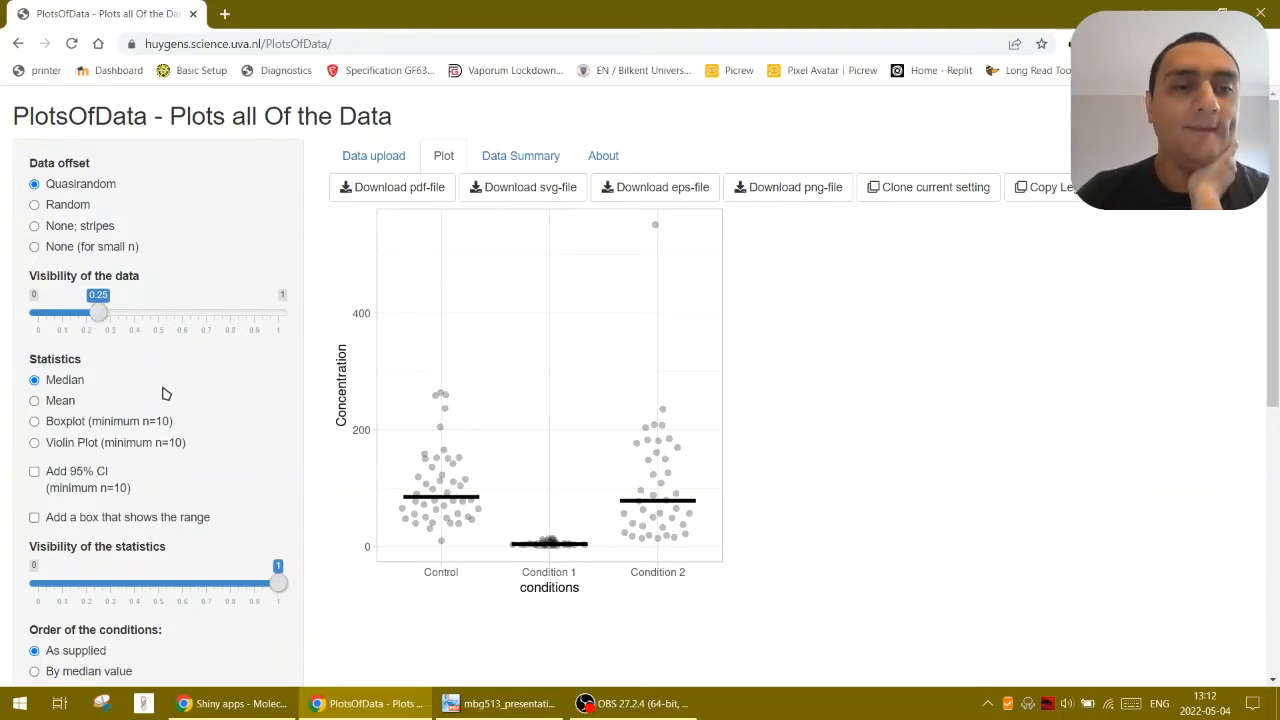
left_click_drag(46, 362, 73, 363)
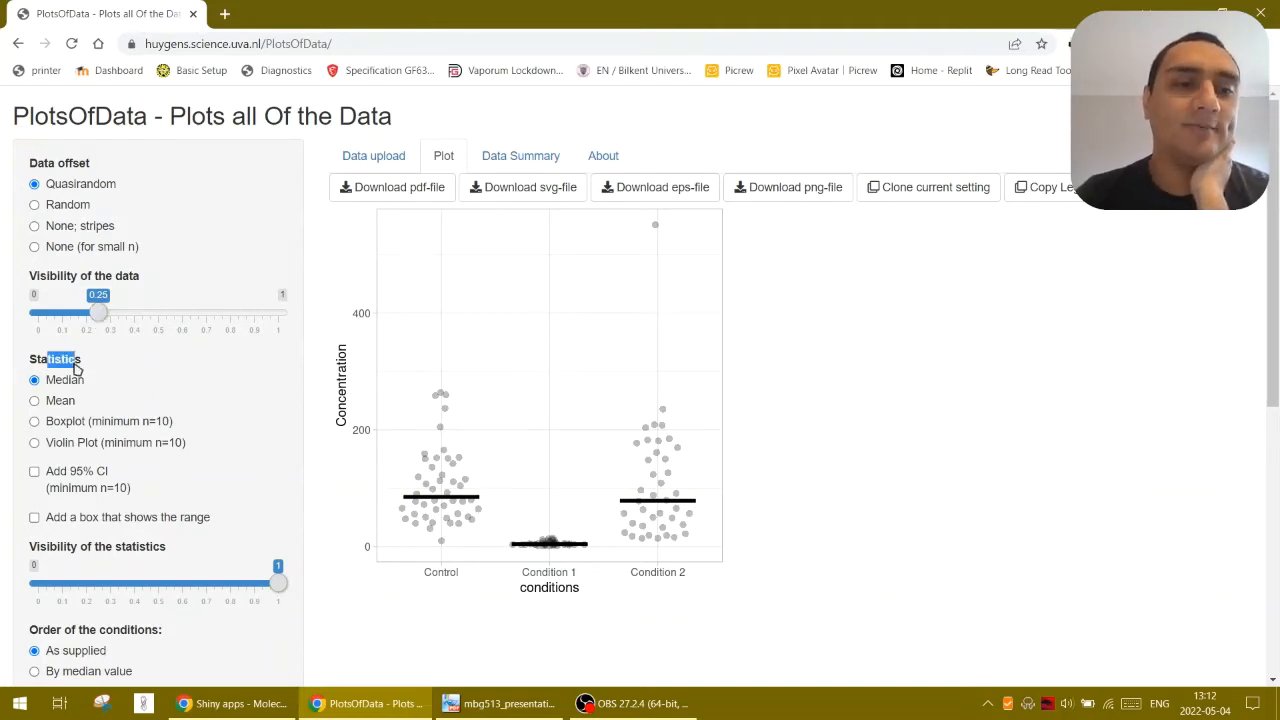
left_click(75, 371)
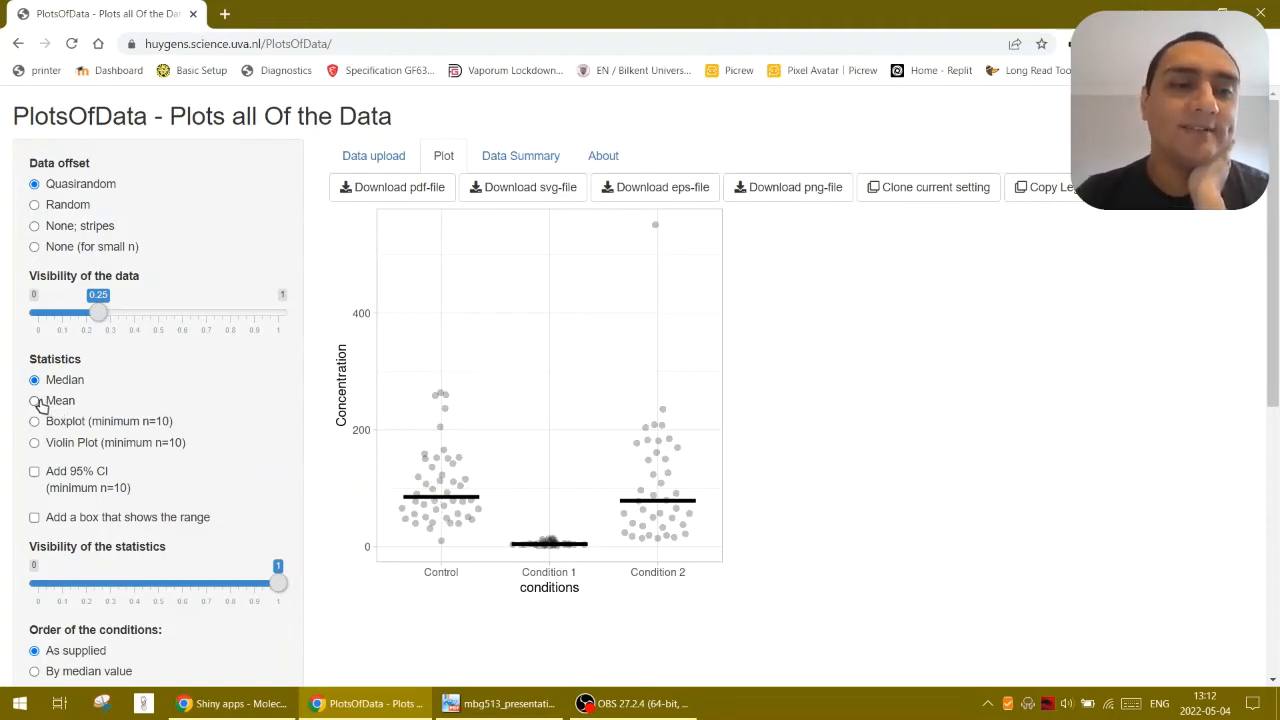
left_click(34, 401)
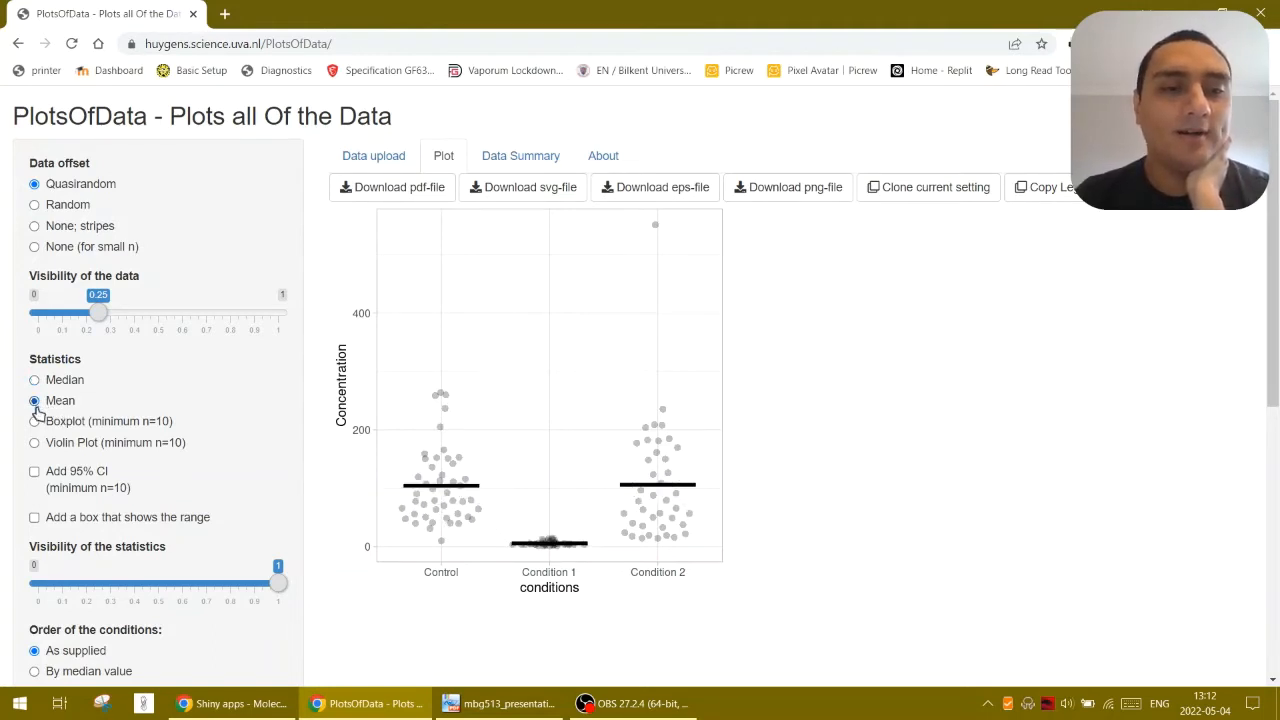
Compare the Median, Mean and Boxplot statistics on the plot, ending with Violin Plot
left_click(35, 381)
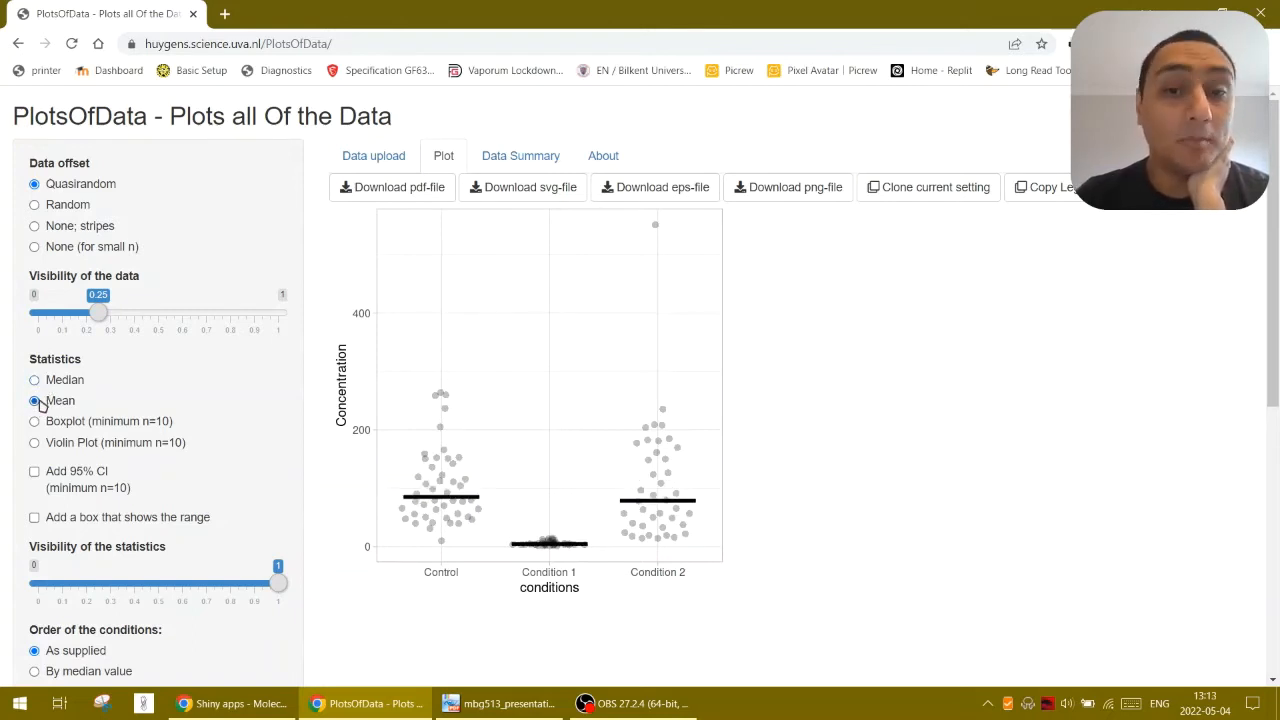
left_click(35, 381)
left_click(35, 401)
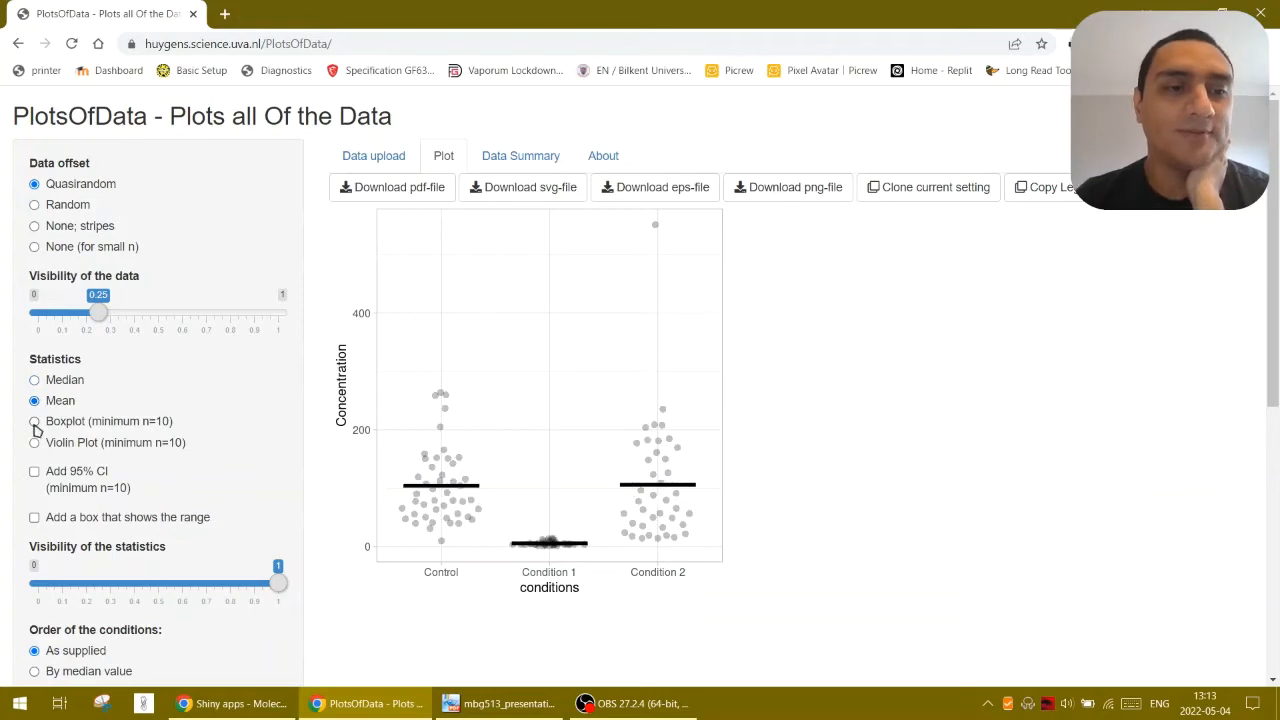
left_click(35, 423)
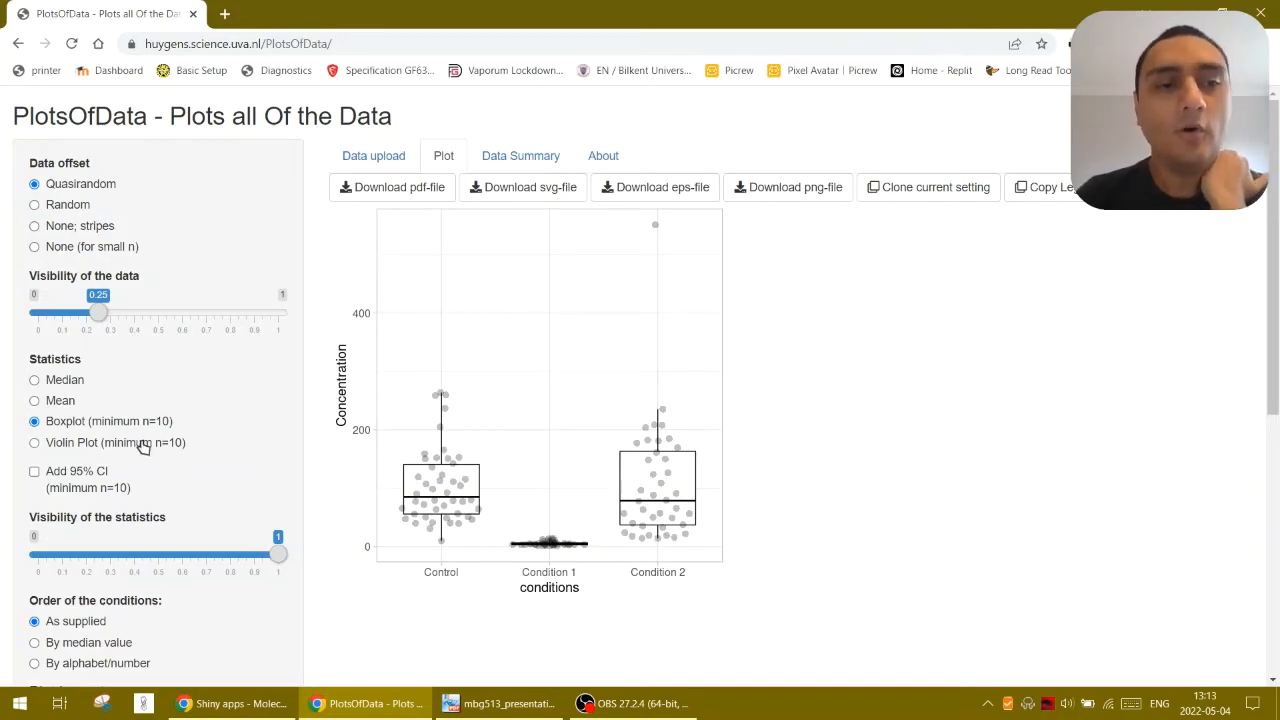
left_click(143, 445)
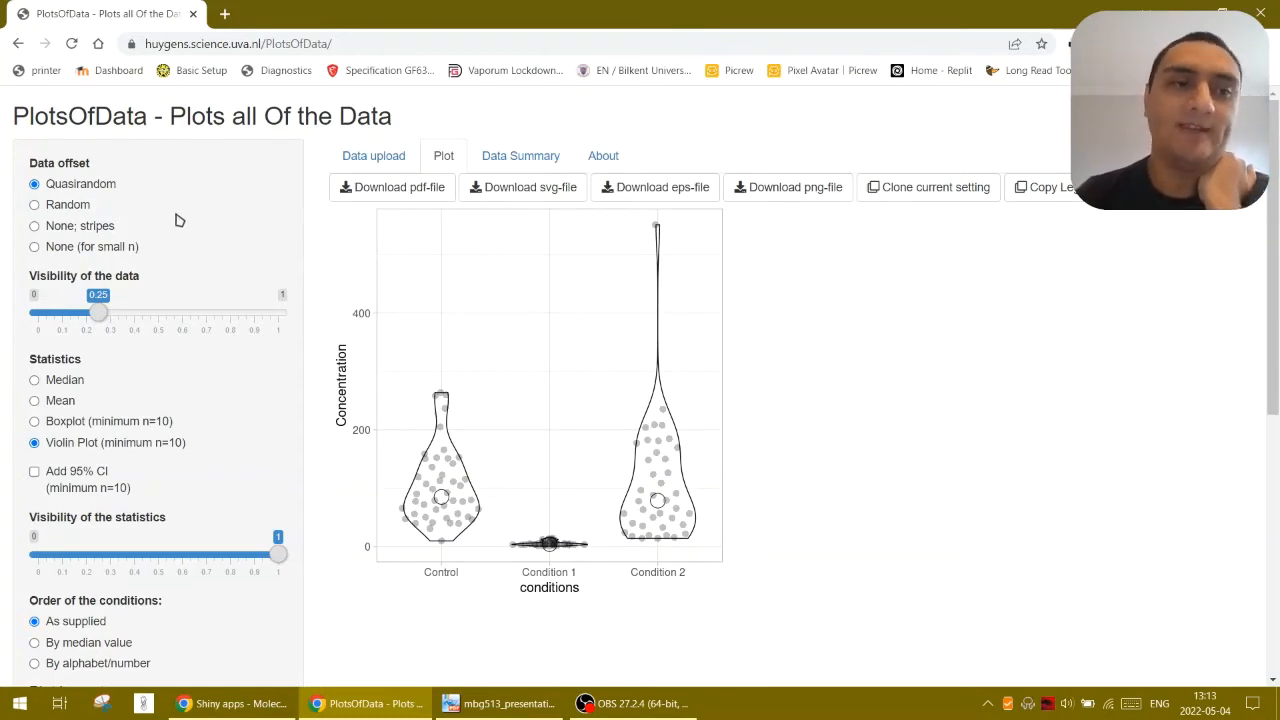
left_click(74, 209)
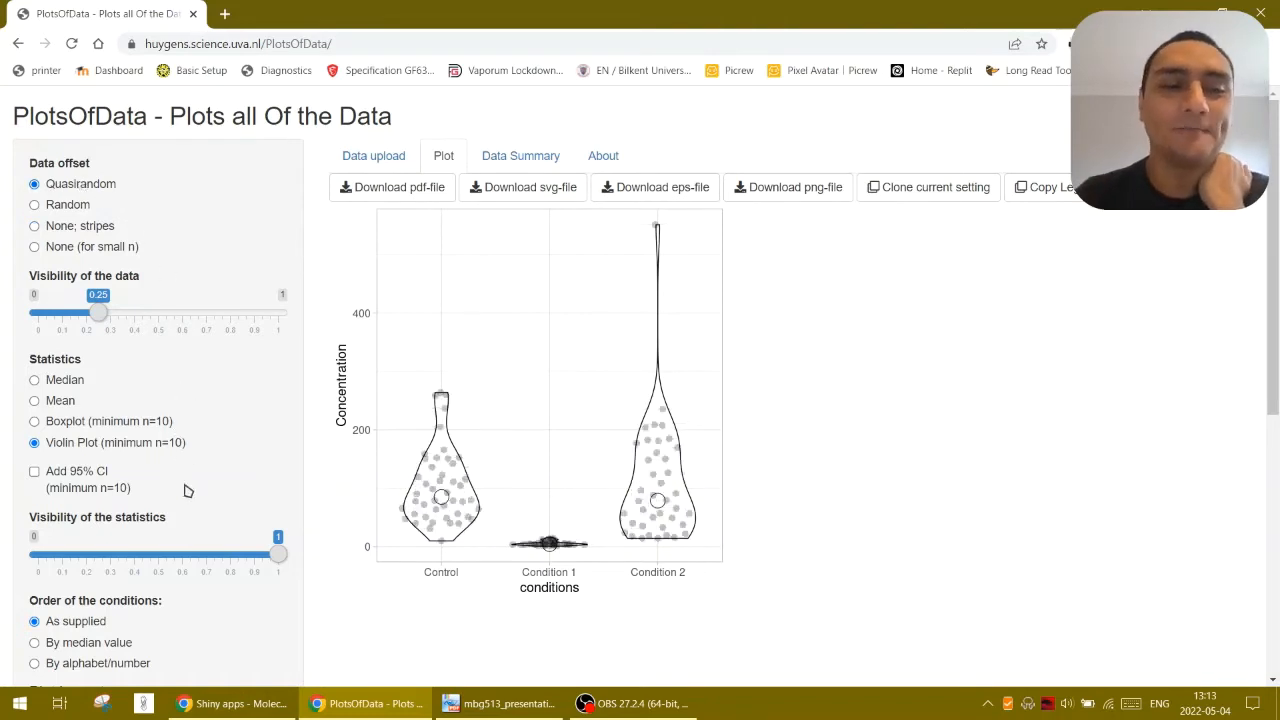
Add the 95% CI to the violin plot and set the visibility of the statistics to 0.8
left_click(35, 472)
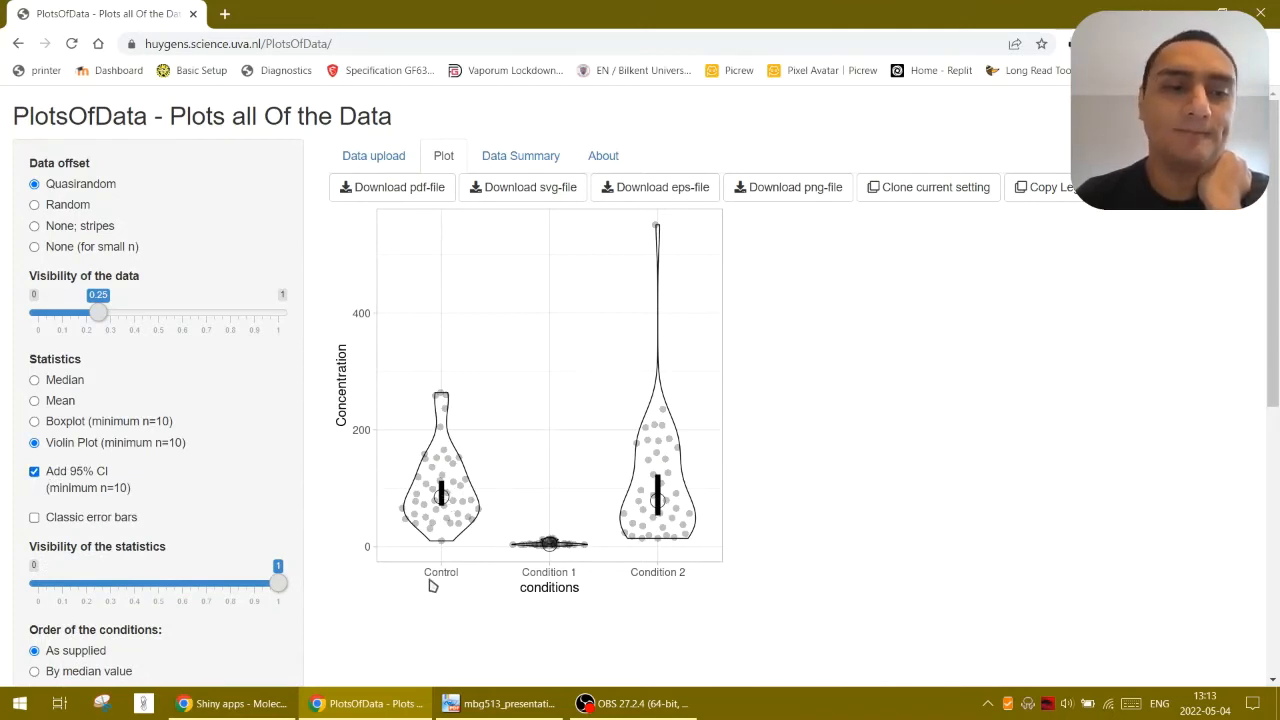
left_click_drag(277, 583, 232, 590)
Order the conditions by alphabet/number and rotate the plot 90 degrees
scroll(329, 628, "down", 1)
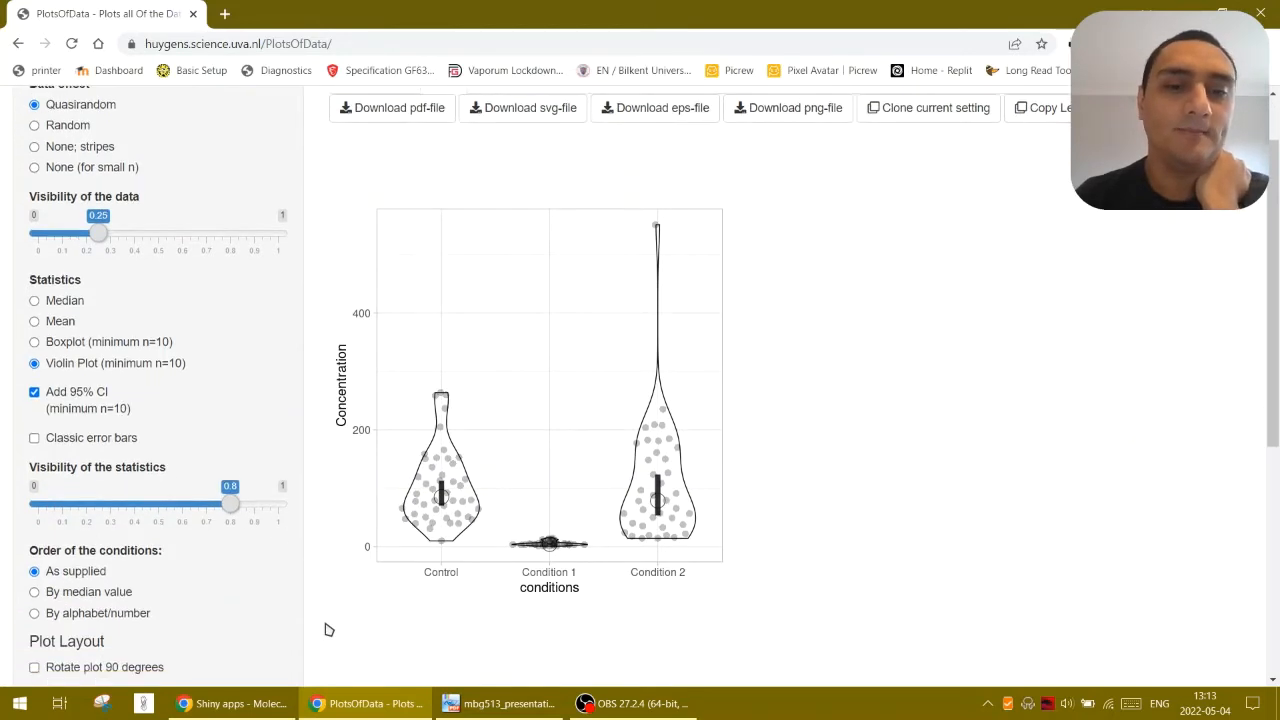
scroll(329, 628, "down", 1)
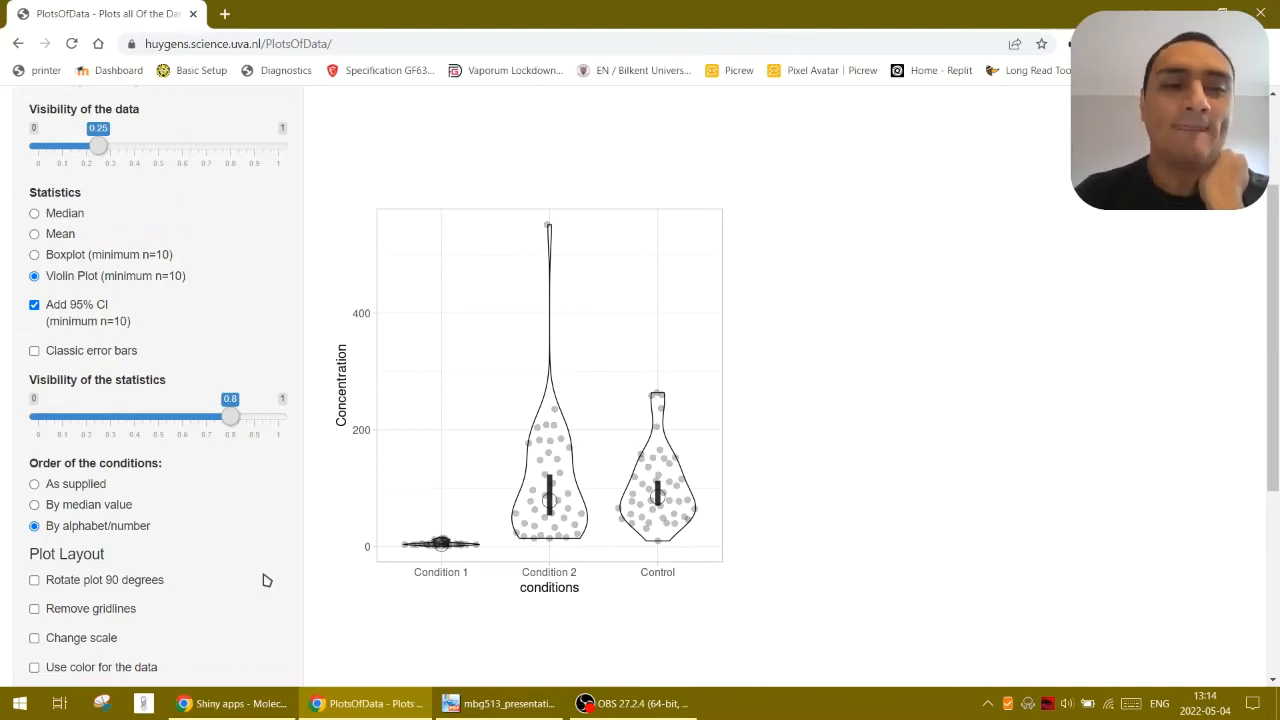
scroll(267, 580, "down", 1)
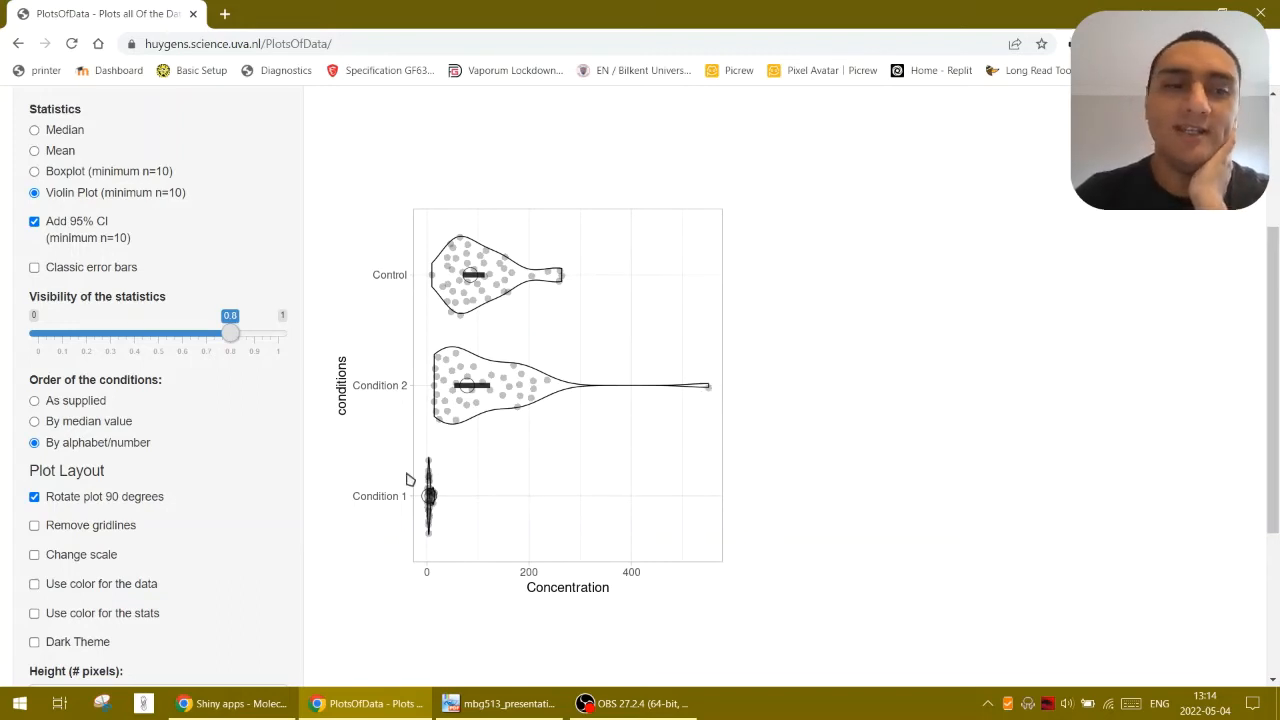
Change the plot's scale by setting the range of values to 0, 300
left_click(110, 555)
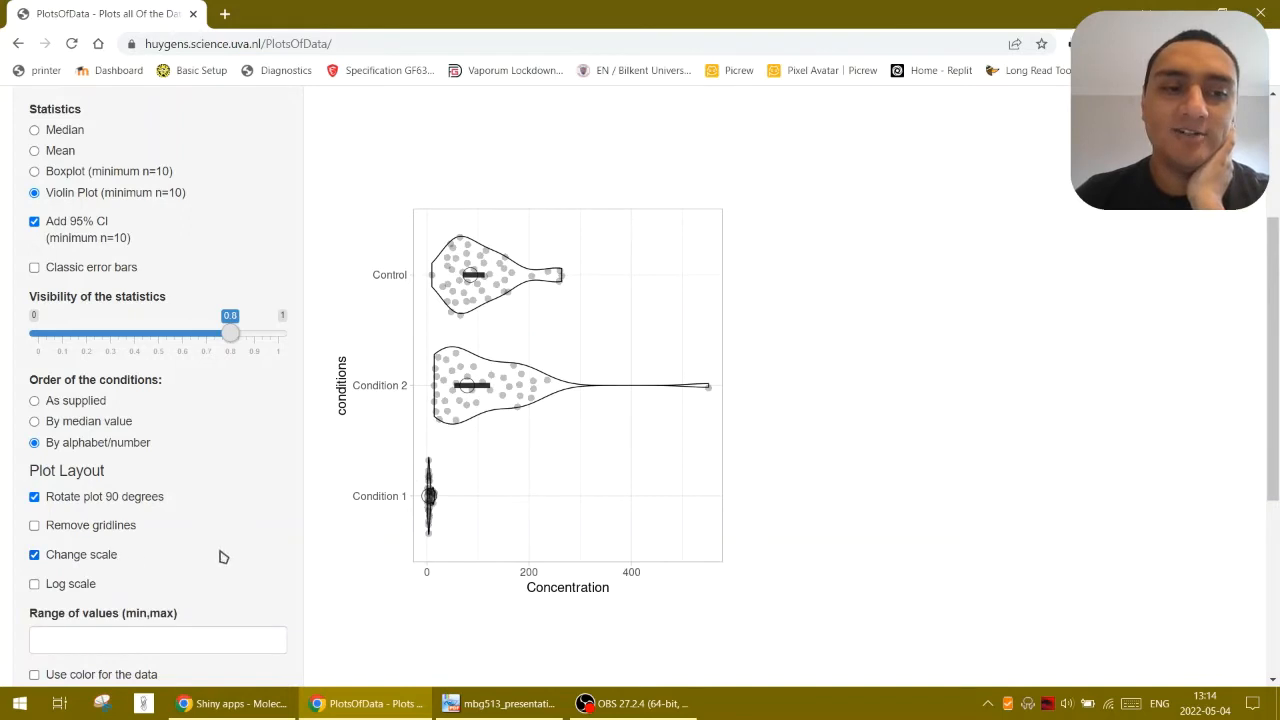
scroll(224, 557, "down", 1)
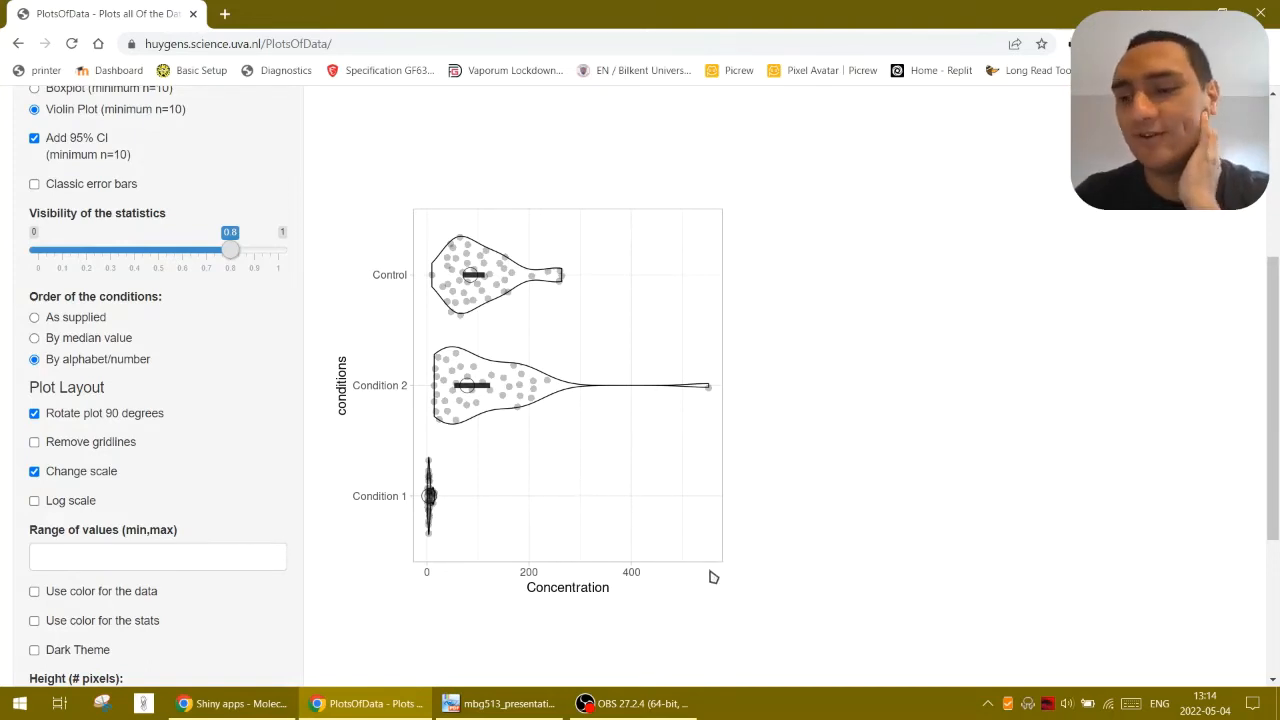
left_click(198, 555)
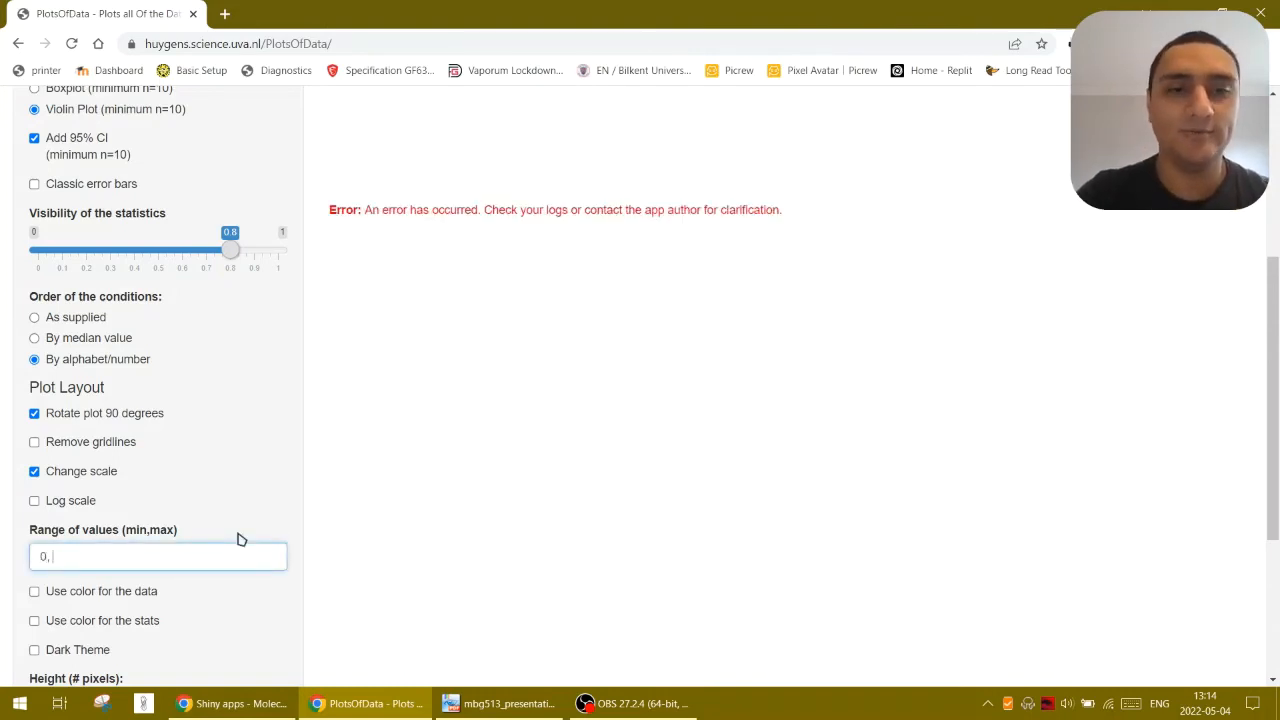
type(", 300")
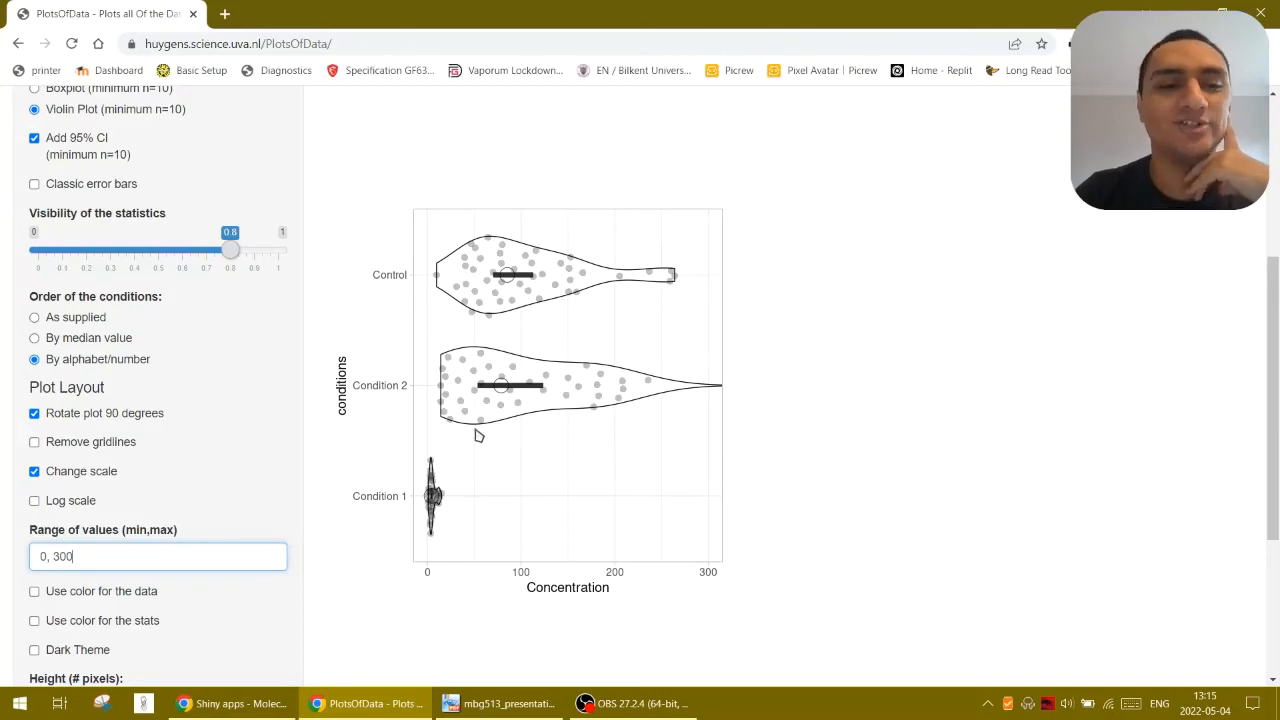
Use color for the data and try the Standard, Tol bright, Tol muted and Tol light palettes, ending with User defined
left_click(144, 594)
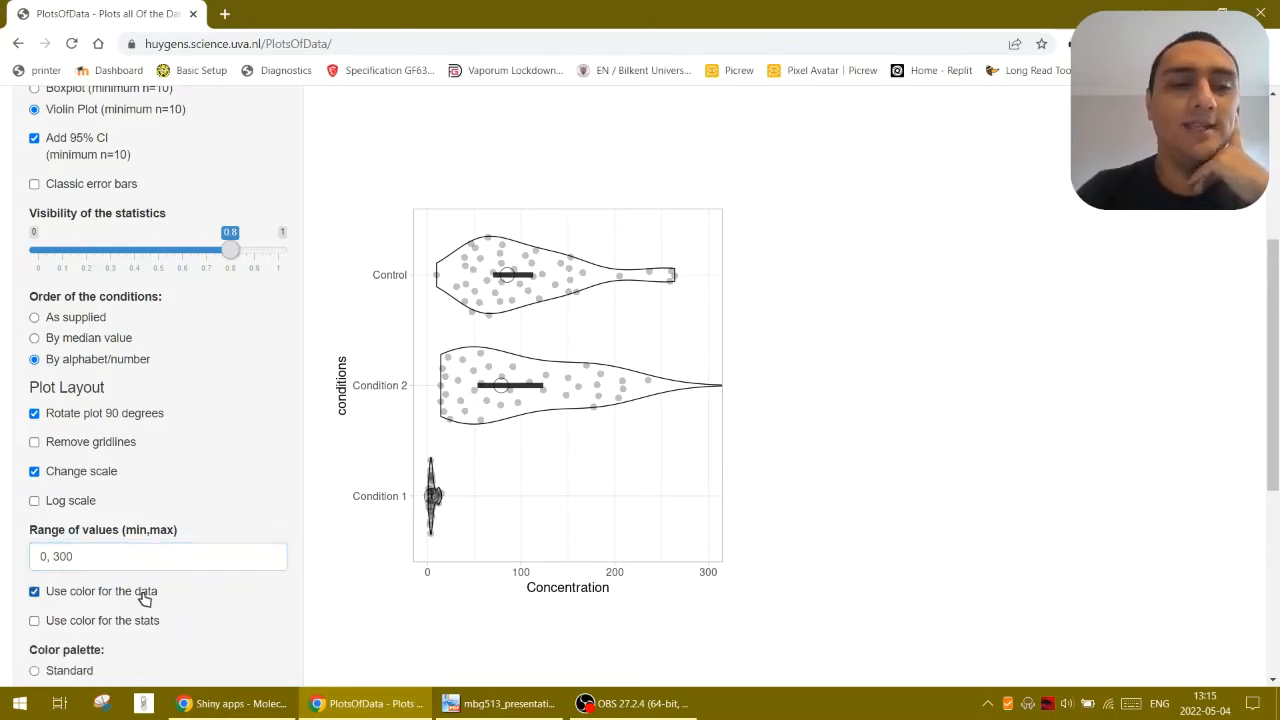
scroll(407, 634, "down", 2)
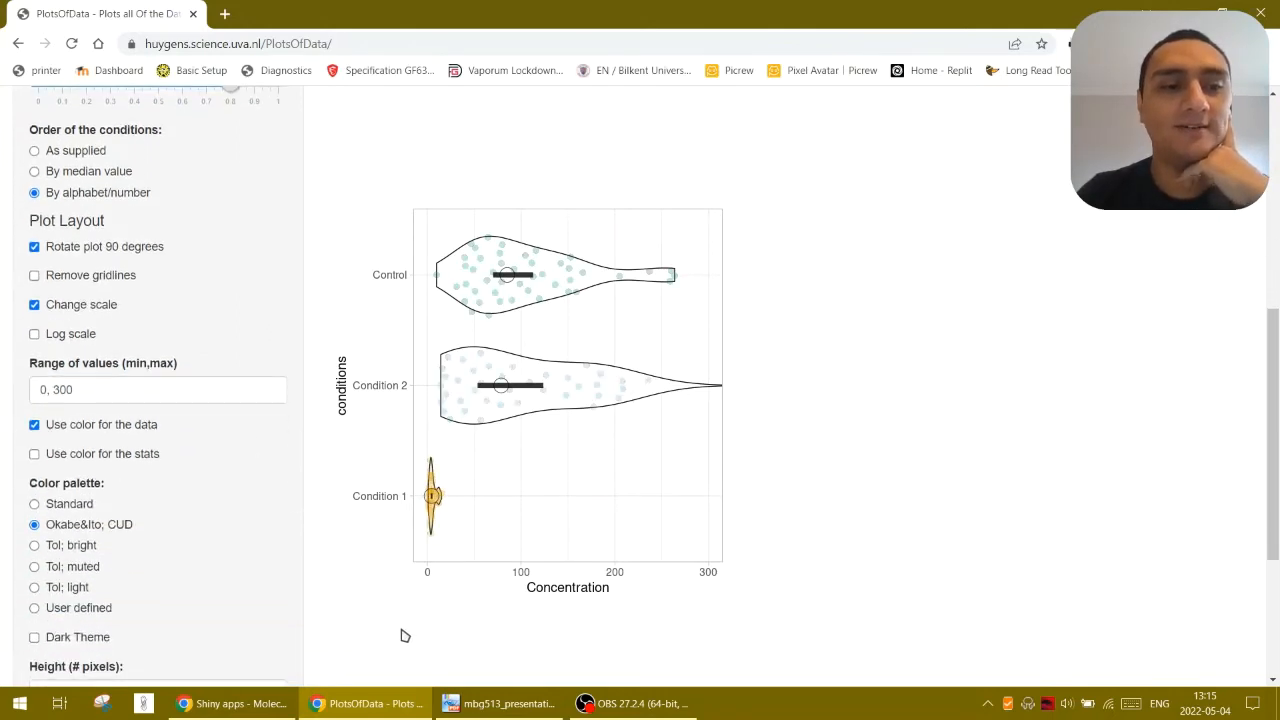
left_click(70, 505)
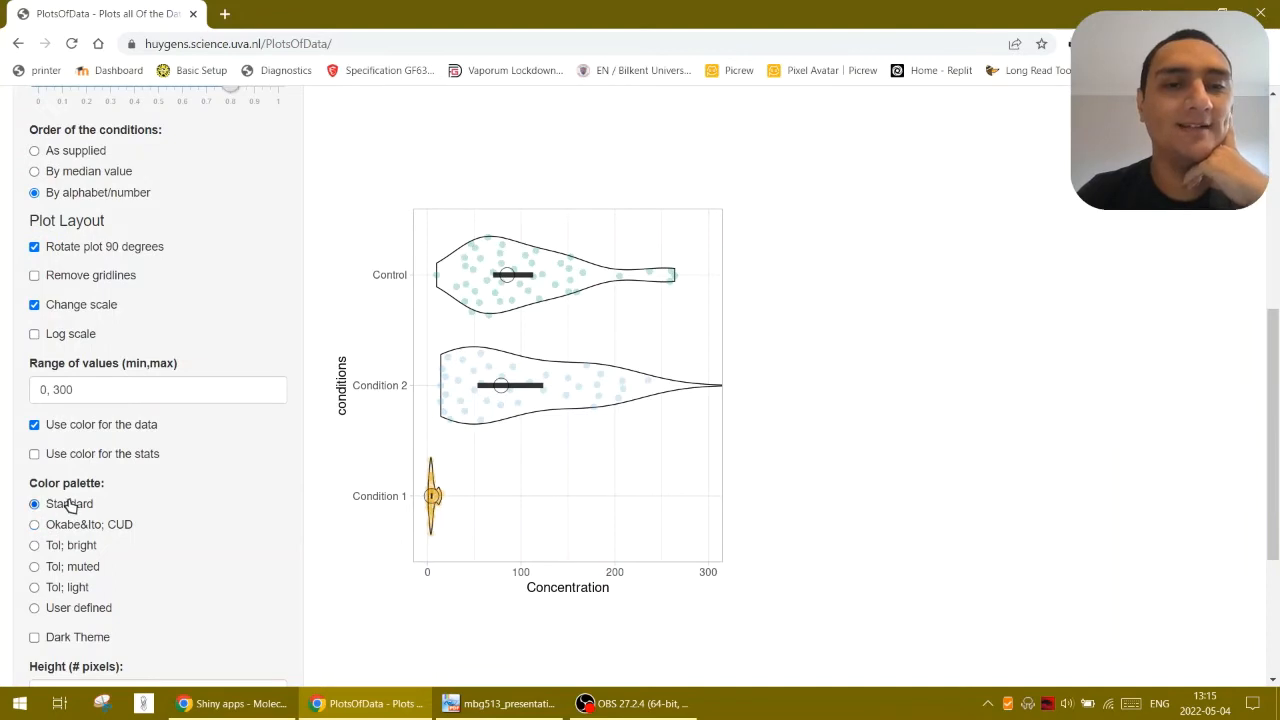
left_click(82, 549)
left_click(95, 569)
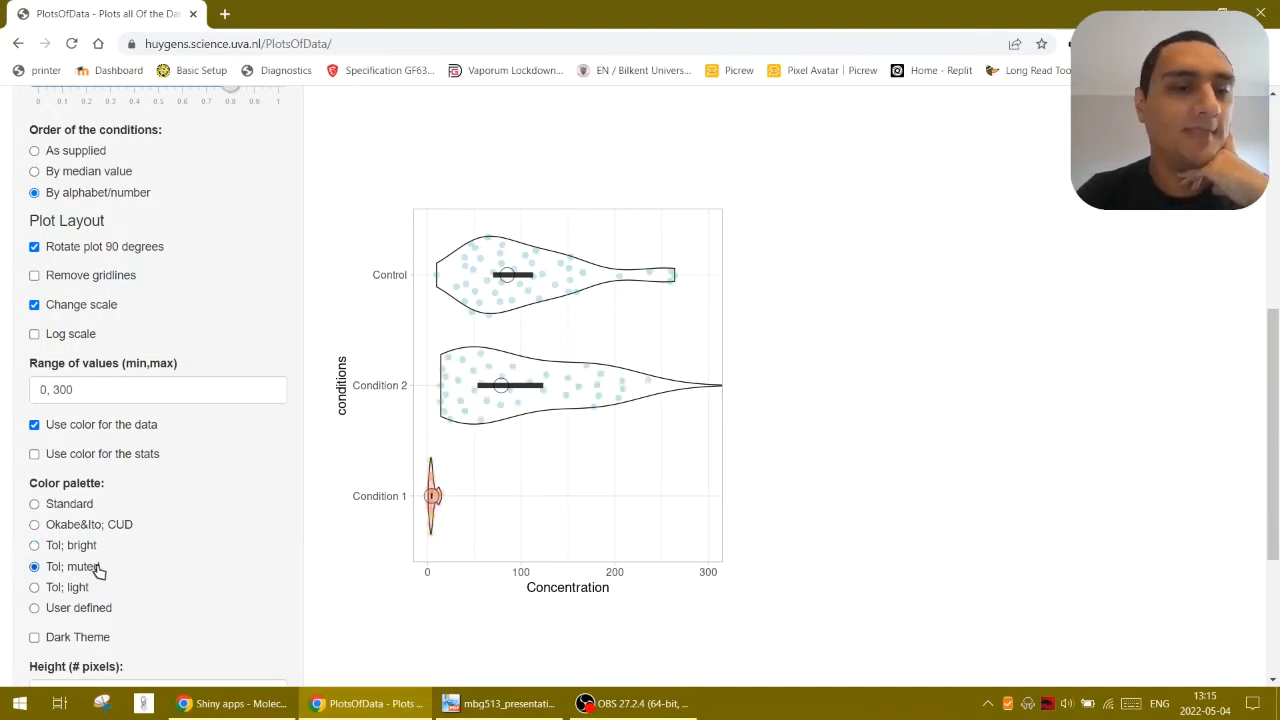
left_click(84, 594)
left_click(92, 610)
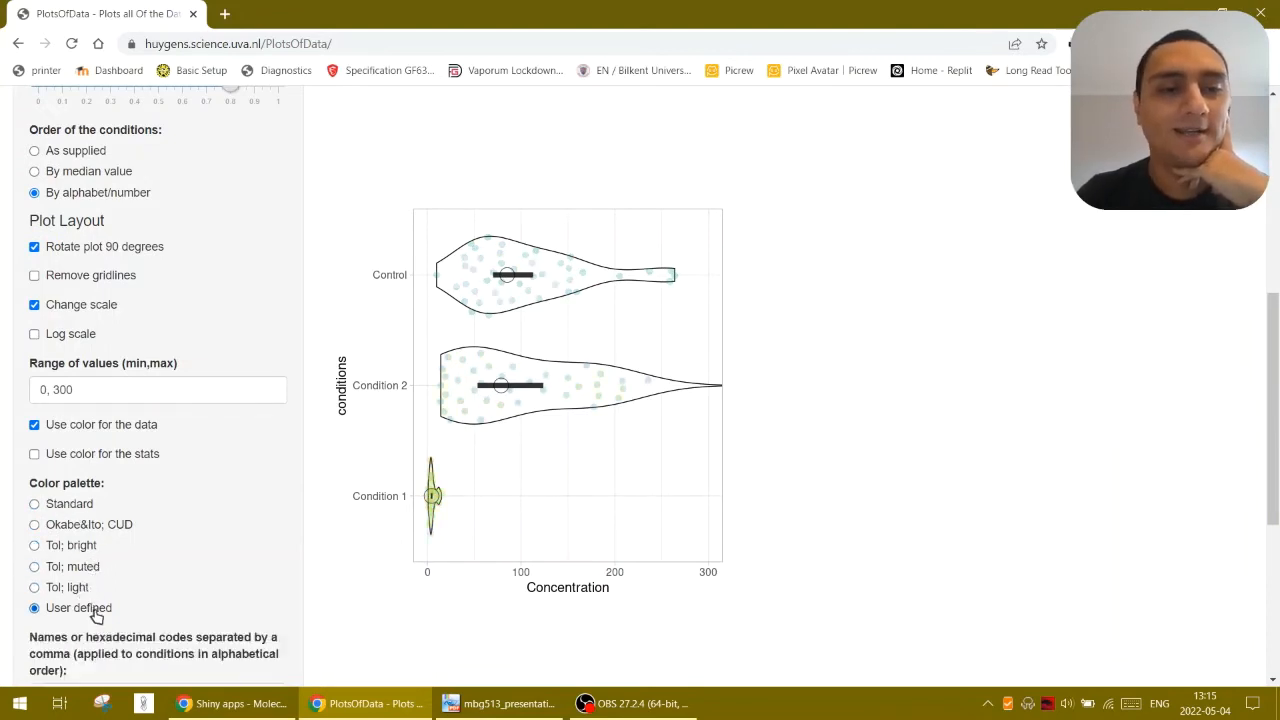
Try red,green,blue as the user-defined condition colors and the dark theme, then turn off color for the data
scroll(150, 600, "down", 2)
left_click_drag(205, 530, 3, 533)
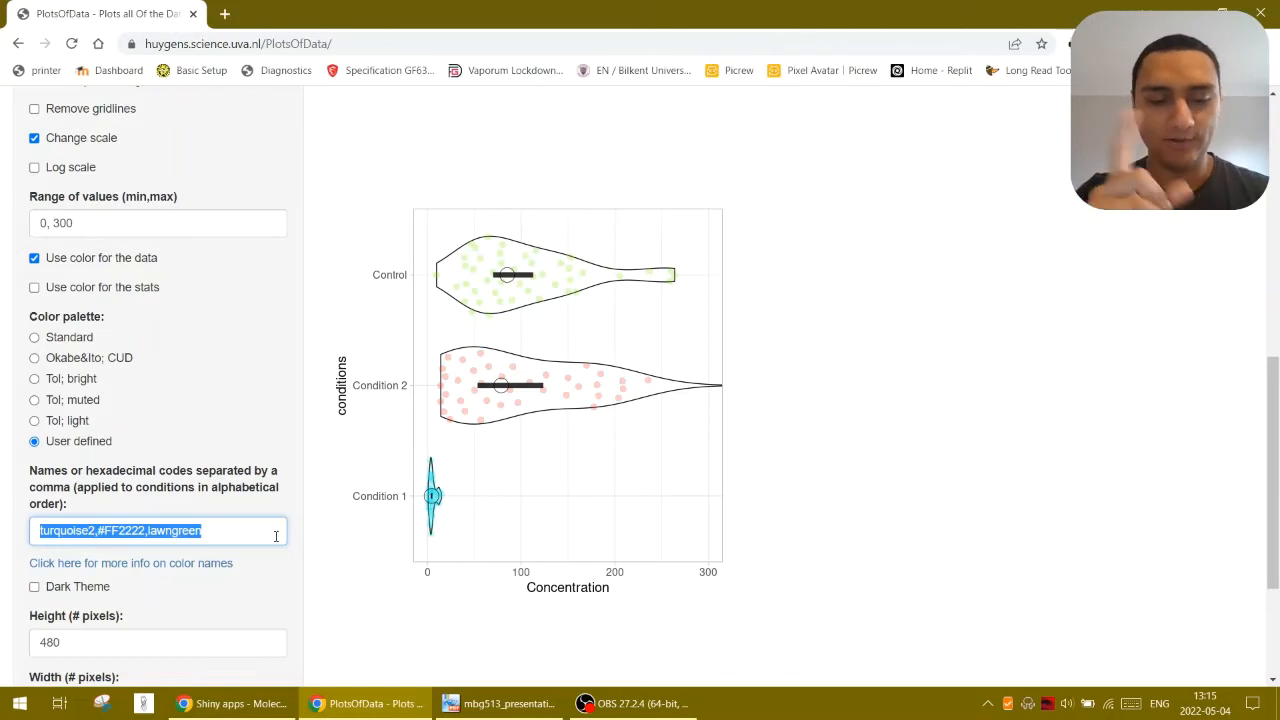
type("red")
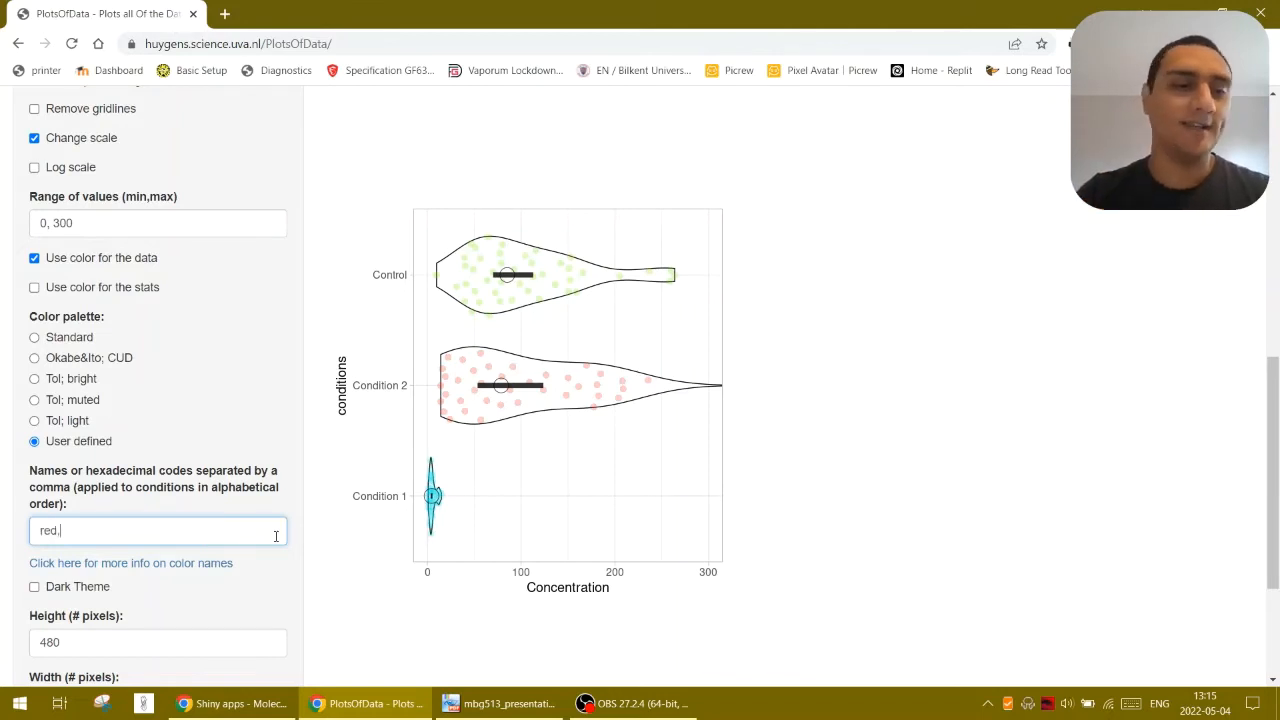
type(",green,blue")
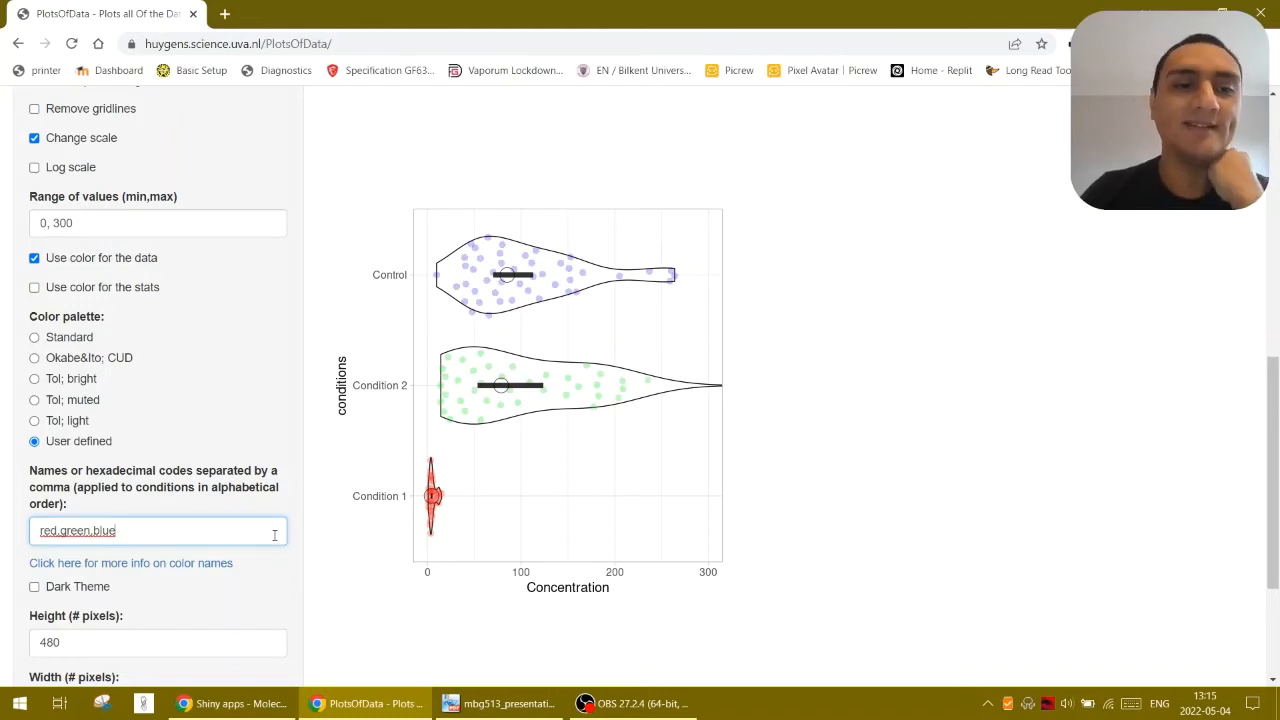
left_click(103, 590)
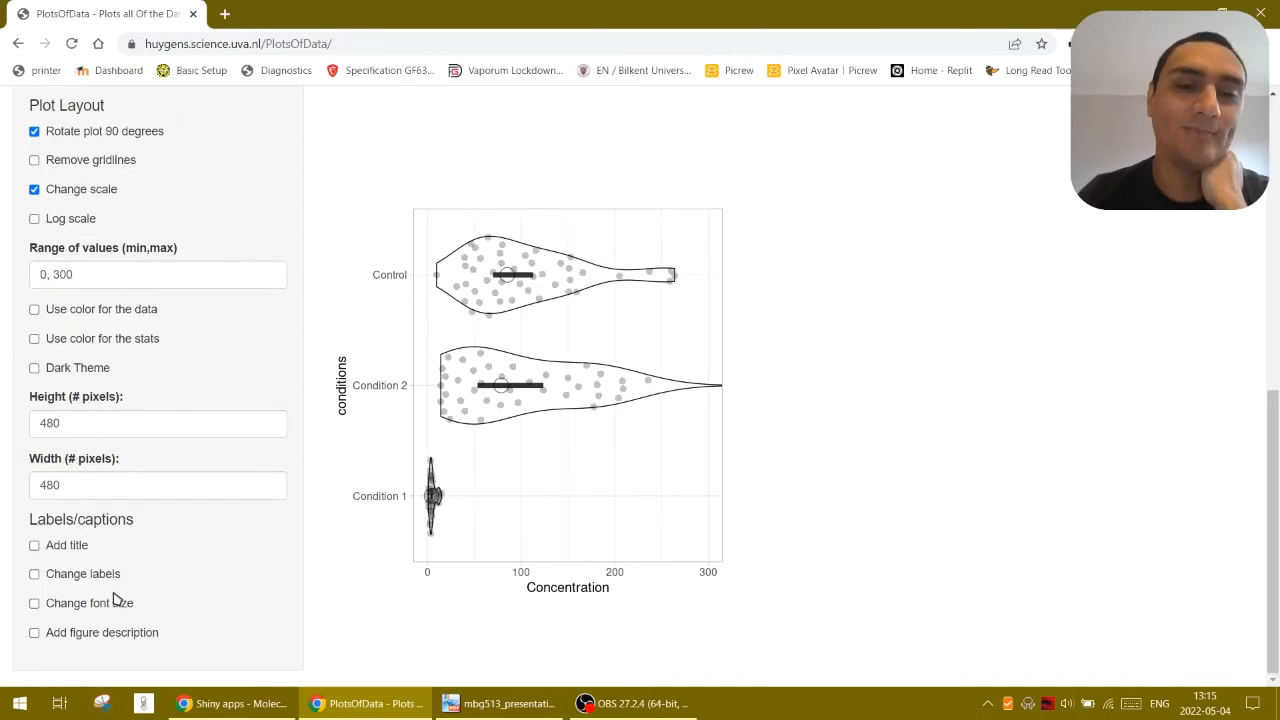
Use color for both the data and the stats with the Standard color palette
left_click(124, 309)
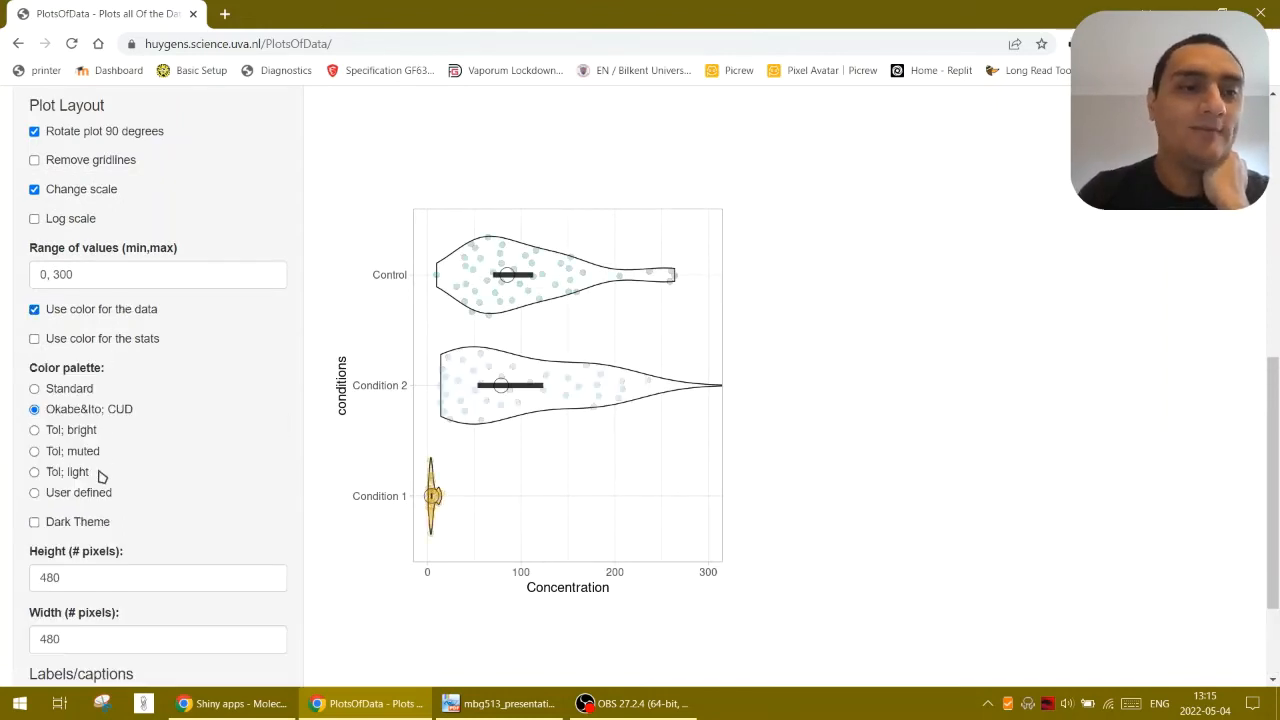
left_click(78, 389)
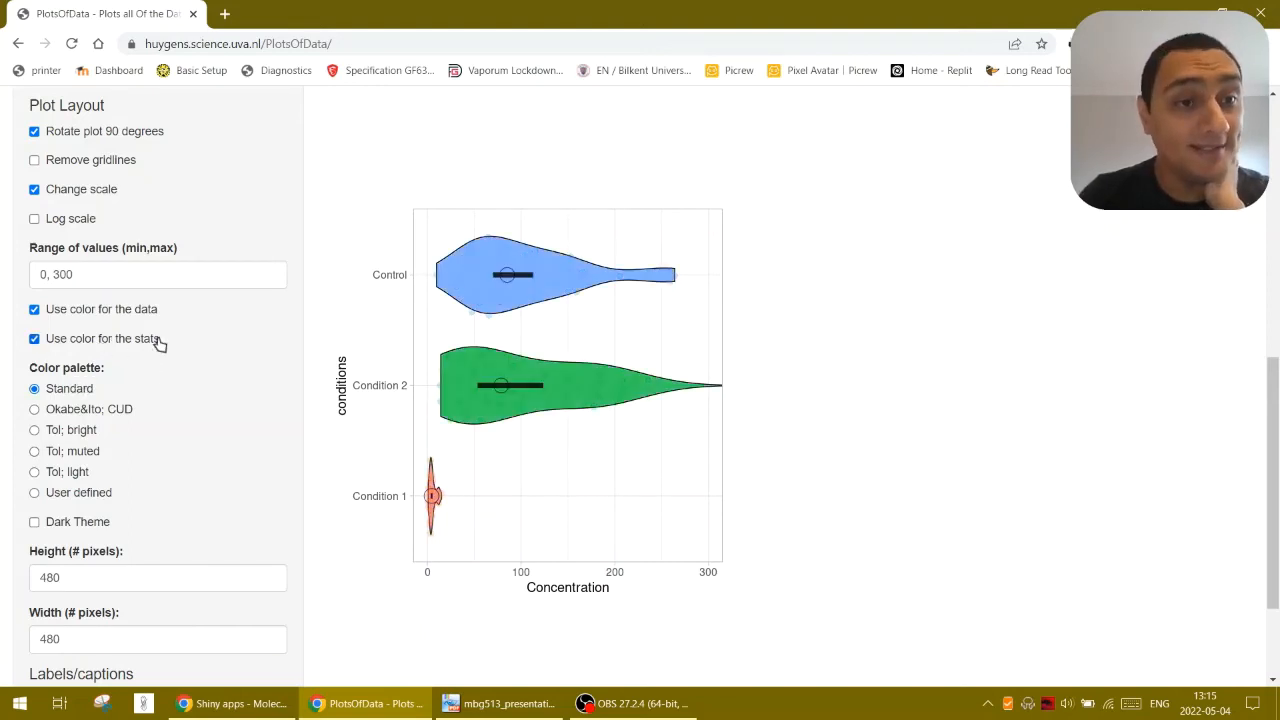
Set the visibility of the data to 0.43 and the visibility of the statistics to 0.39
scroll(163, 386, "up", 3)
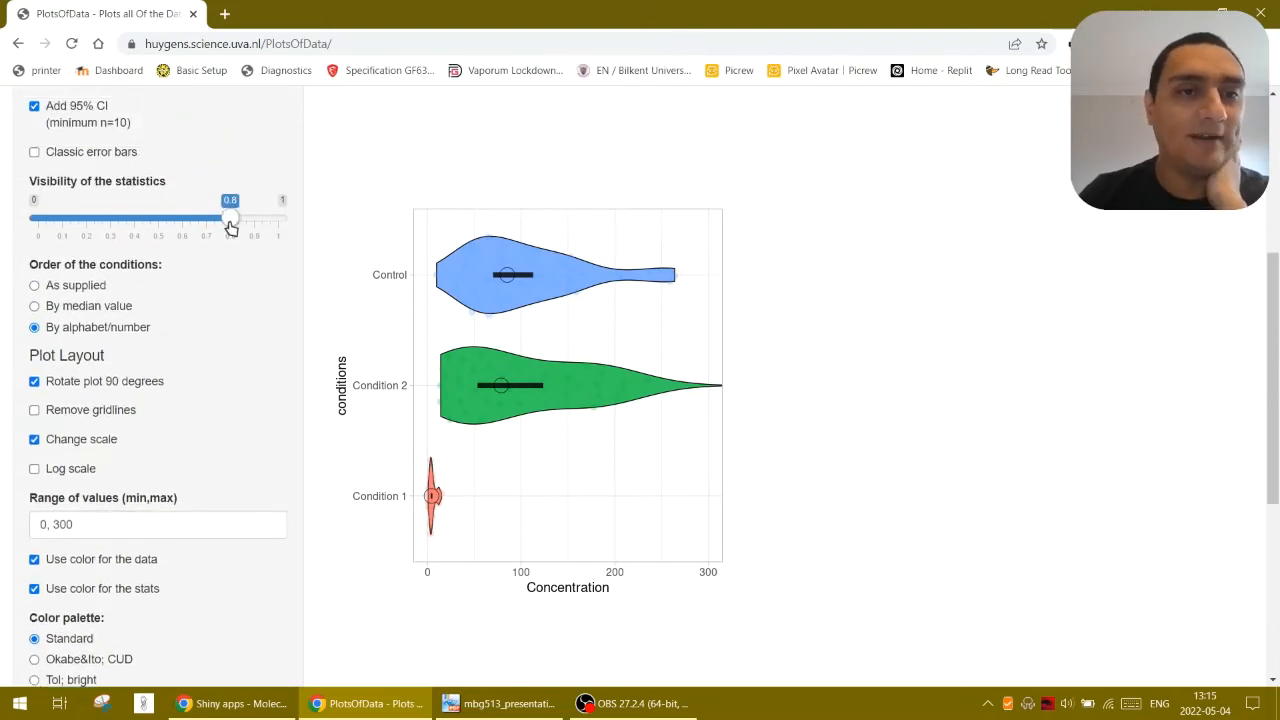
left_click_drag(229, 219, 141, 205)
scroll(81, 228, "up", 3)
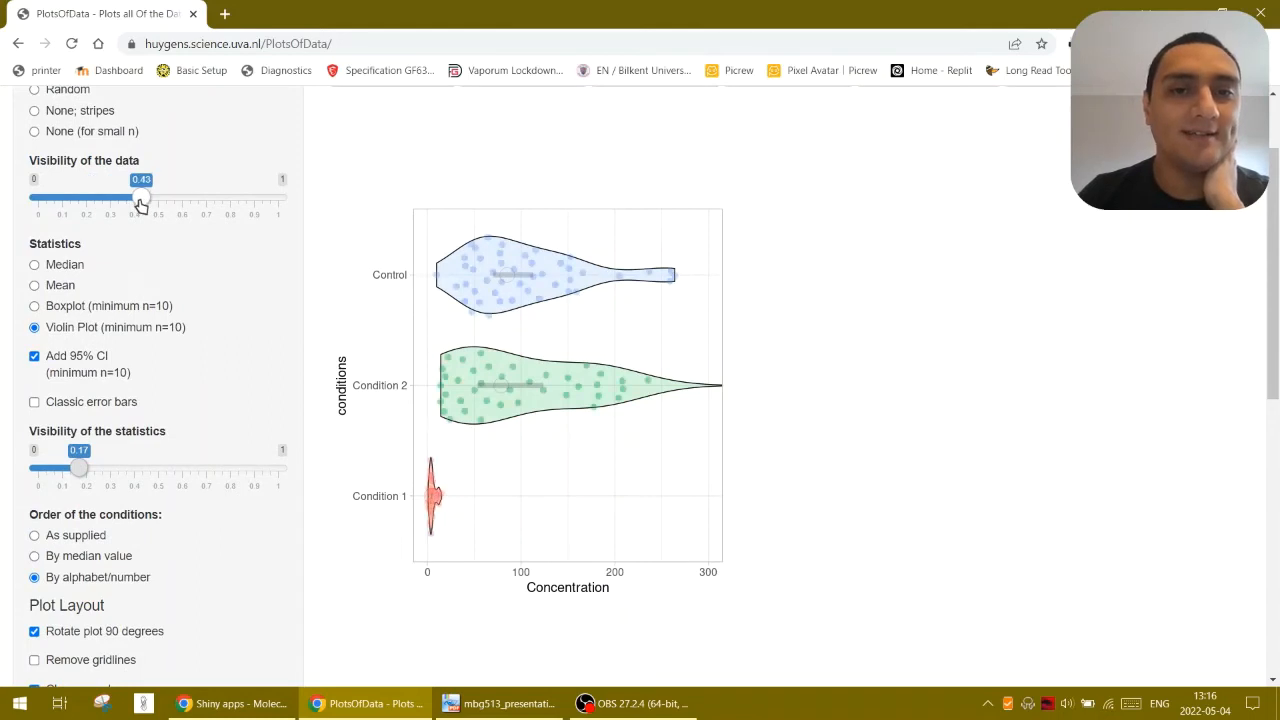
scroll(202, 486, "down", 1)
left_click_drag(84, 387, 87, 386)
scroll(170, 537, "down", 1)
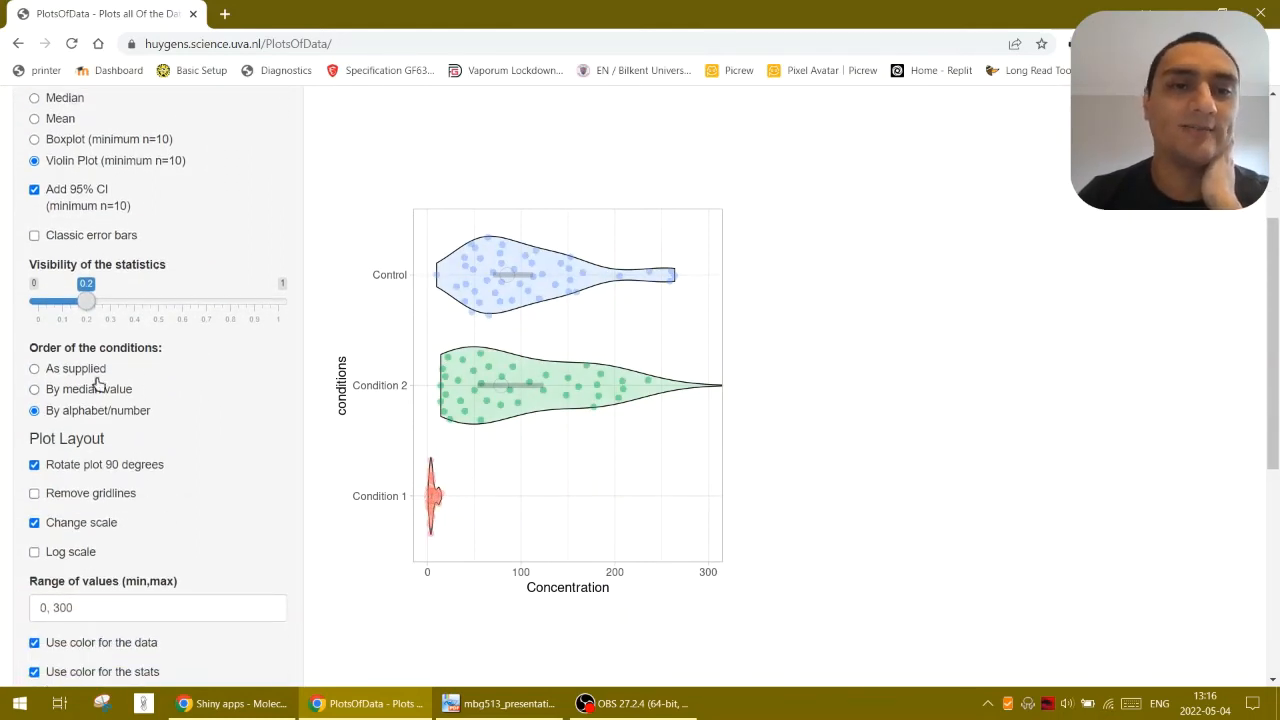
left_click_drag(86, 300, 137, 319)
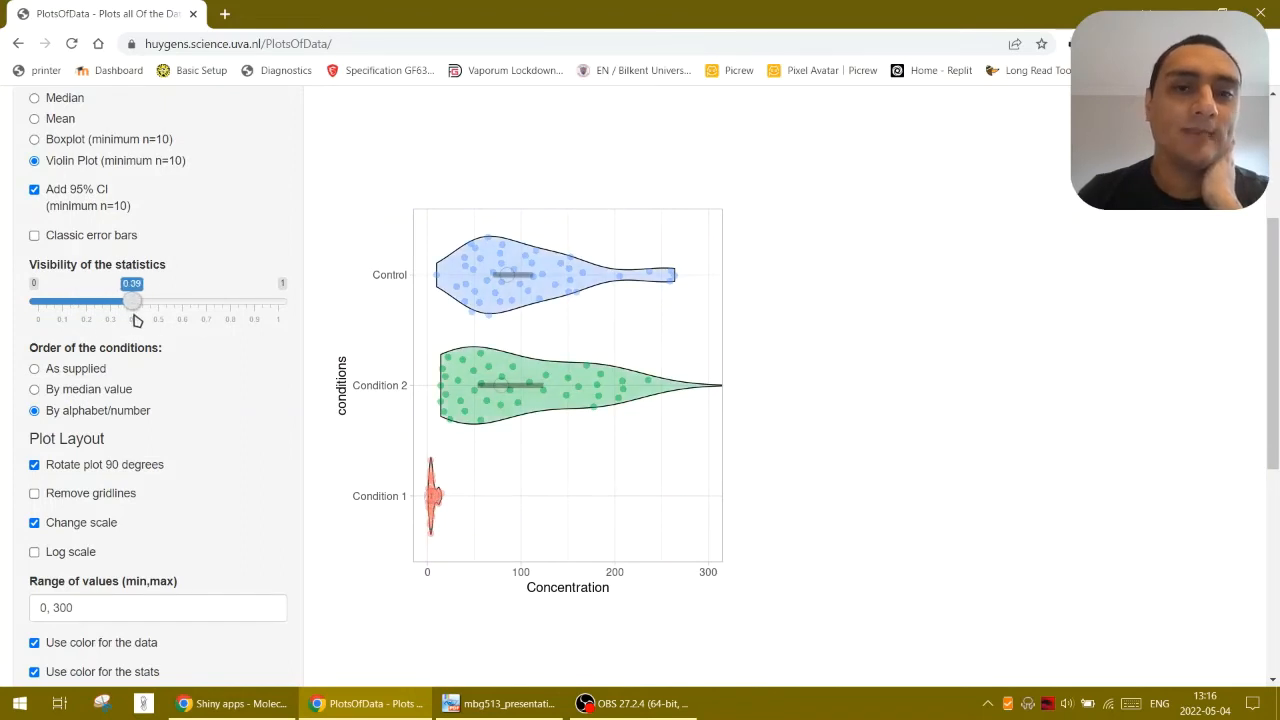
Try plot heights of 500 and 600 pixels, ending with a height of 800 pixels
scroll(166, 449, "down", 5)
scroll(170, 459, "down", 1)
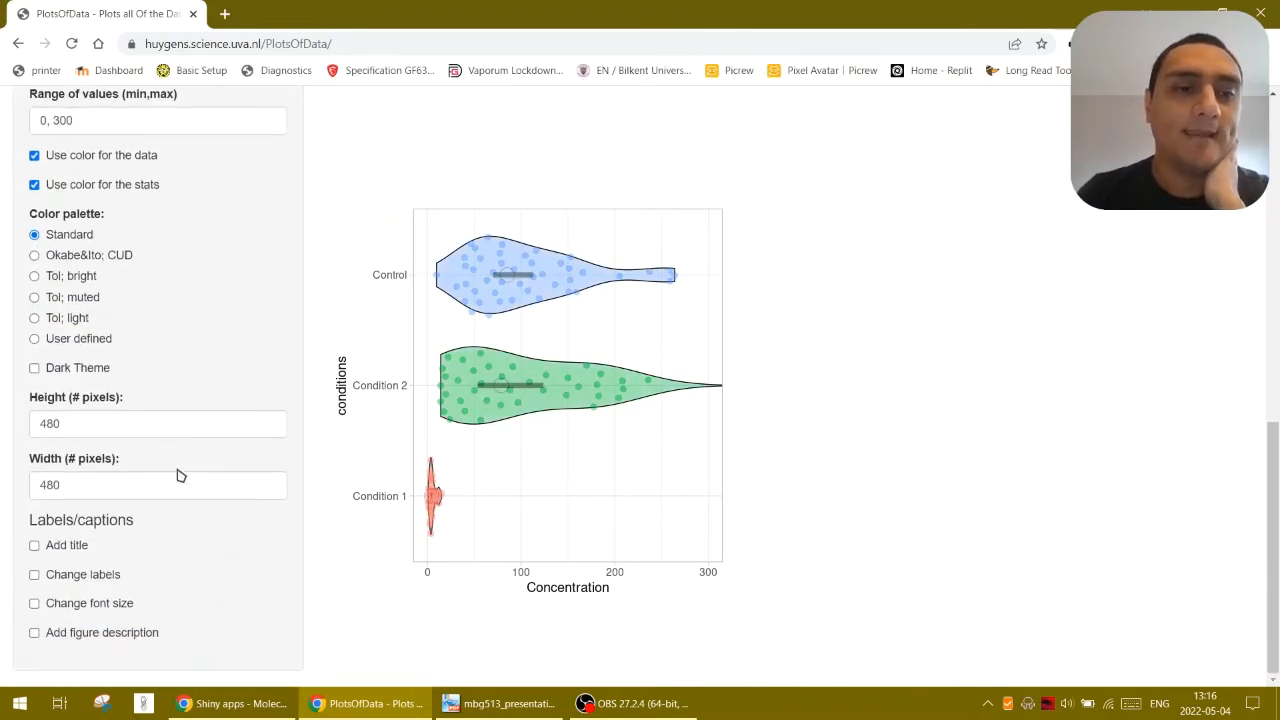
left_click(132, 428)
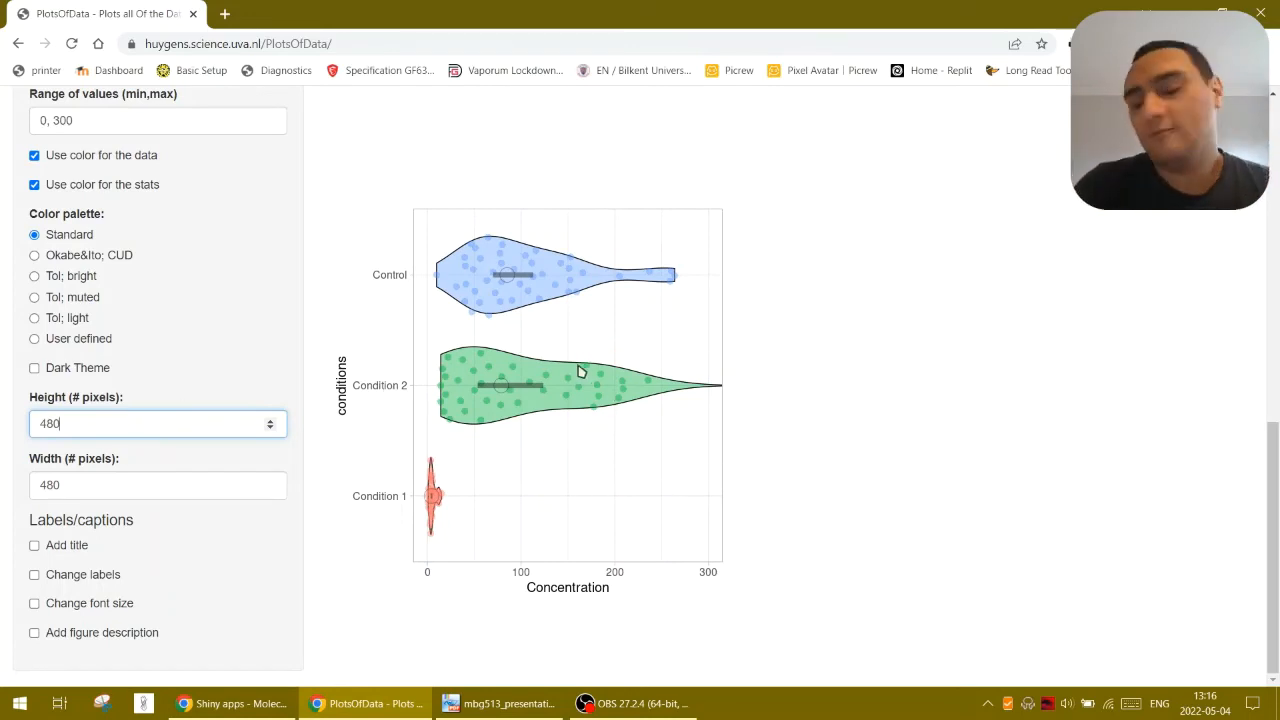
double_click(157, 418)
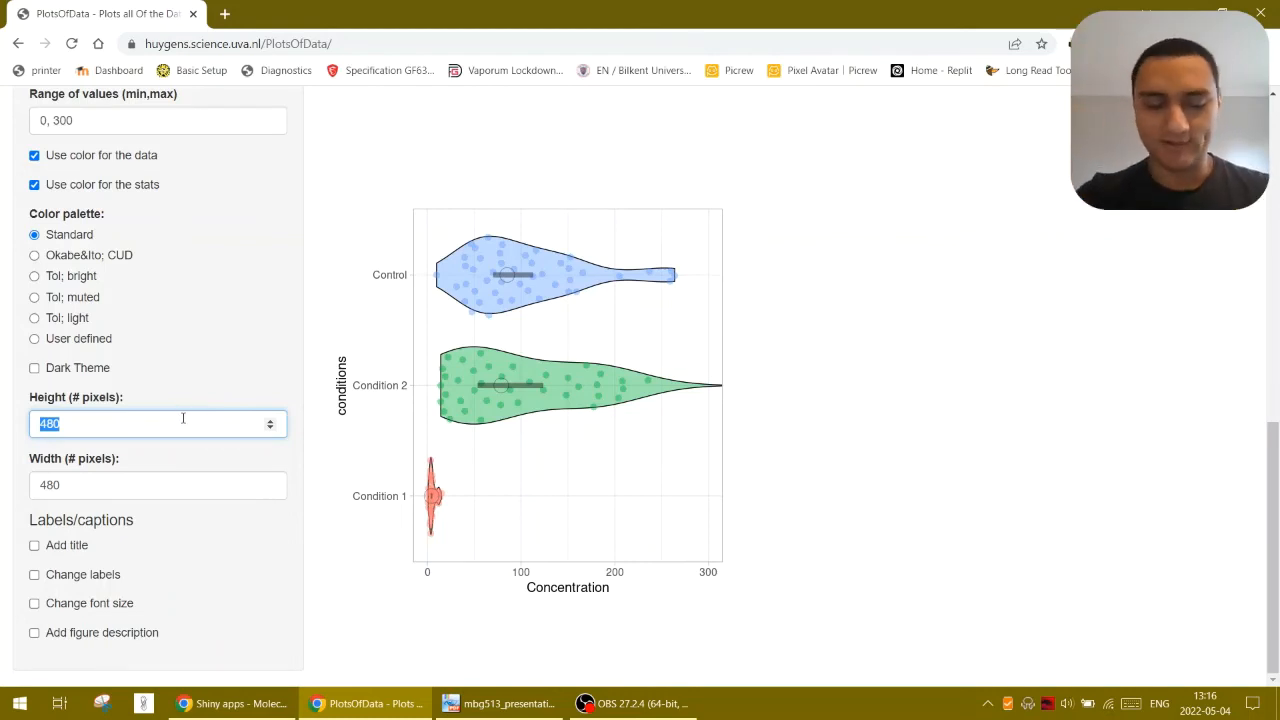
type("50")
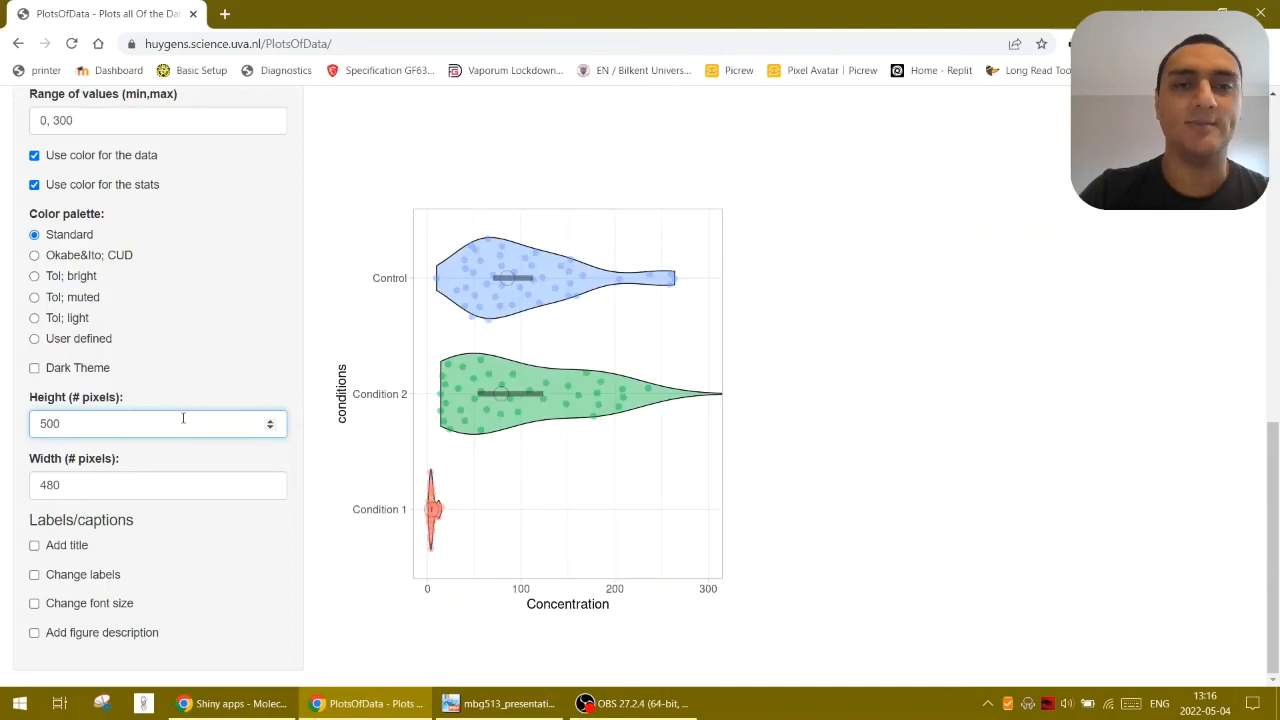
type("0")
key("BackSpace")
key("BackSpace")
key("BackSpace")
type("600")
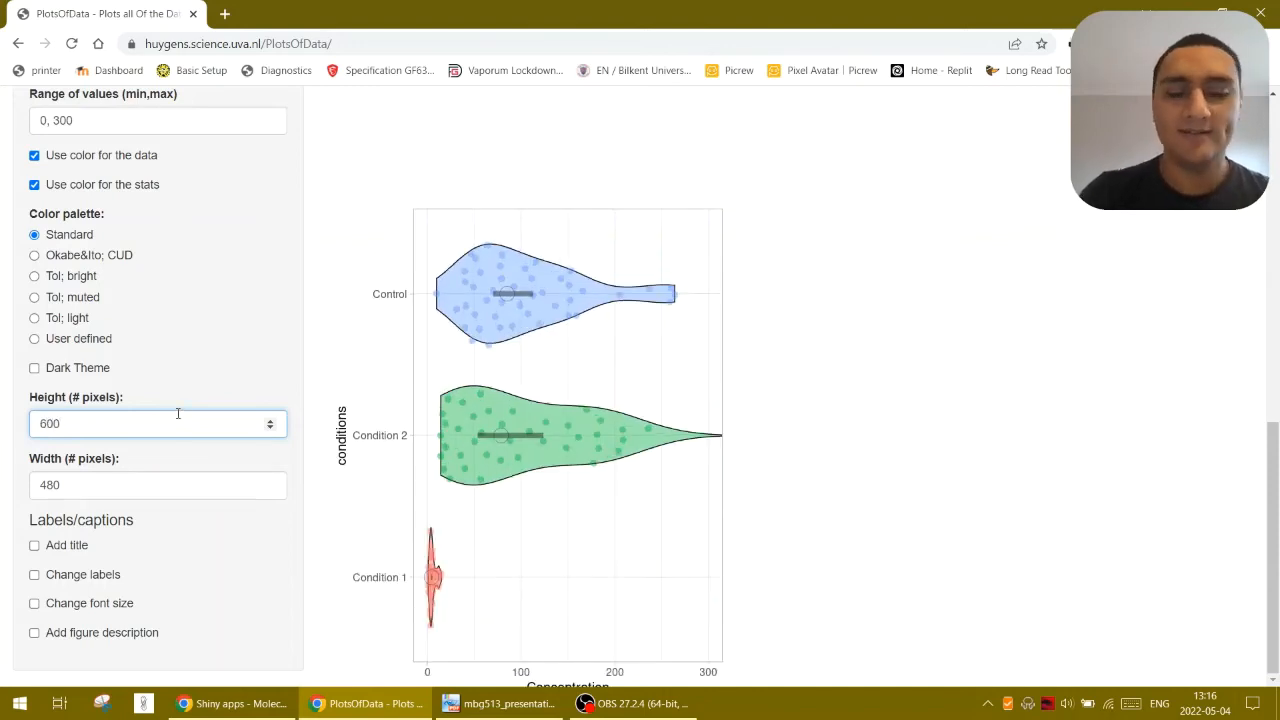
type("800")
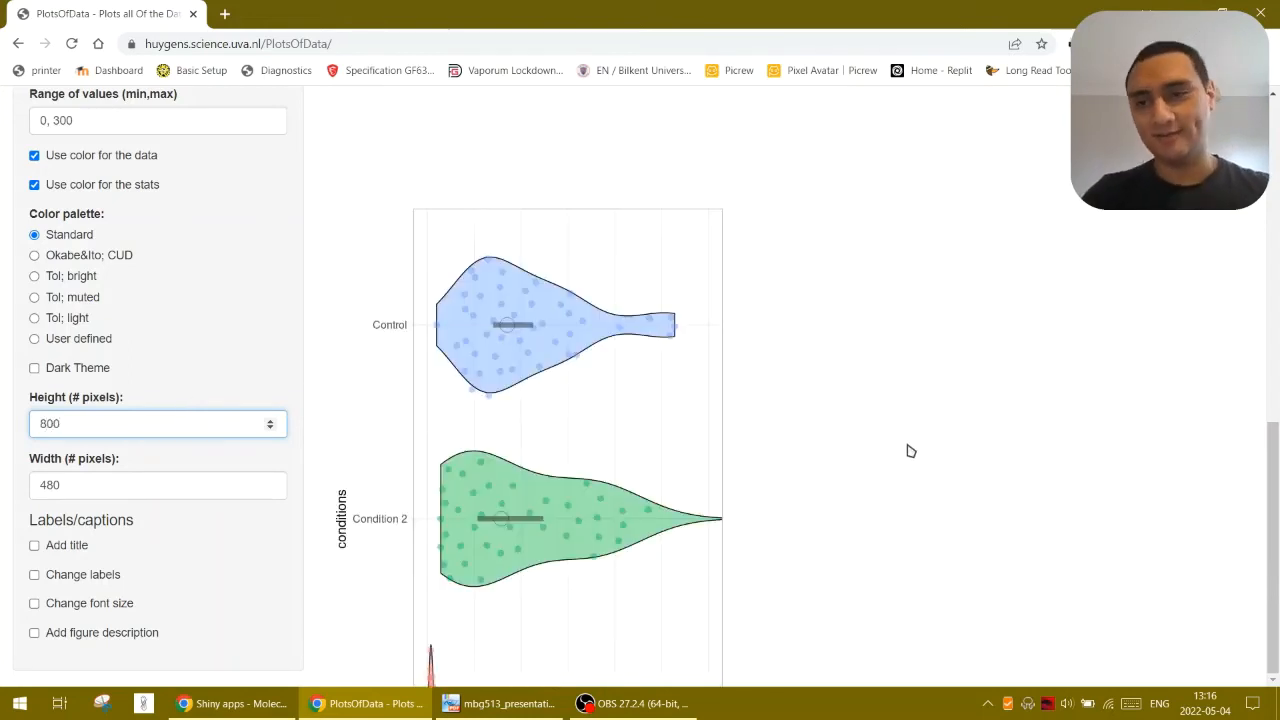
scroll(908, 449, "up", 4)
scroll(906, 451, "down", 4)
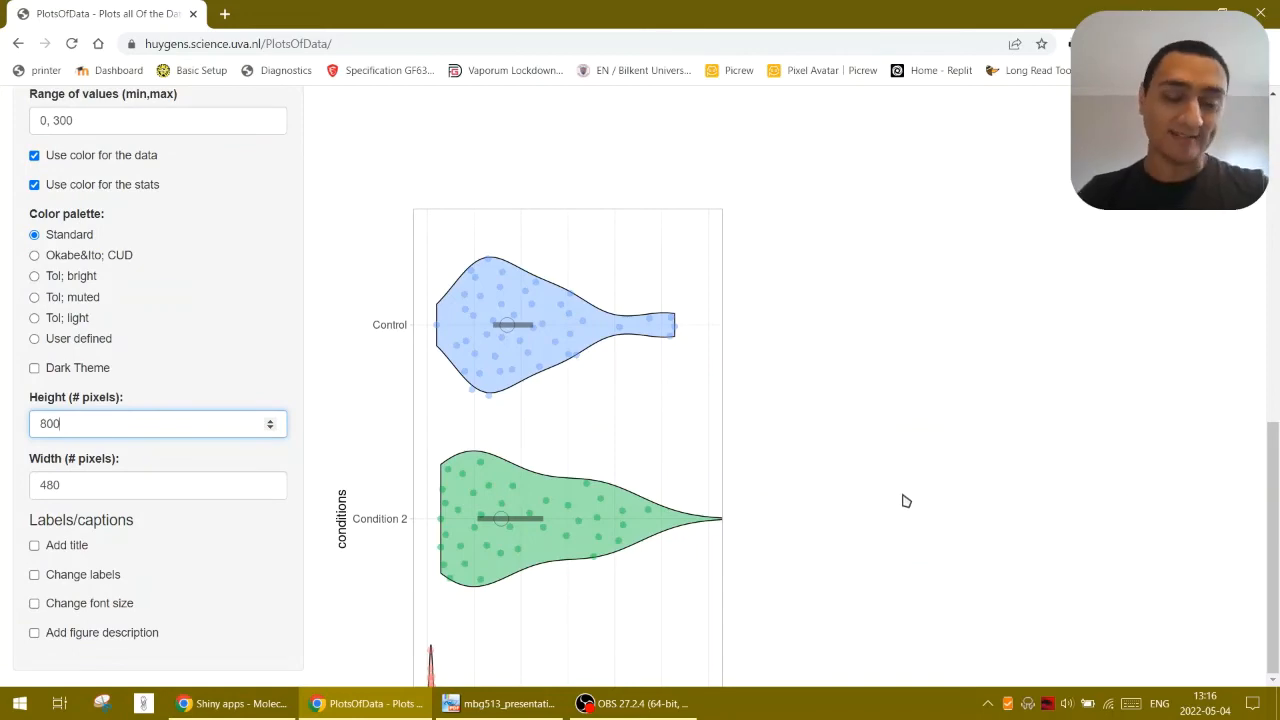
Download the plot as a PDF file, review the exported page in the PDF viewer, and return to the browser
scroll(900, 495, "up", 10)
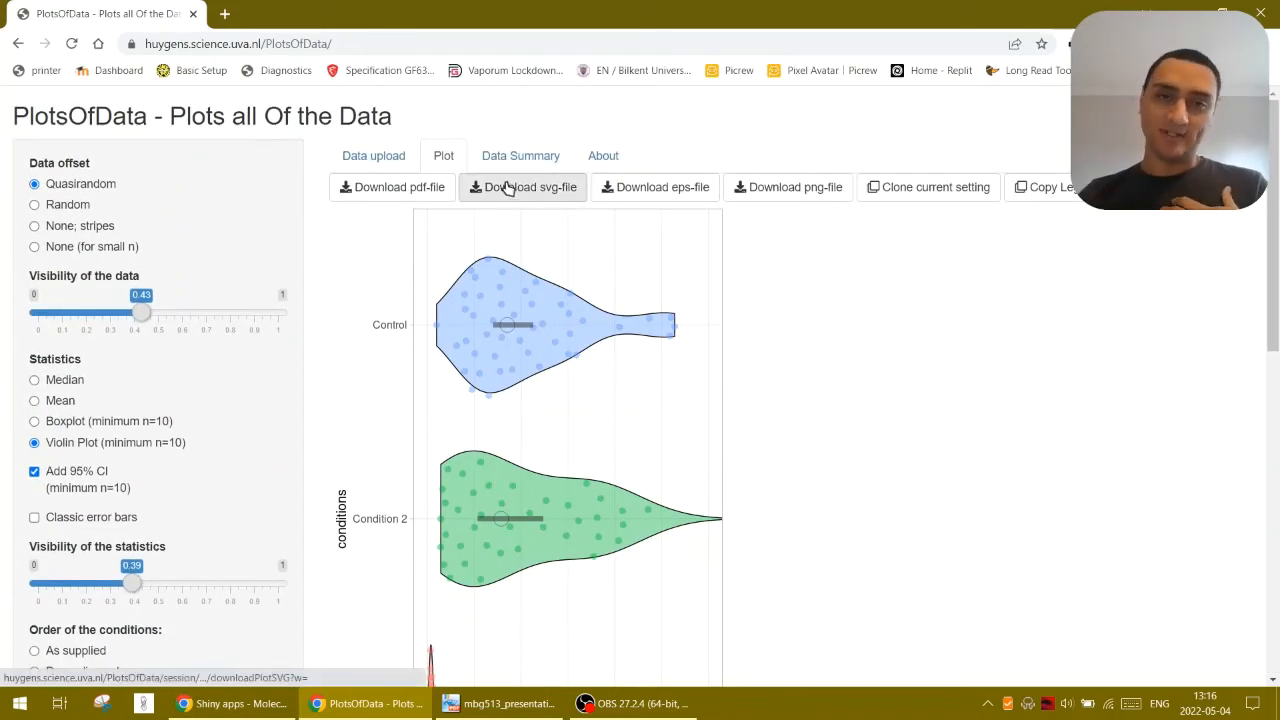
left_click(437, 190)
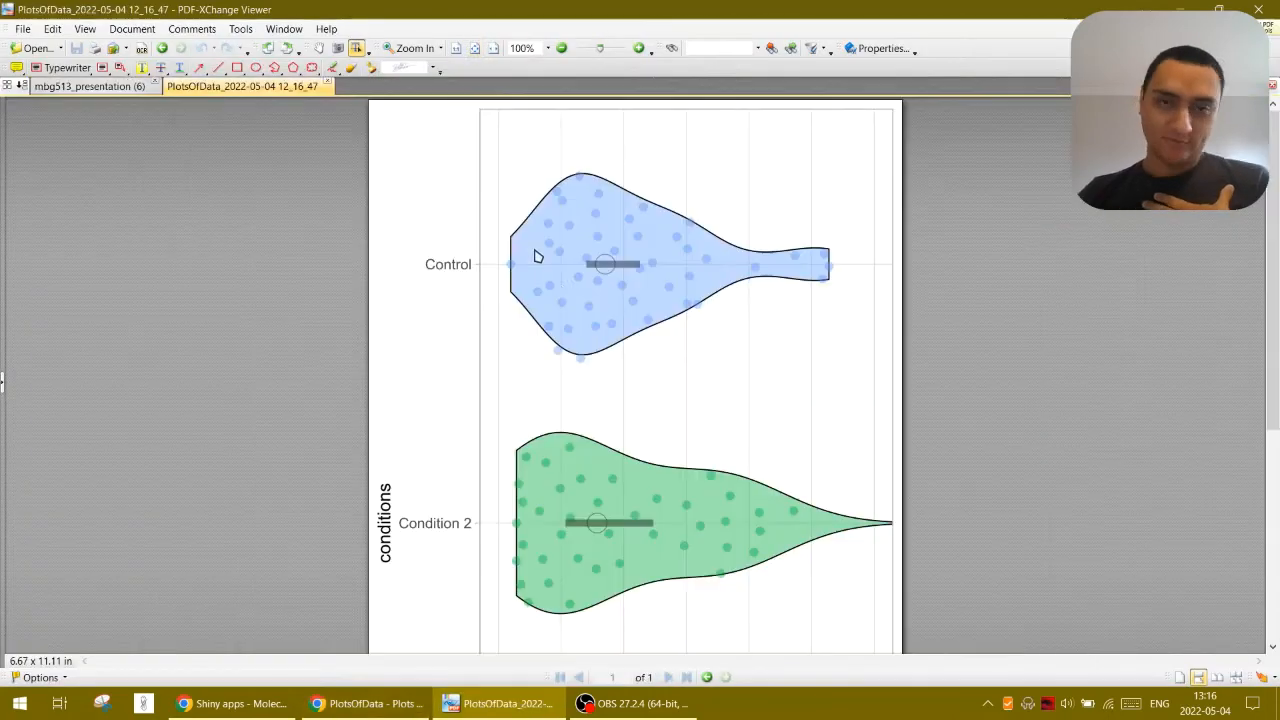
scroll(758, 462, "down", 3)
scroll(758, 462, "down", 3)
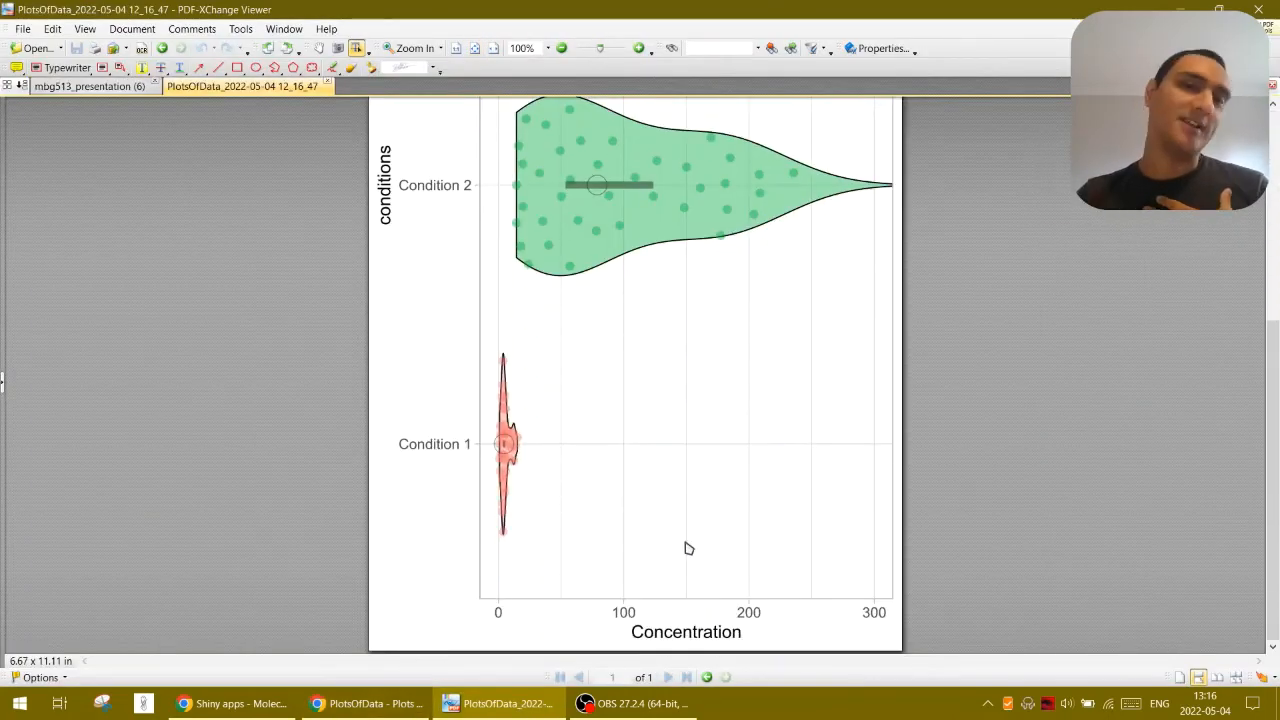
left_click(390, 706)
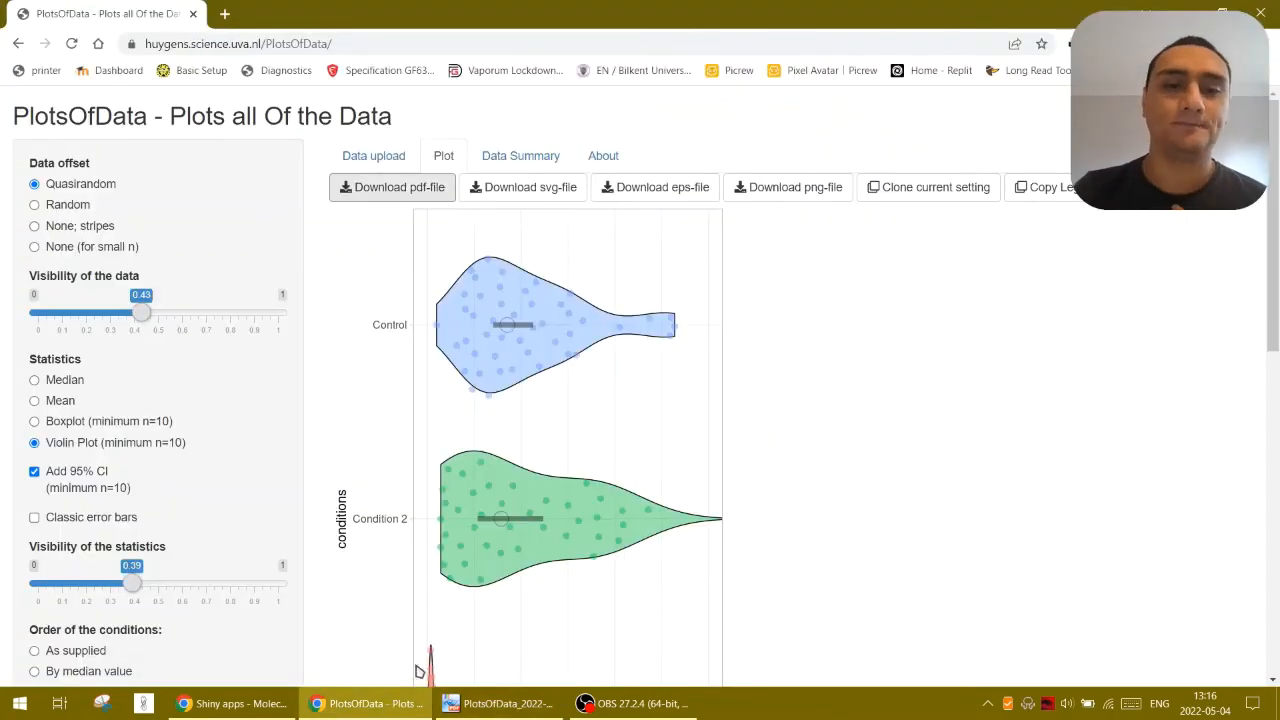
Resize the plot, trying a height of 500 and a width of 800 pixels, ending with height 550 and width 900 pixels
scroll(478, 570, "down", 2)
scroll(243, 554, "down", 5)
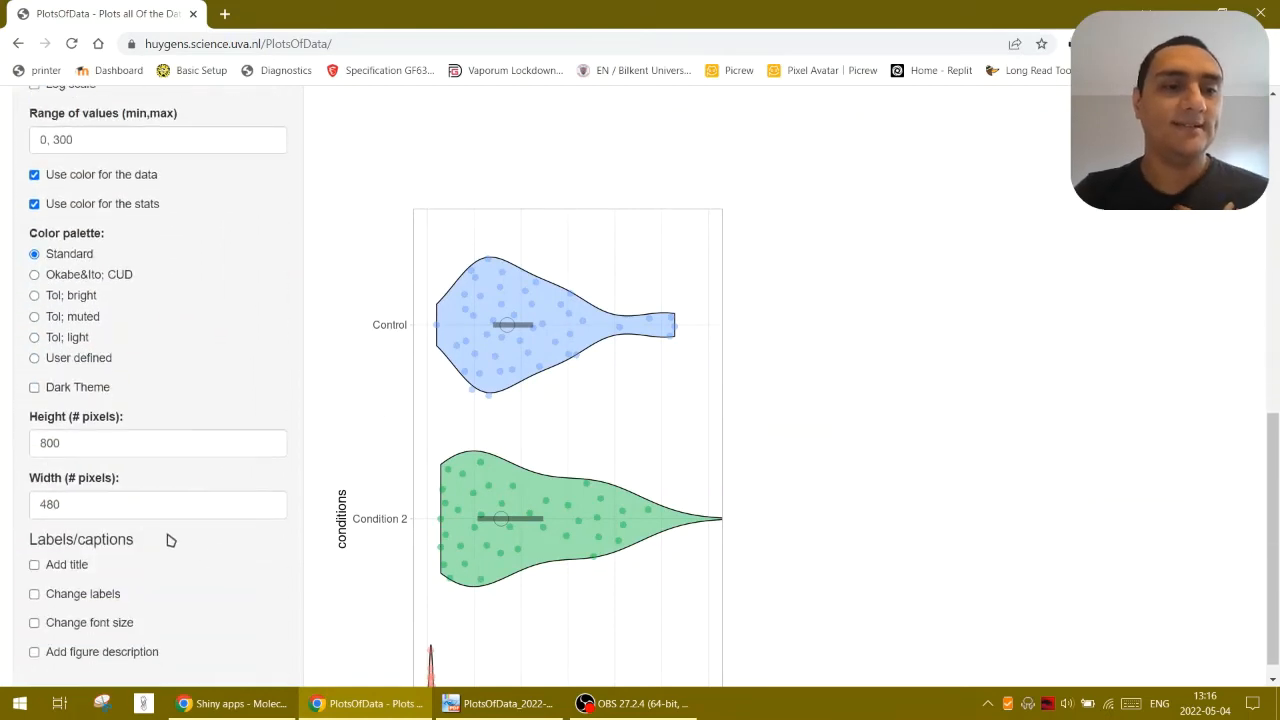
left_click(118, 441)
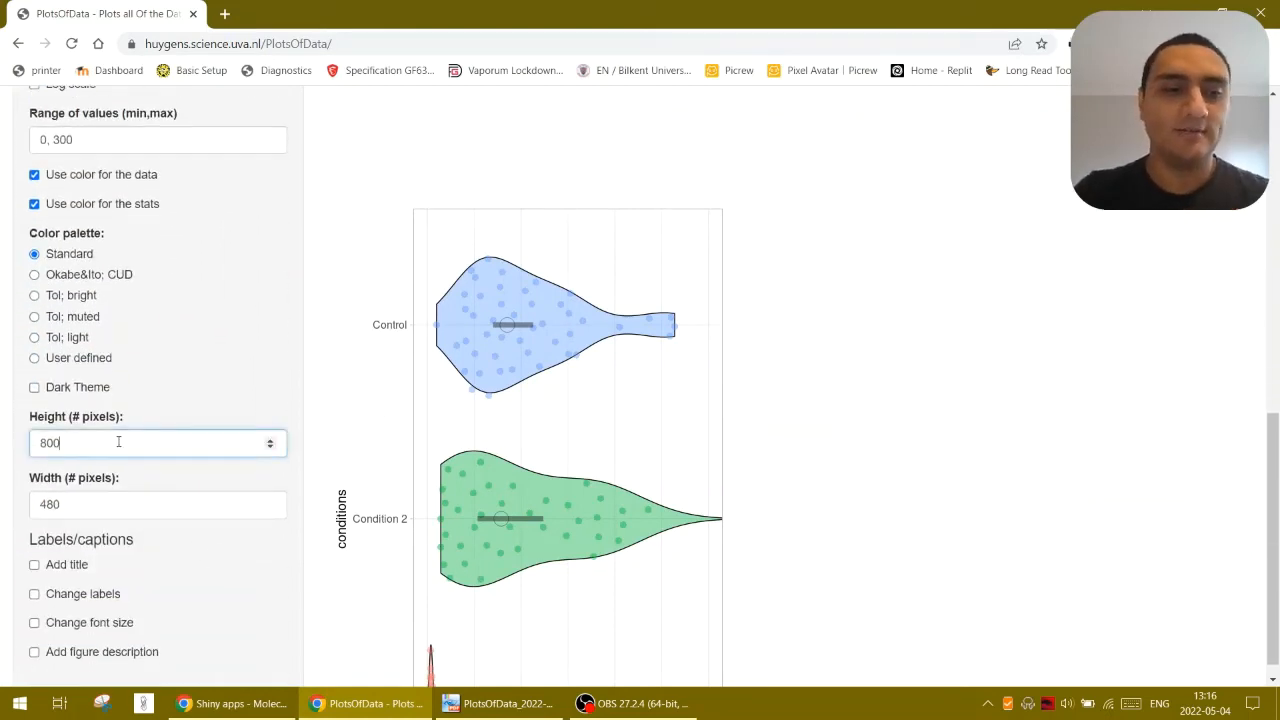
type("500")
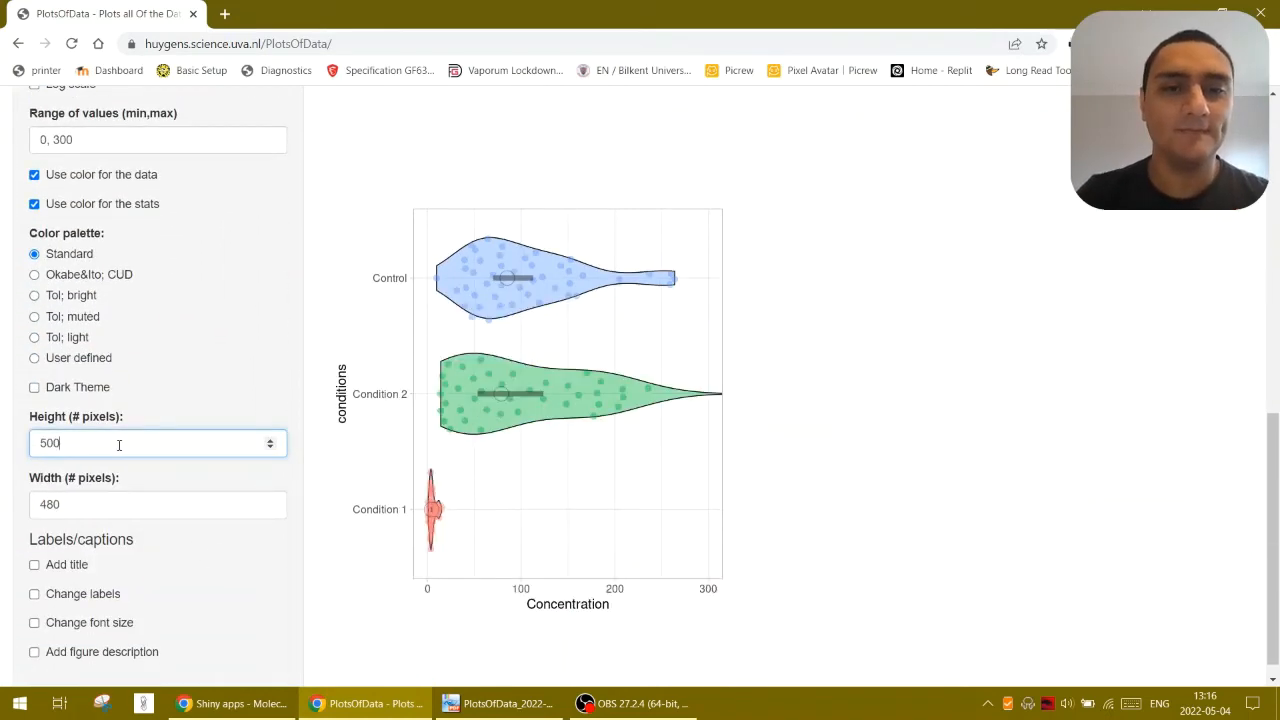
double_click(118, 445)
type("550")
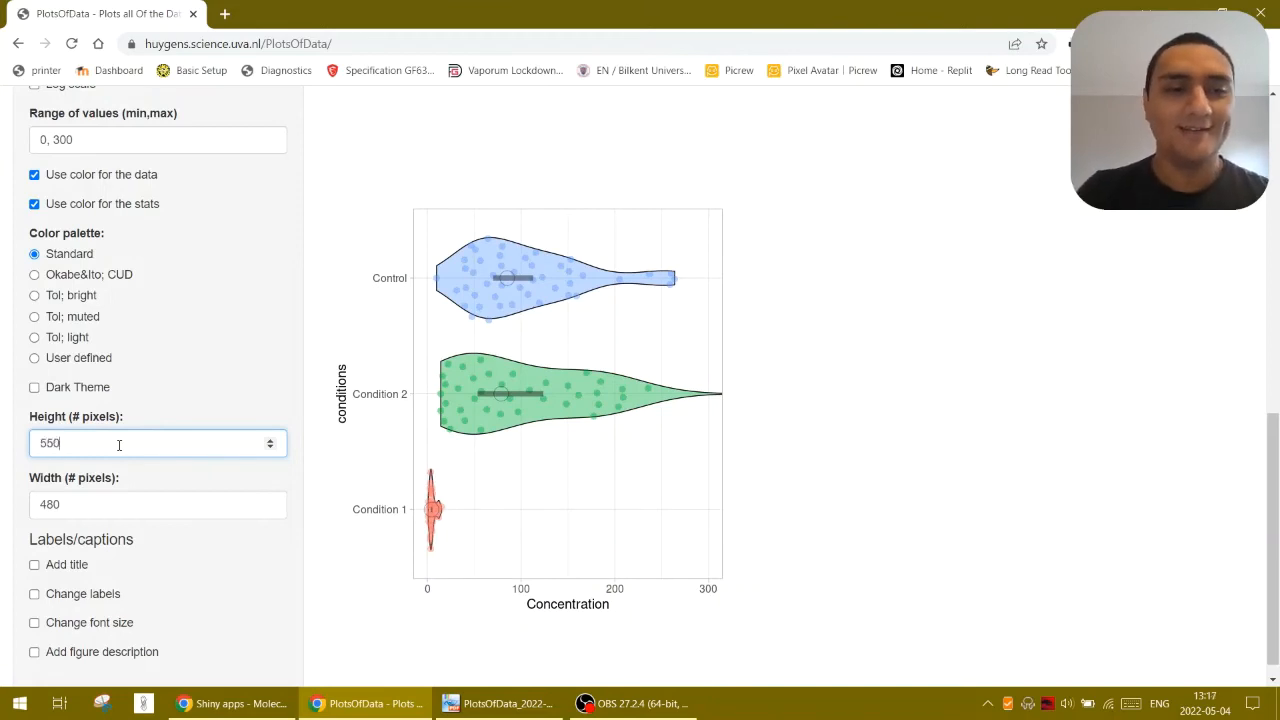
left_click(135, 508)
double_click(135, 509)
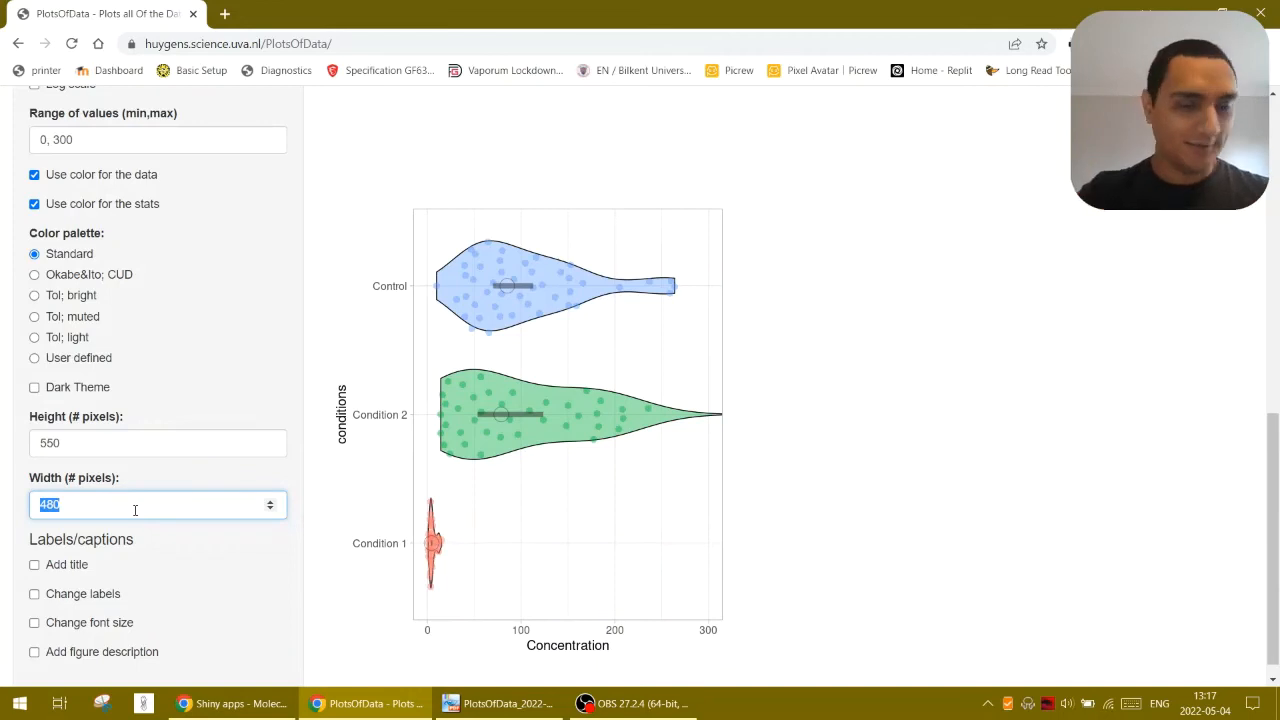
type("800")
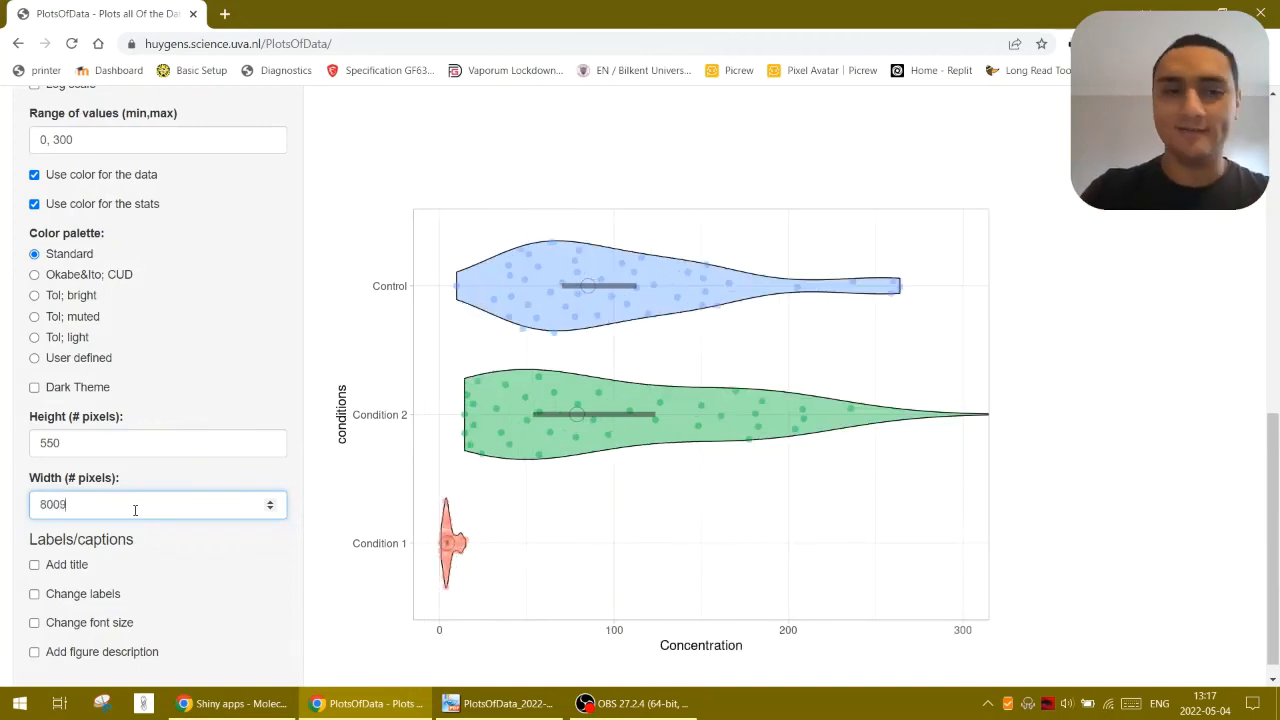
key("BackSpace")
key("BackSpace")
type("900")
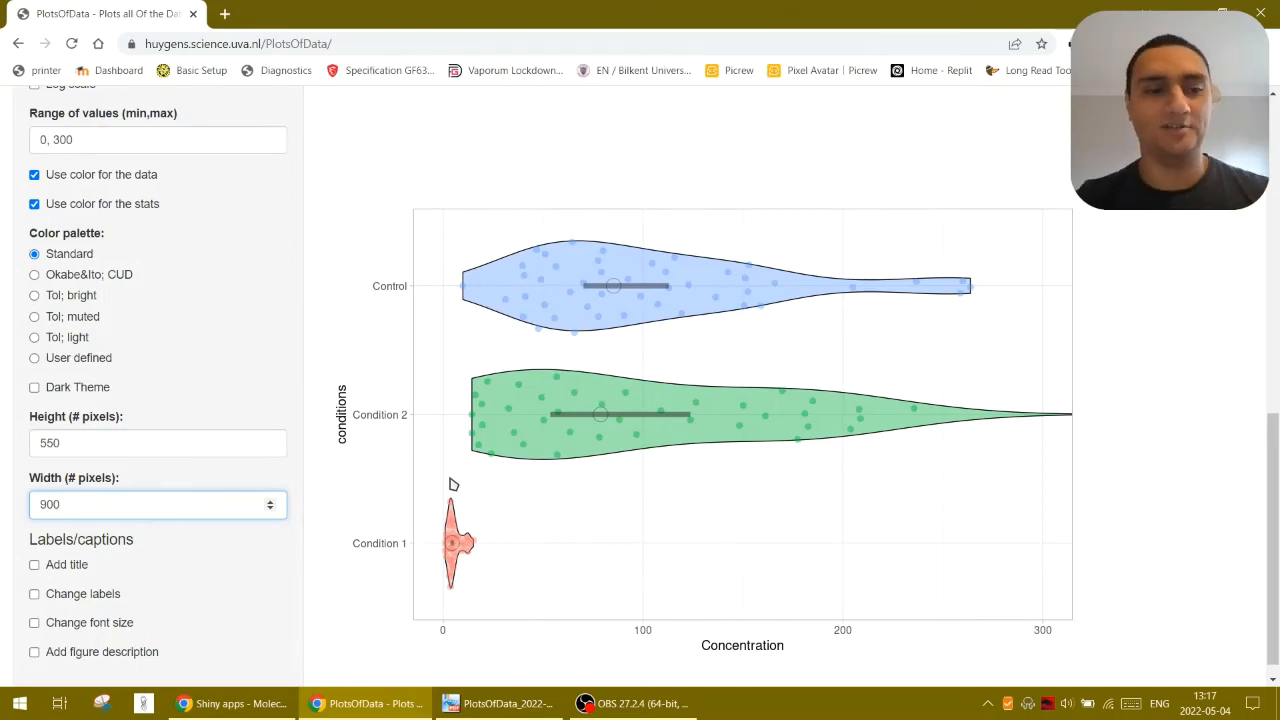
Add the title "Concentration vs. Conditions" to the plot
left_click(35, 565)
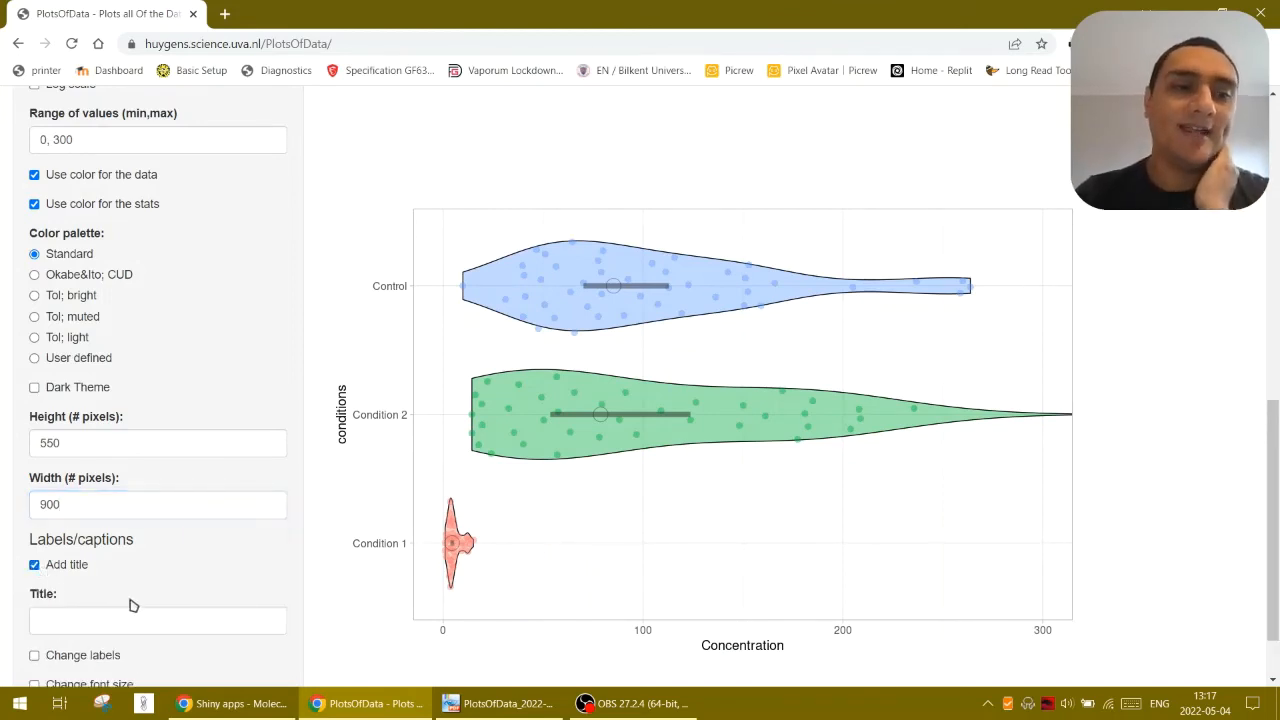
left_click(135, 620)
scroll(236, 585, "down", 1)
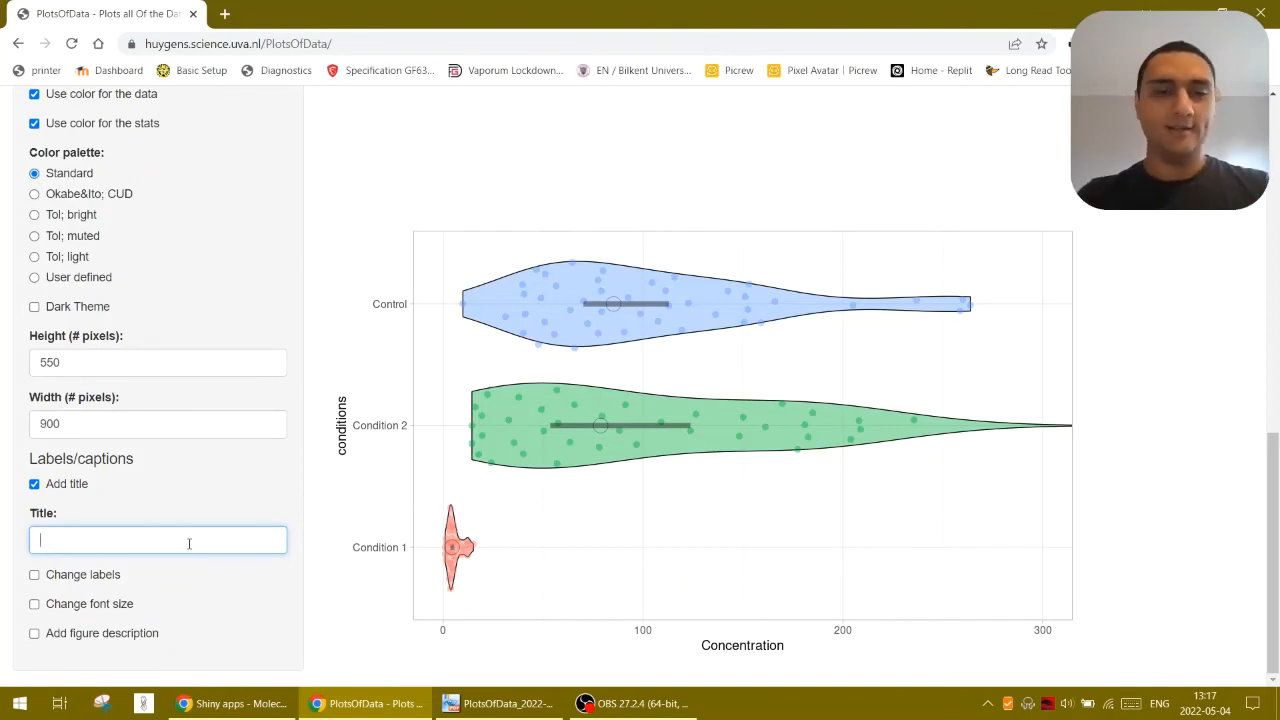
type("Concentration")
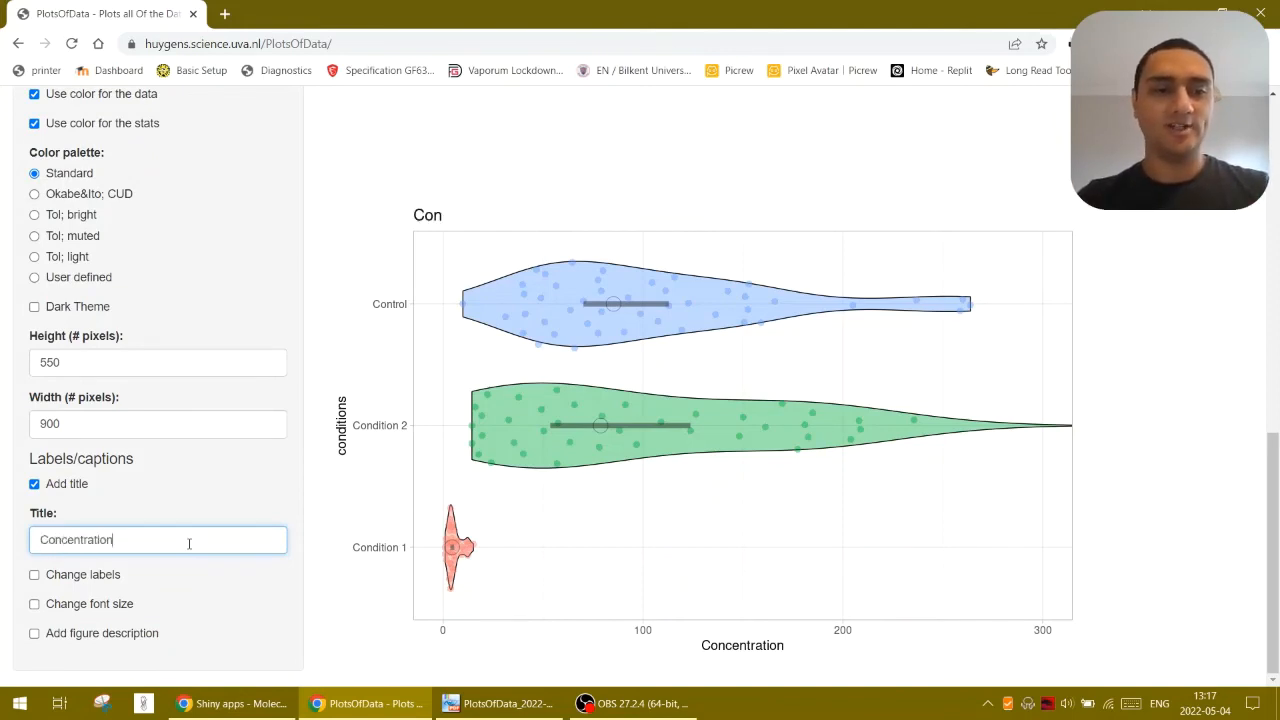
type(" vs. X")
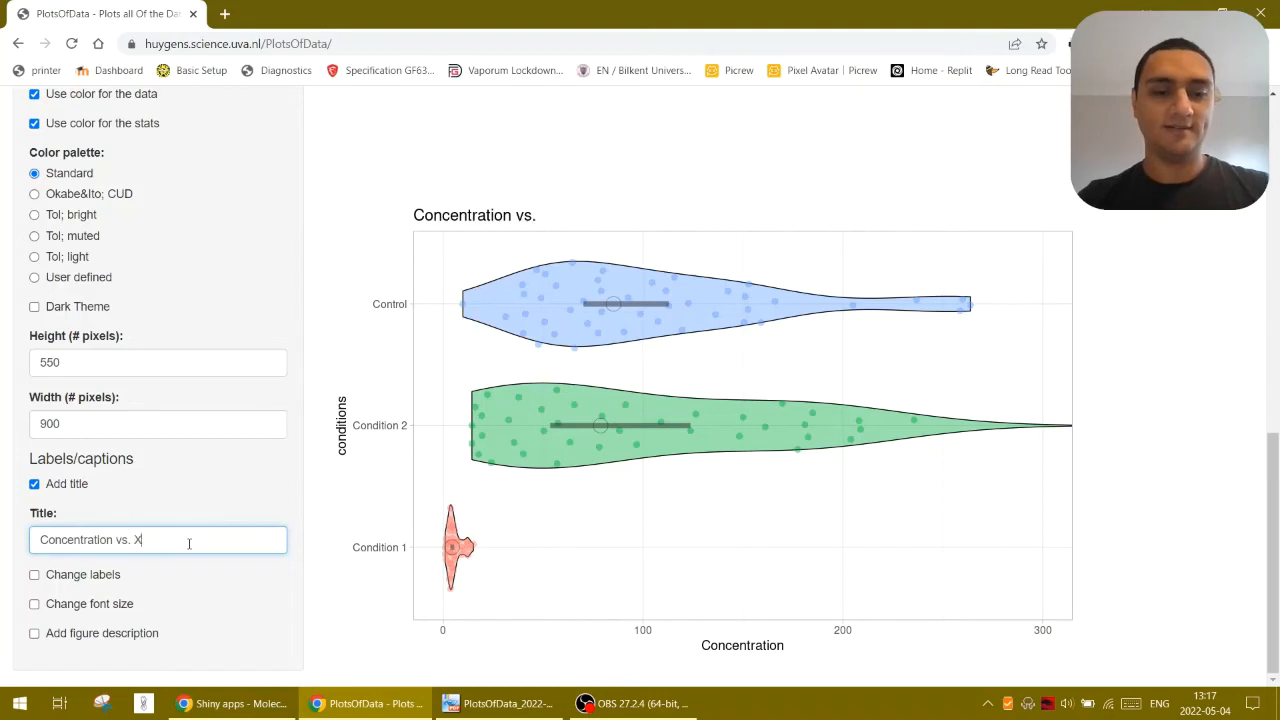
key("BackSpace")
type("Conditions")
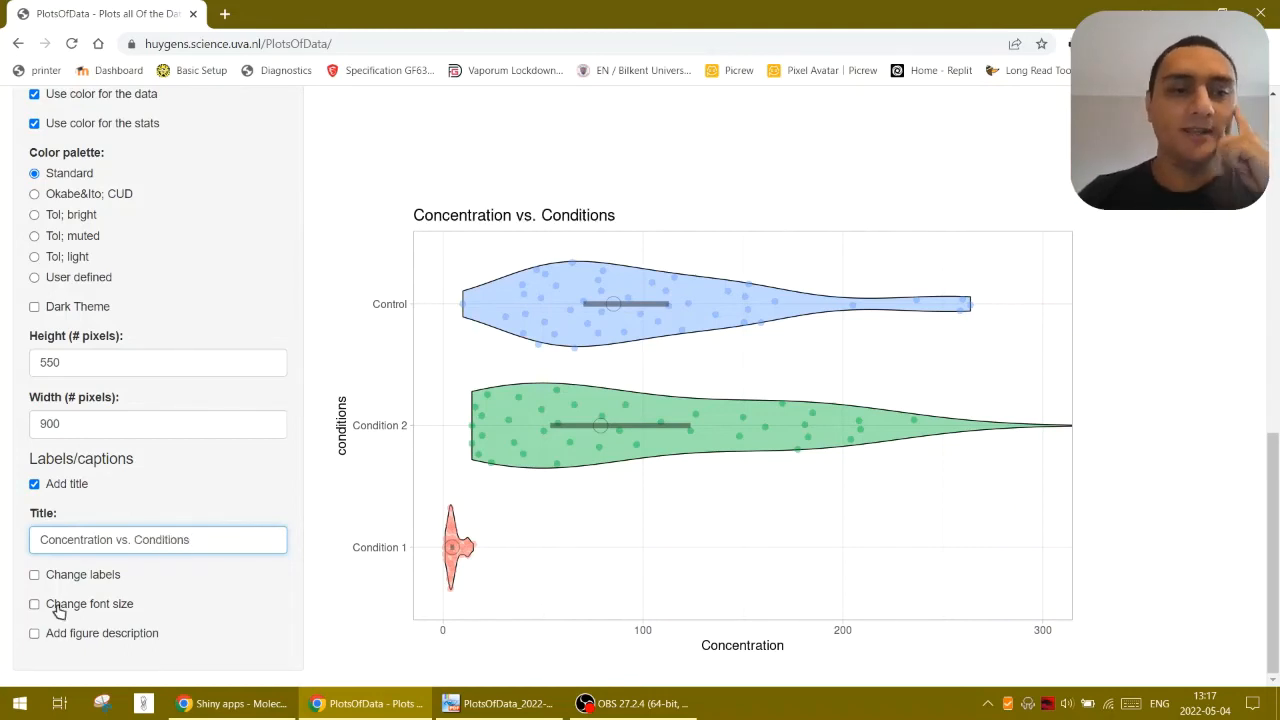
Try the options for changing the labels and the font size, turn both off, and add the figure description
left_click(85, 577)
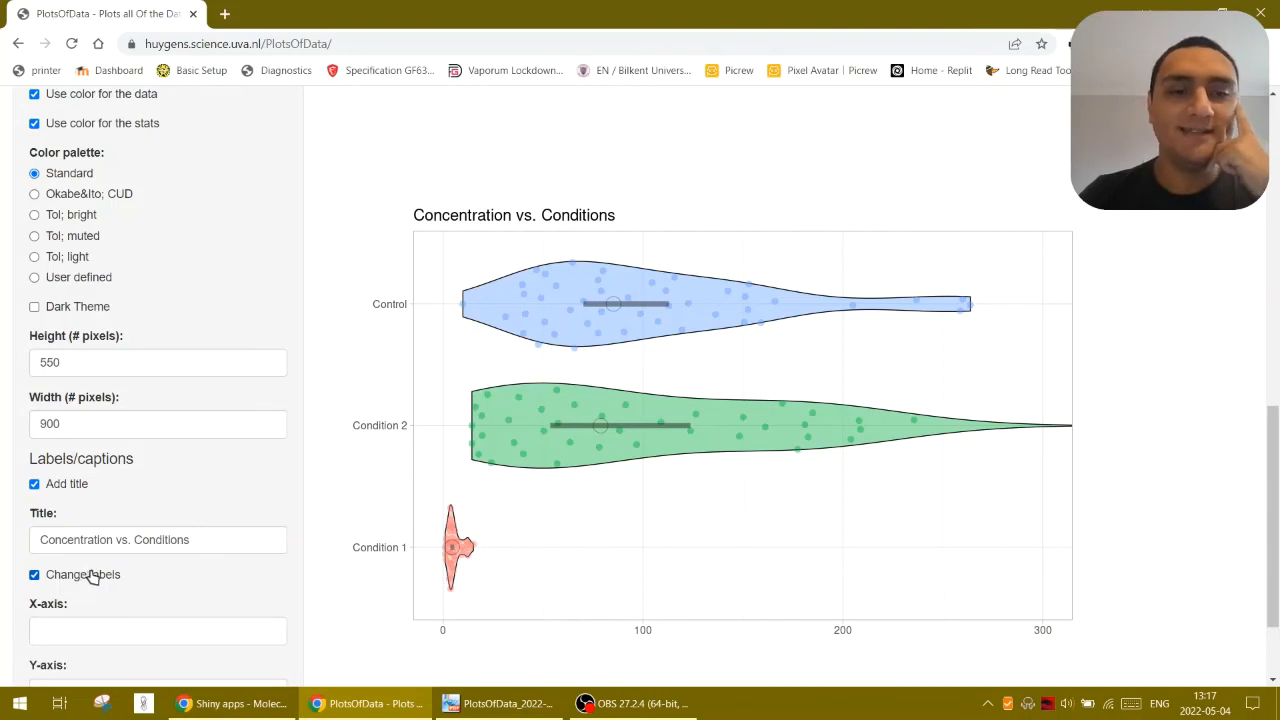
scroll(100, 583, "down", 2)
left_click(88, 457)
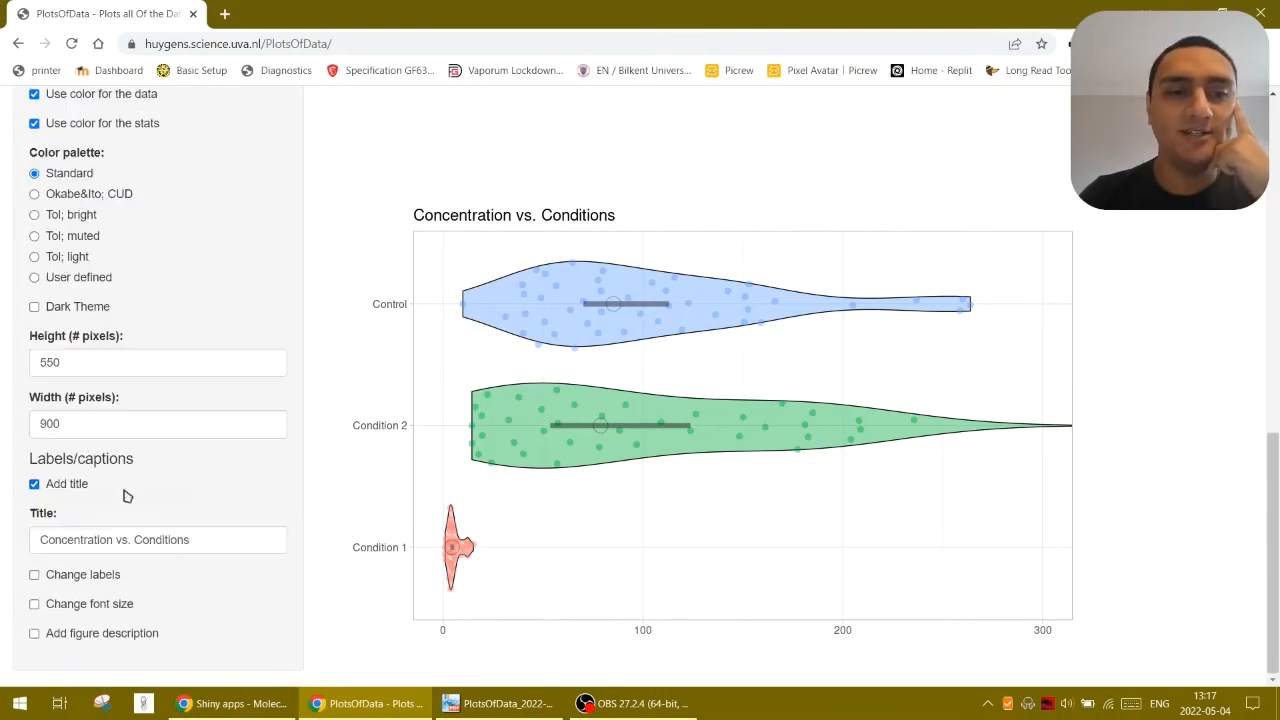
left_click(126, 607)
scroll(160, 620, "down", 2)
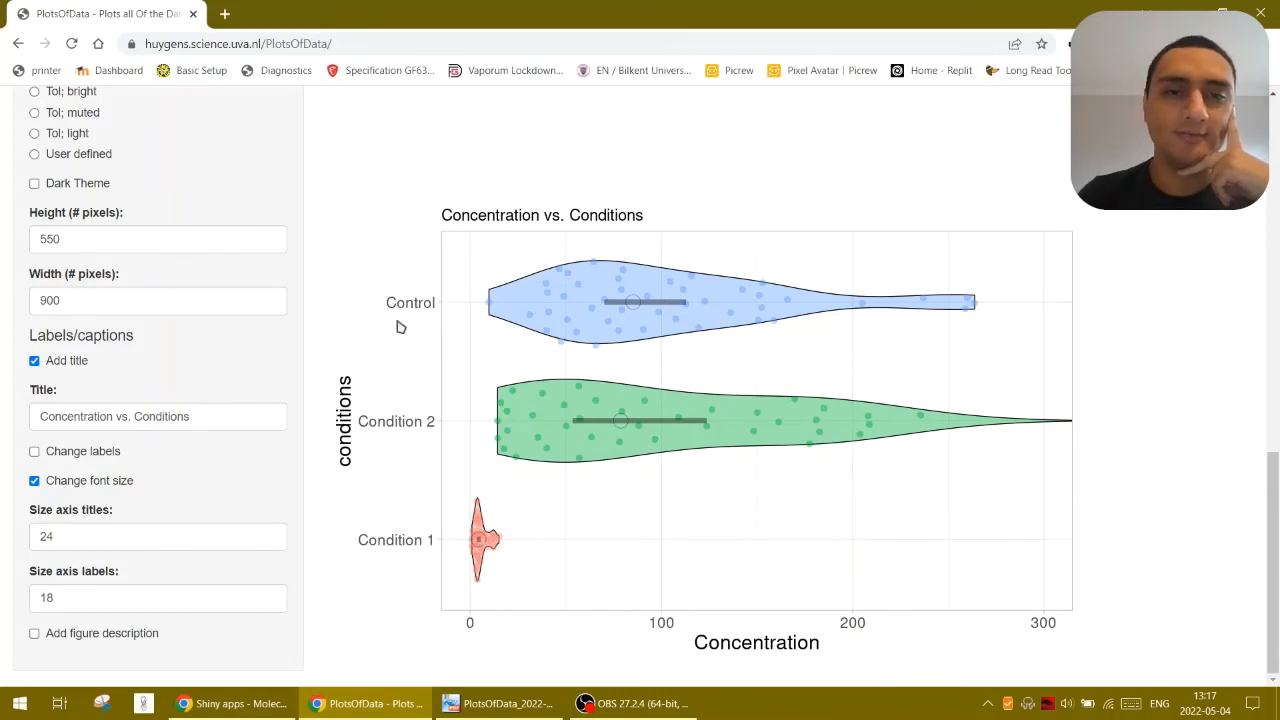
left_click(78, 483)
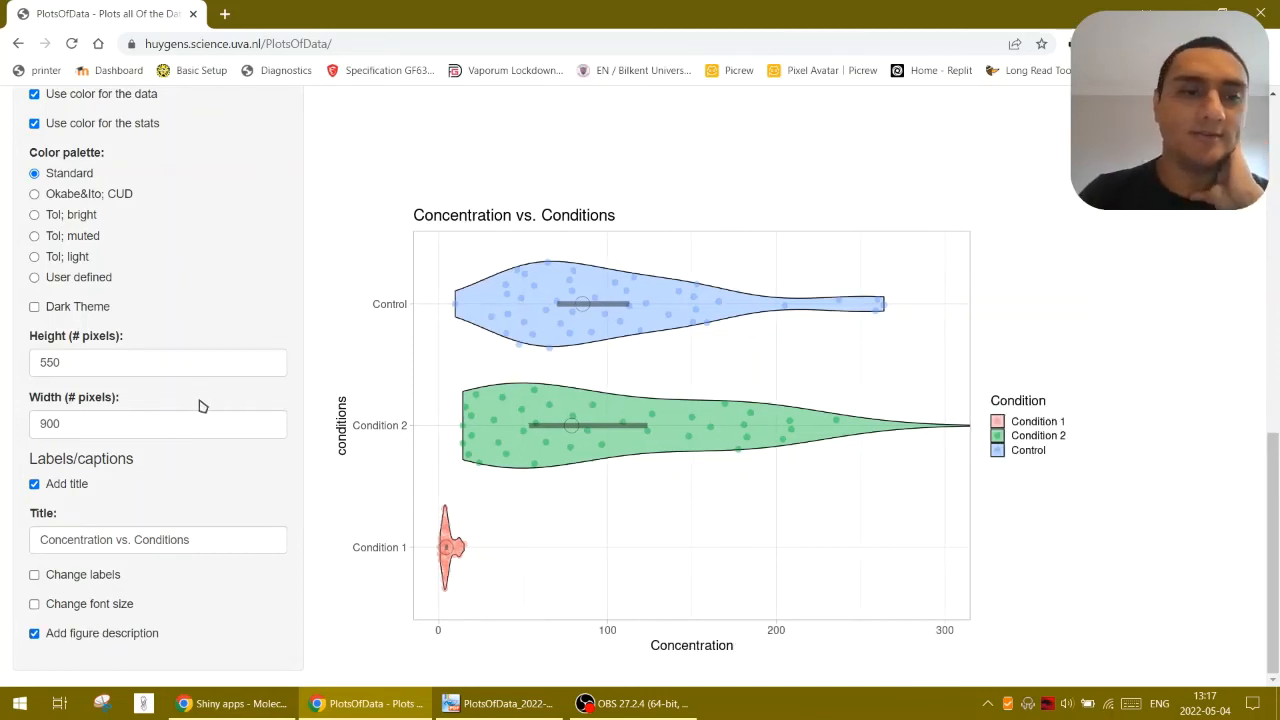
Set the plot height to 300 pixels and read the figure description of the violin plot
left_click_drag(242, 372, 24, 361)
type("300")
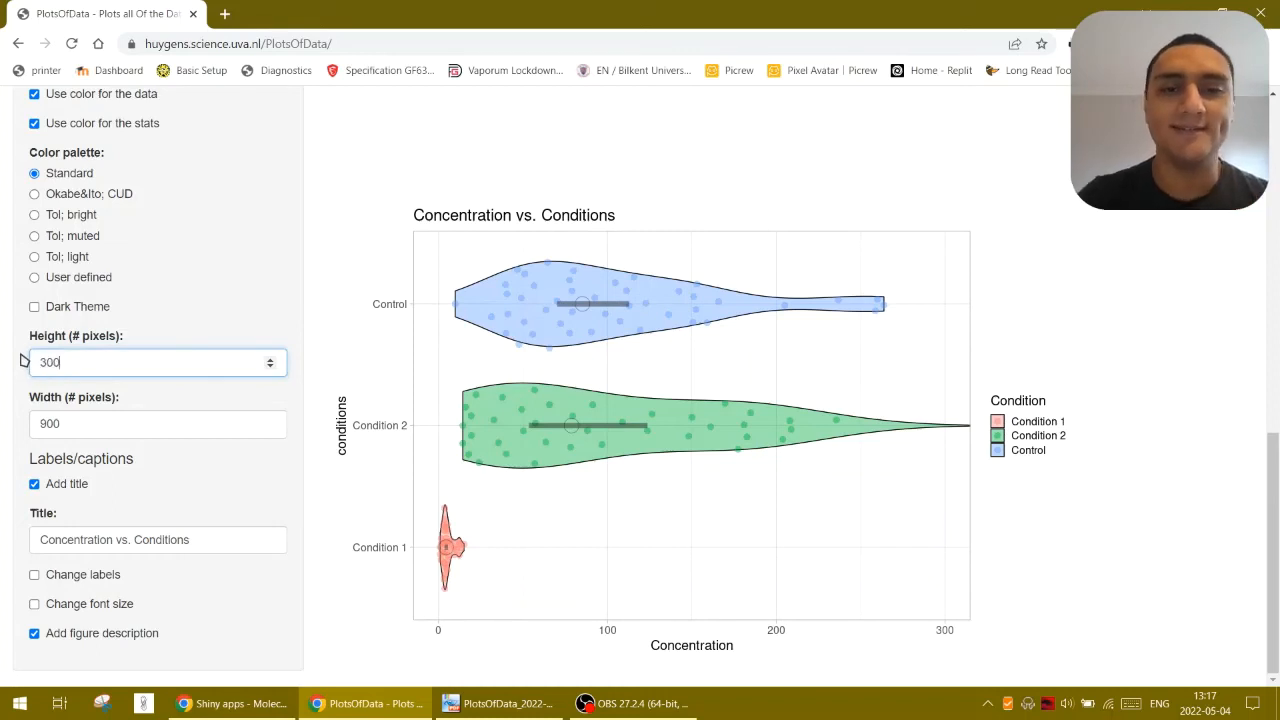
left_click_drag(399, 527, 613, 552)
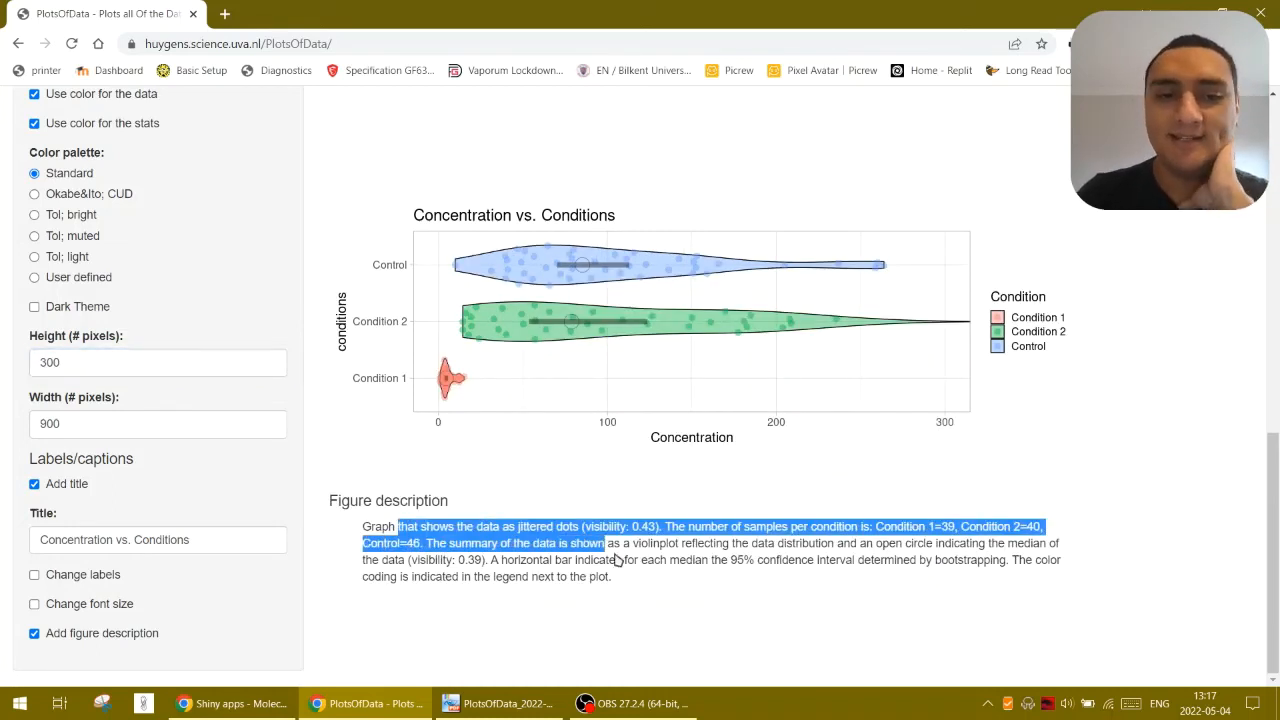
left_click(590, 569)
scroll(494, 577, "up", 3)
scroll(199, 546, "up", 6)
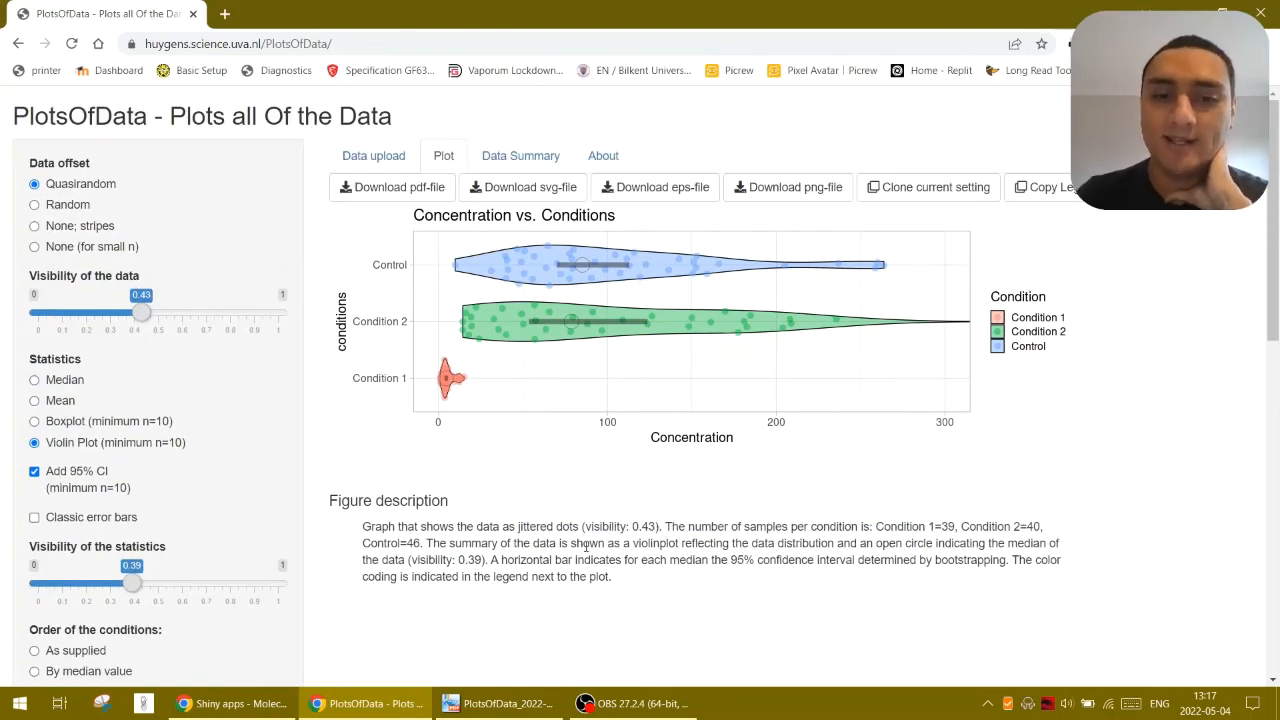
left_click_drag(623, 543, 490, 560)
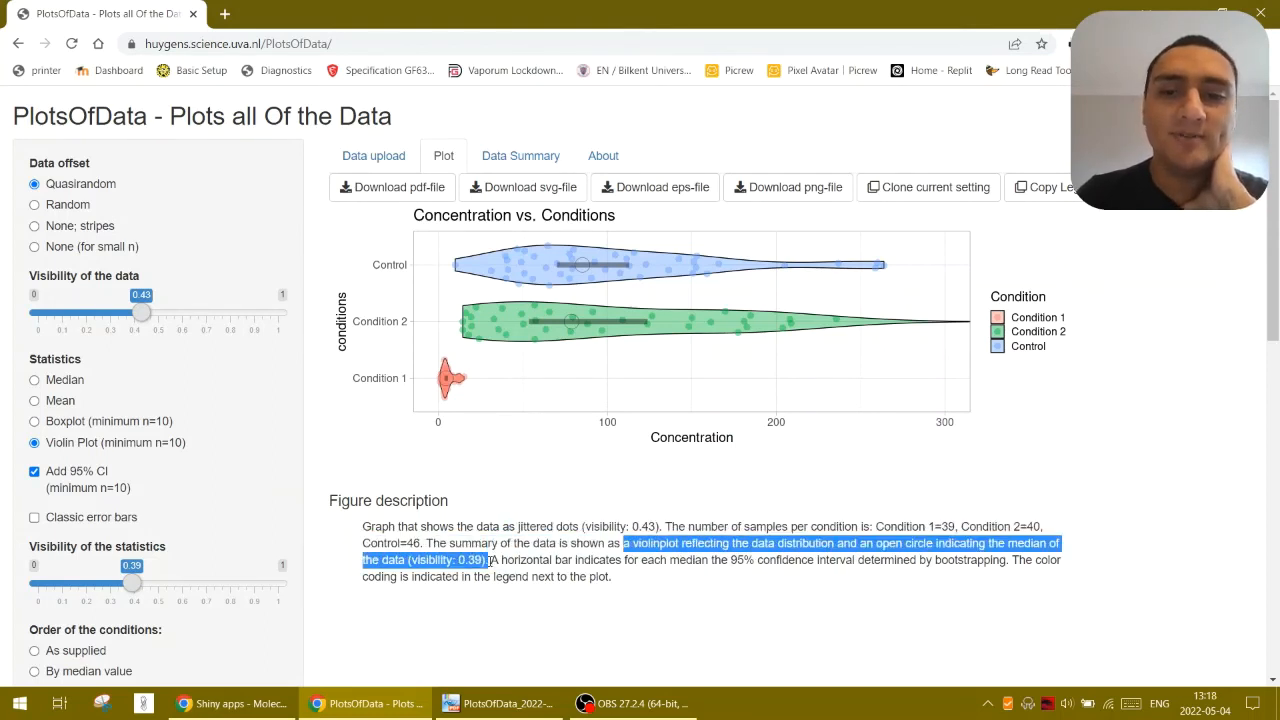
left_click(489, 583)
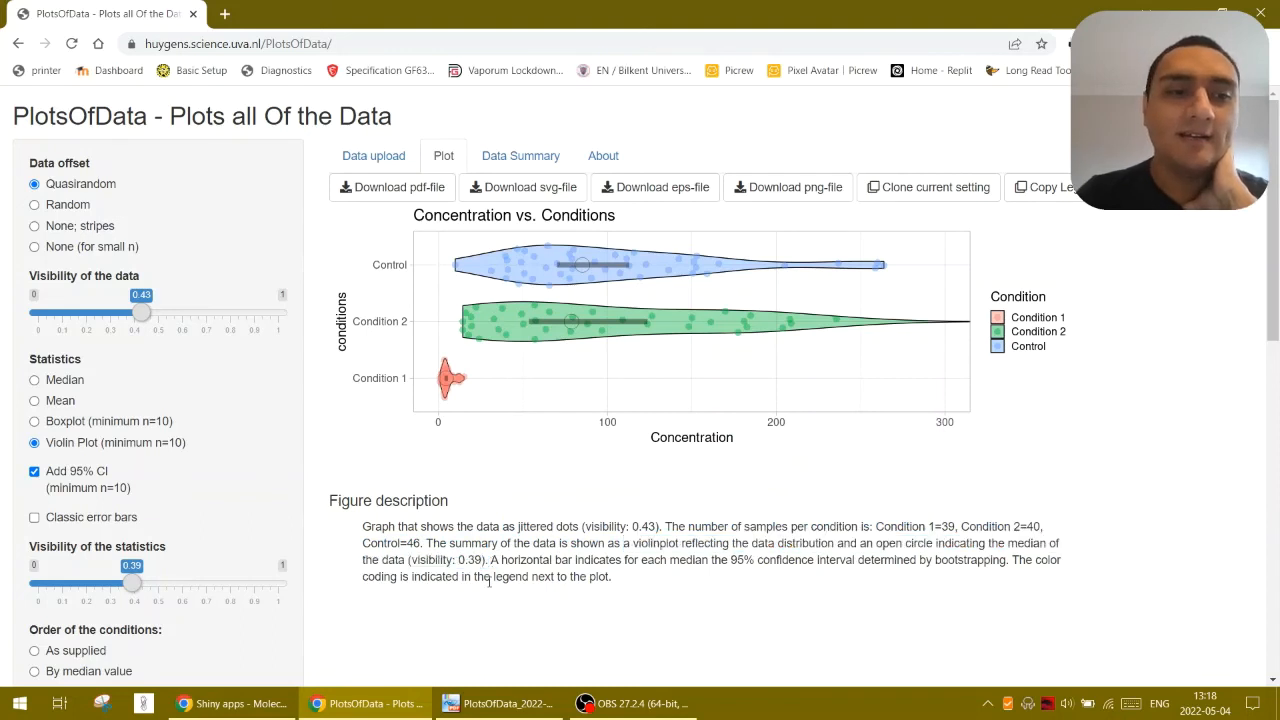
Try Boxplot as the statistics and read the figure description's text on the IQR and the confidence interval
left_click(60, 422)
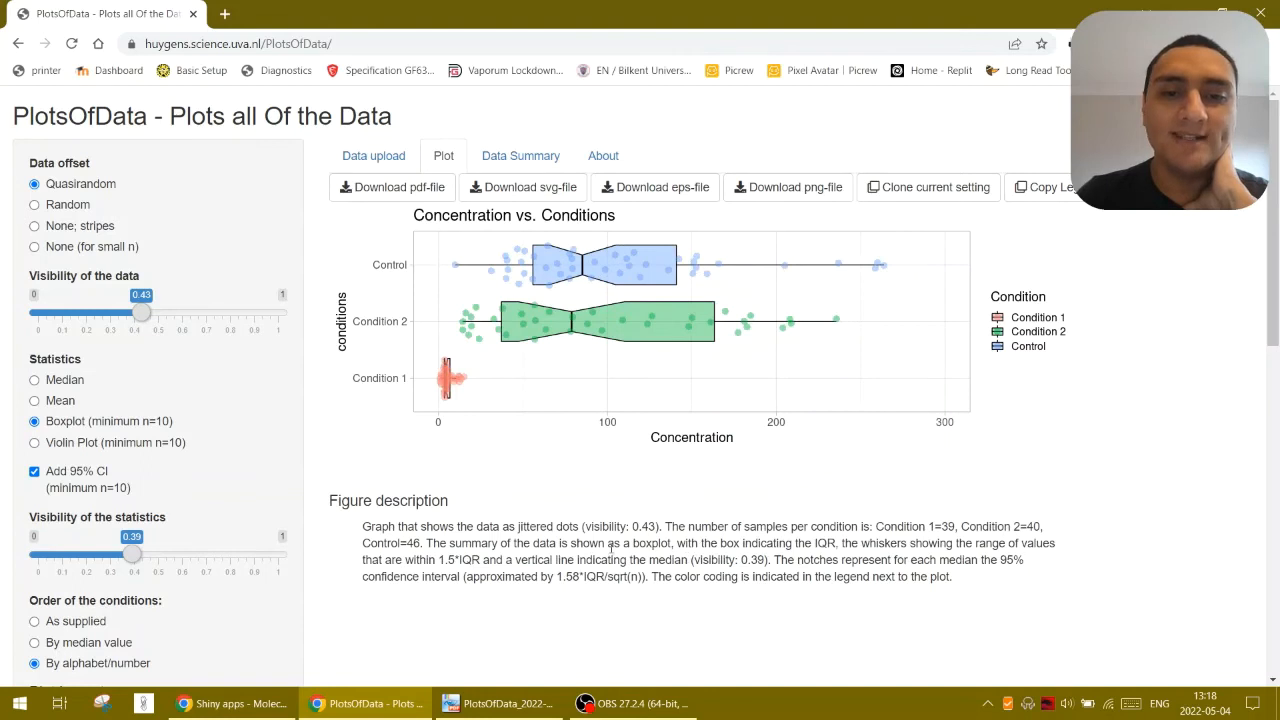
left_click_drag(610, 548, 845, 545)
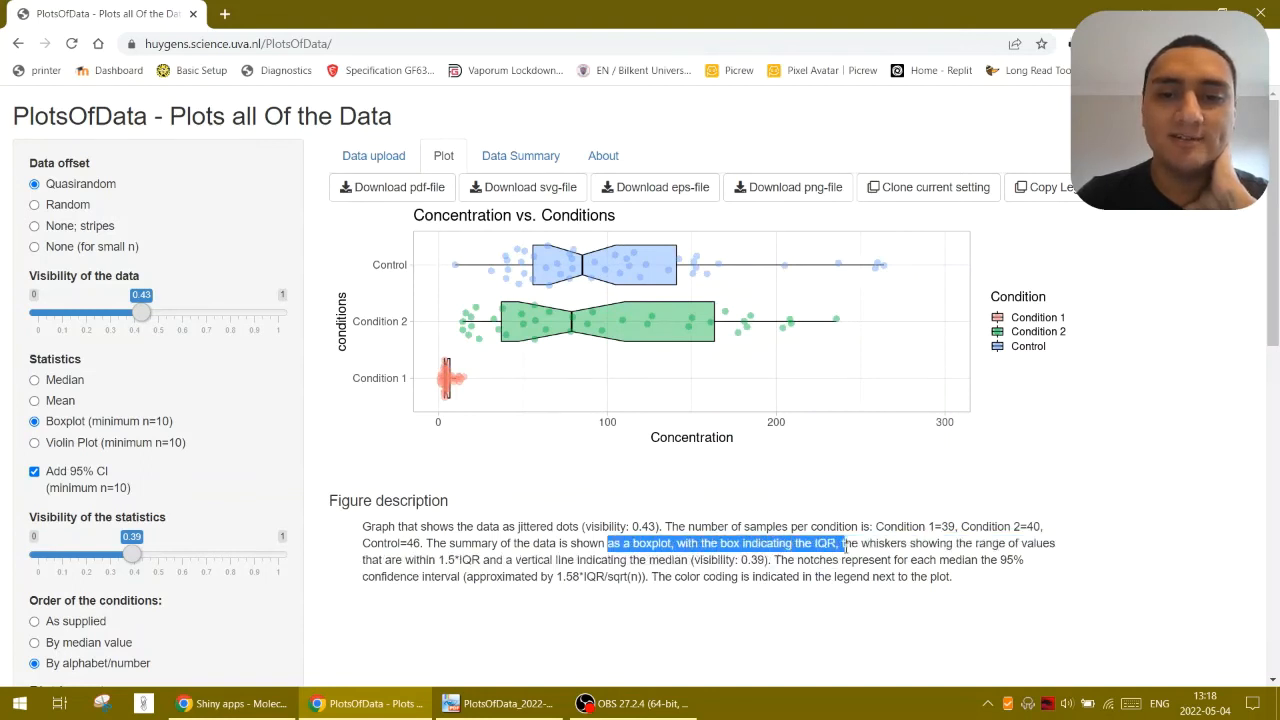
left_click(698, 560)
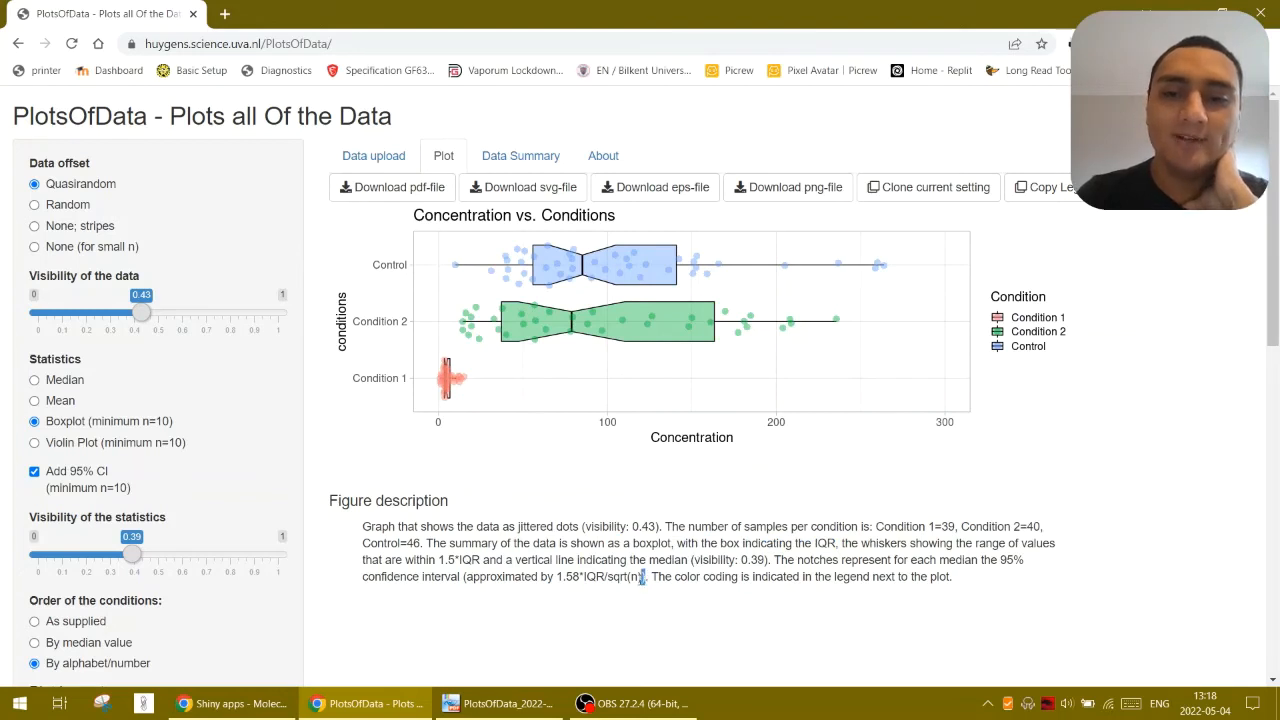
left_click_drag(642, 577, 458, 577)
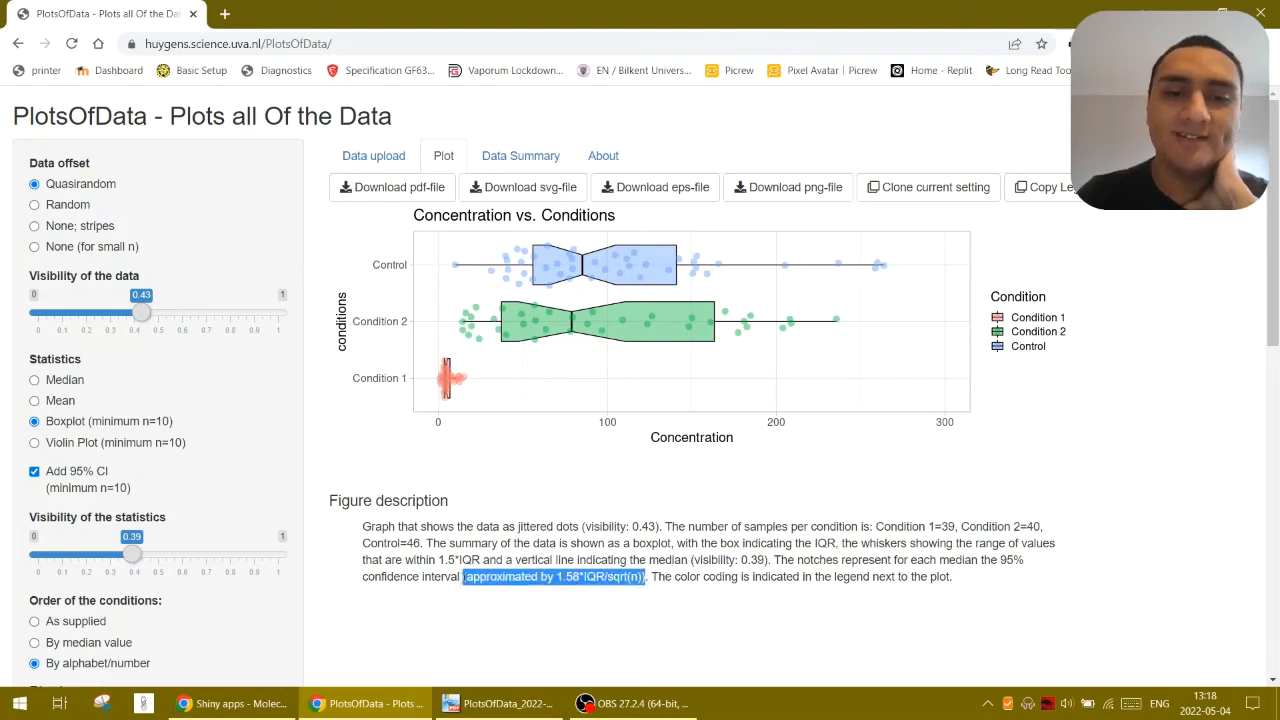
left_click(632, 578)
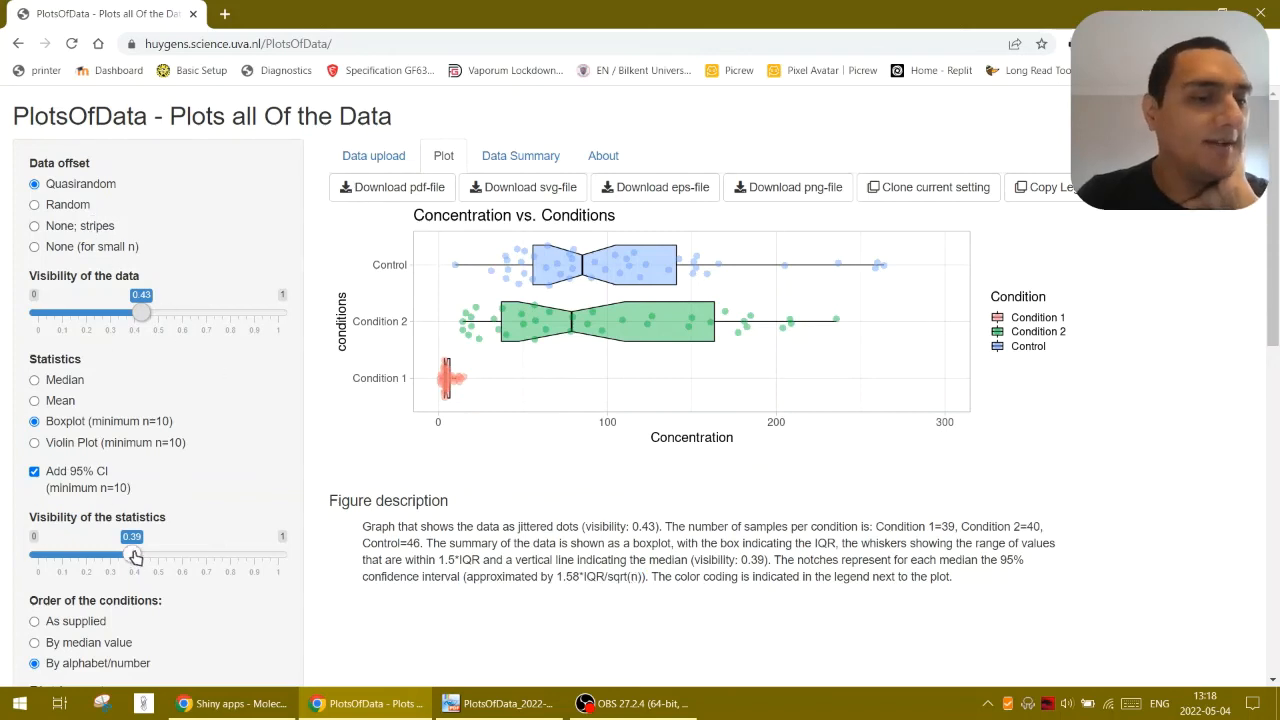
Set the visibility of the statistics to 0.7 and the visibility of the data to 0.19
left_click_drag(138, 562, 206, 556)
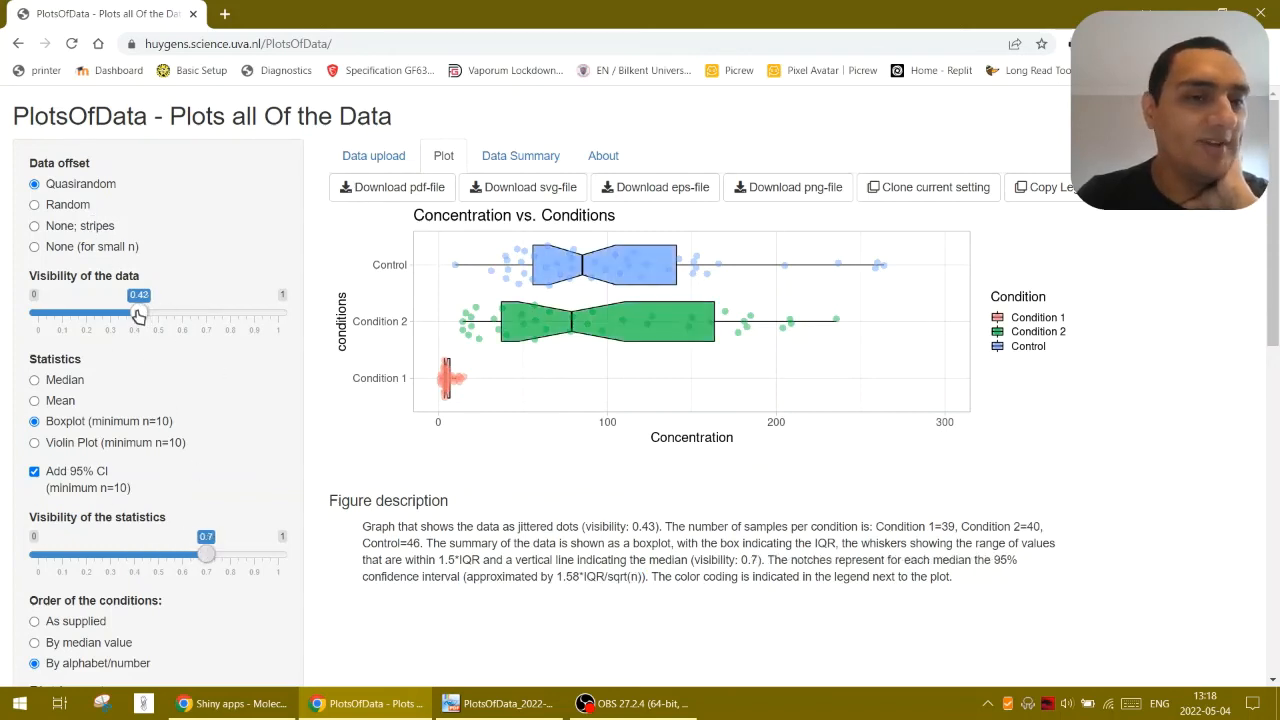
left_click_drag(141, 314, 90, 318)
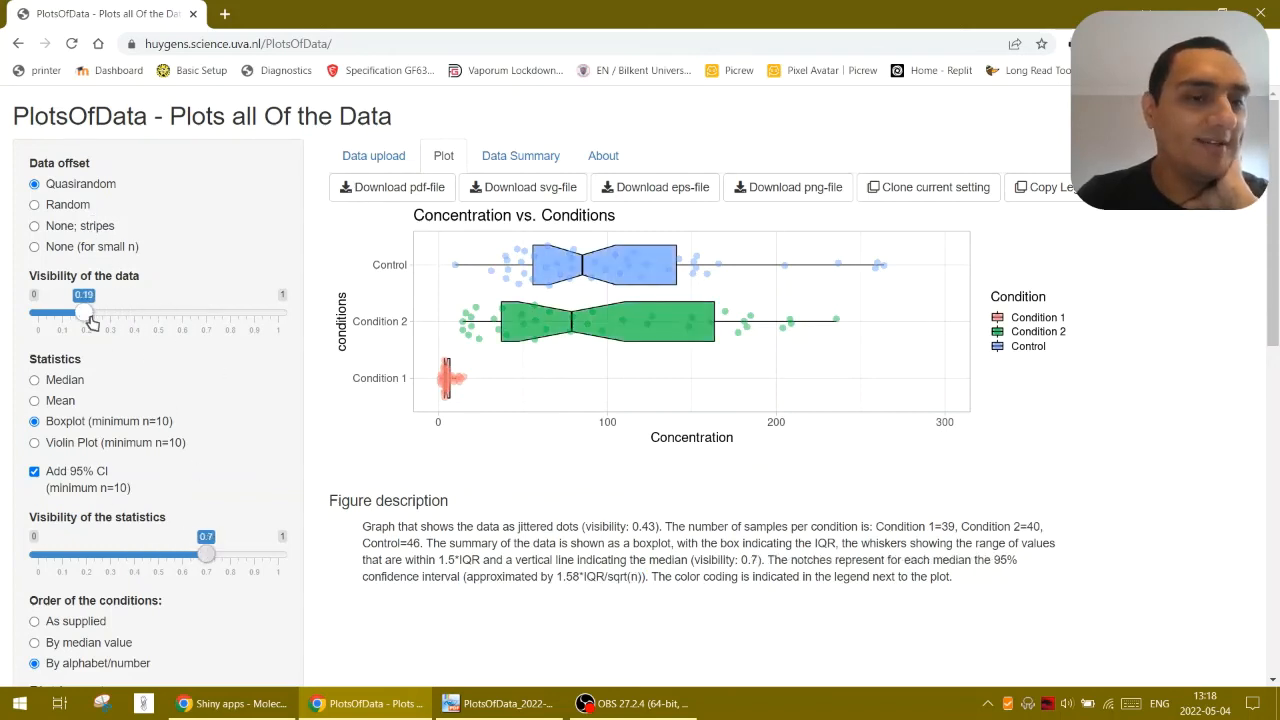
Try ordering the conditions by median value, settle on As supplied, and change the statistics to Mean
left_click(88, 625)
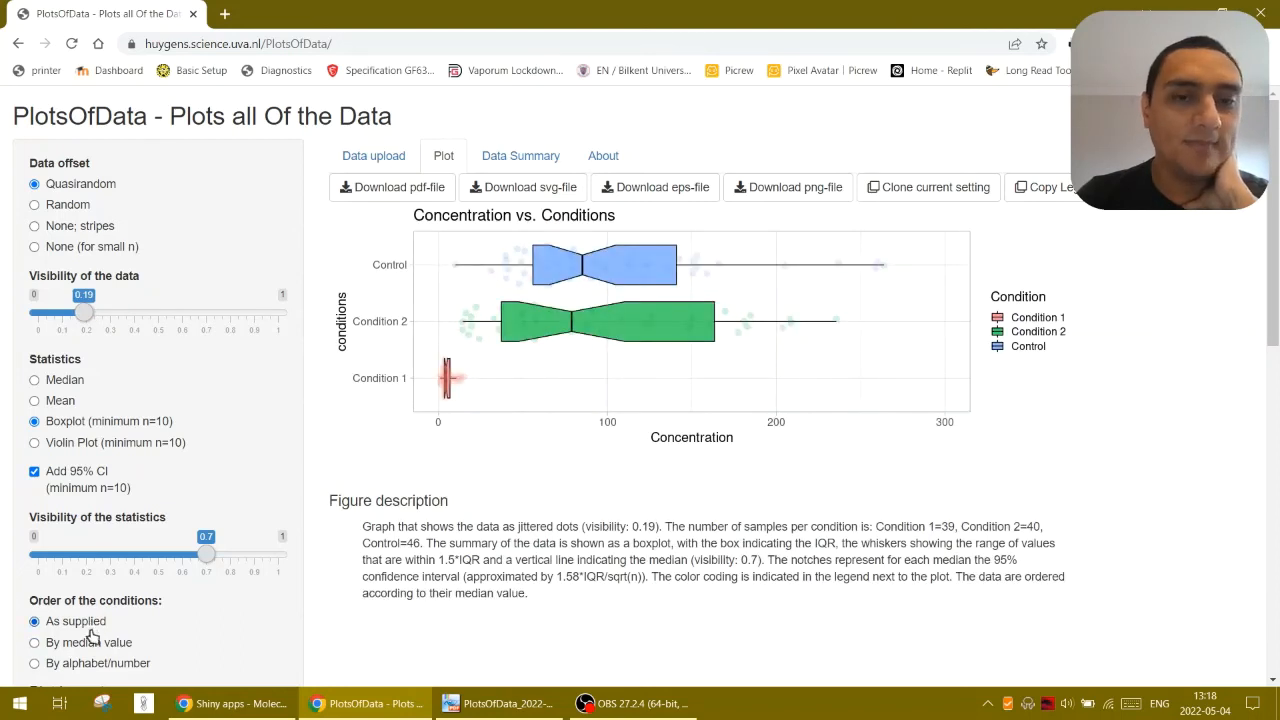
left_click(64, 404)
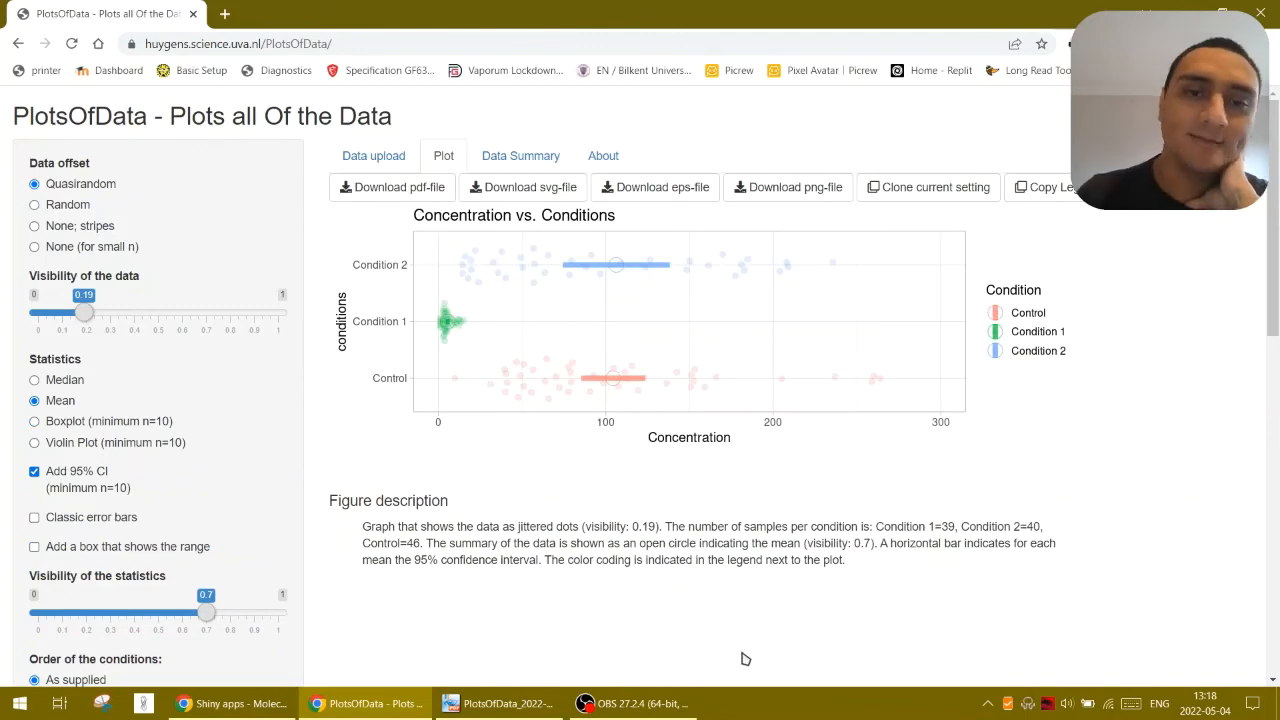
scroll(743, 660, "down", 10)
scroll(714, 650, "up", 10)
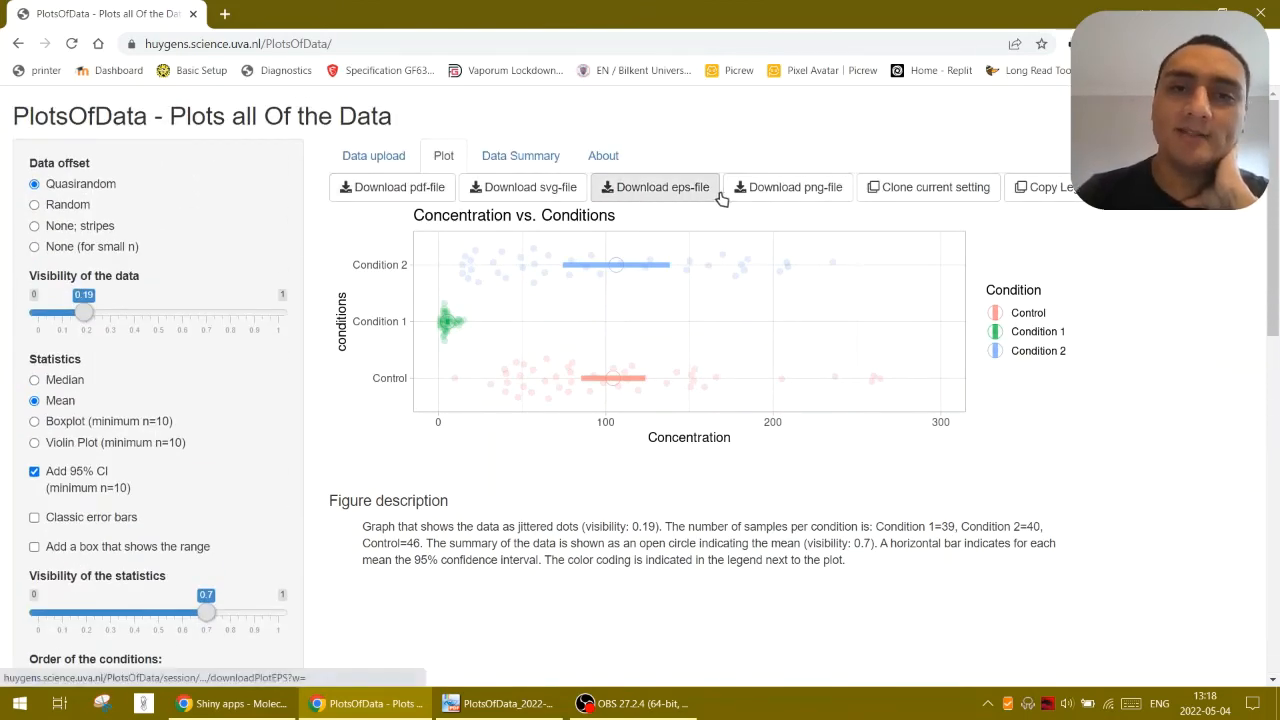
Include all available statistics in the data summary table and set its precision to 4 digits
left_click(519, 162)
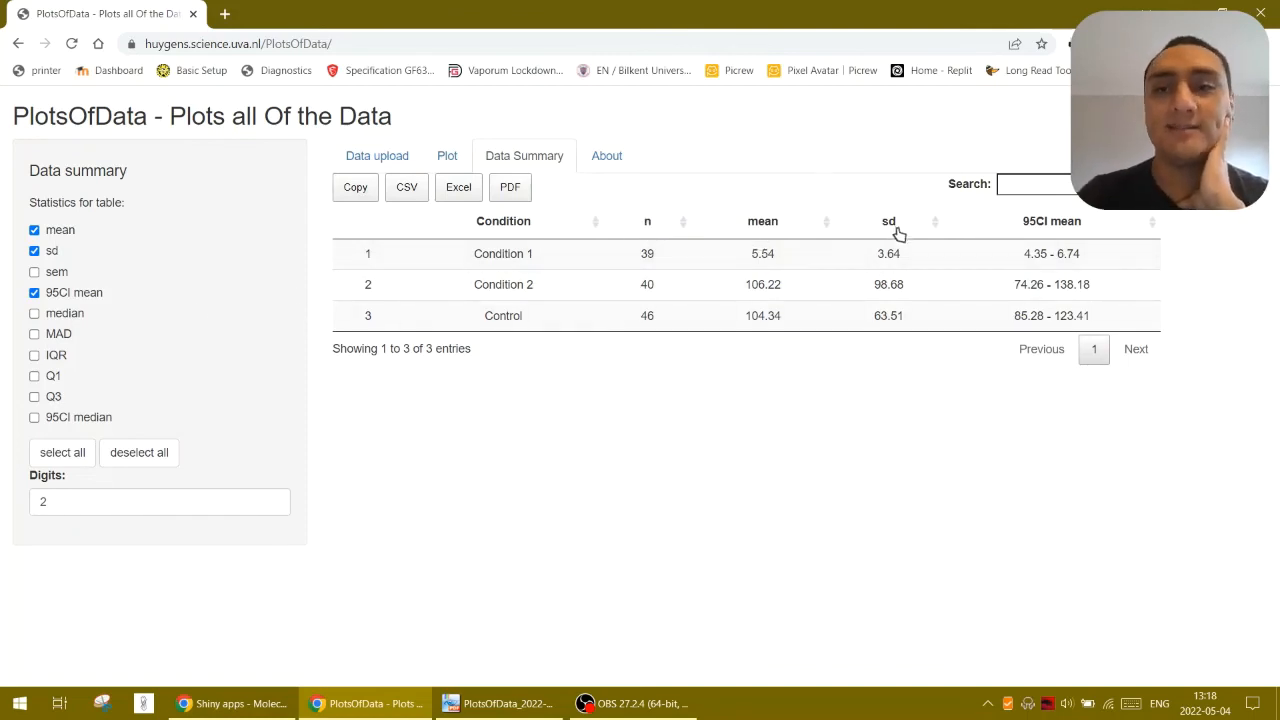
left_click(50, 454)
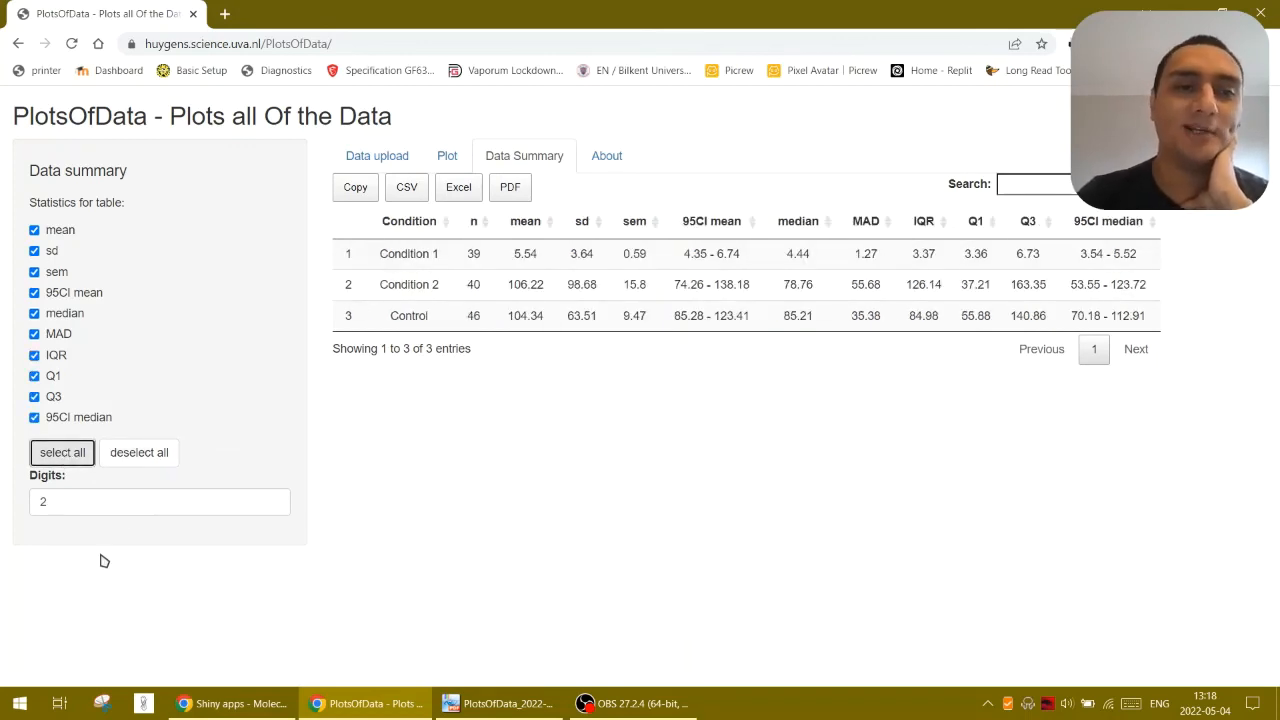
left_click(98, 503)
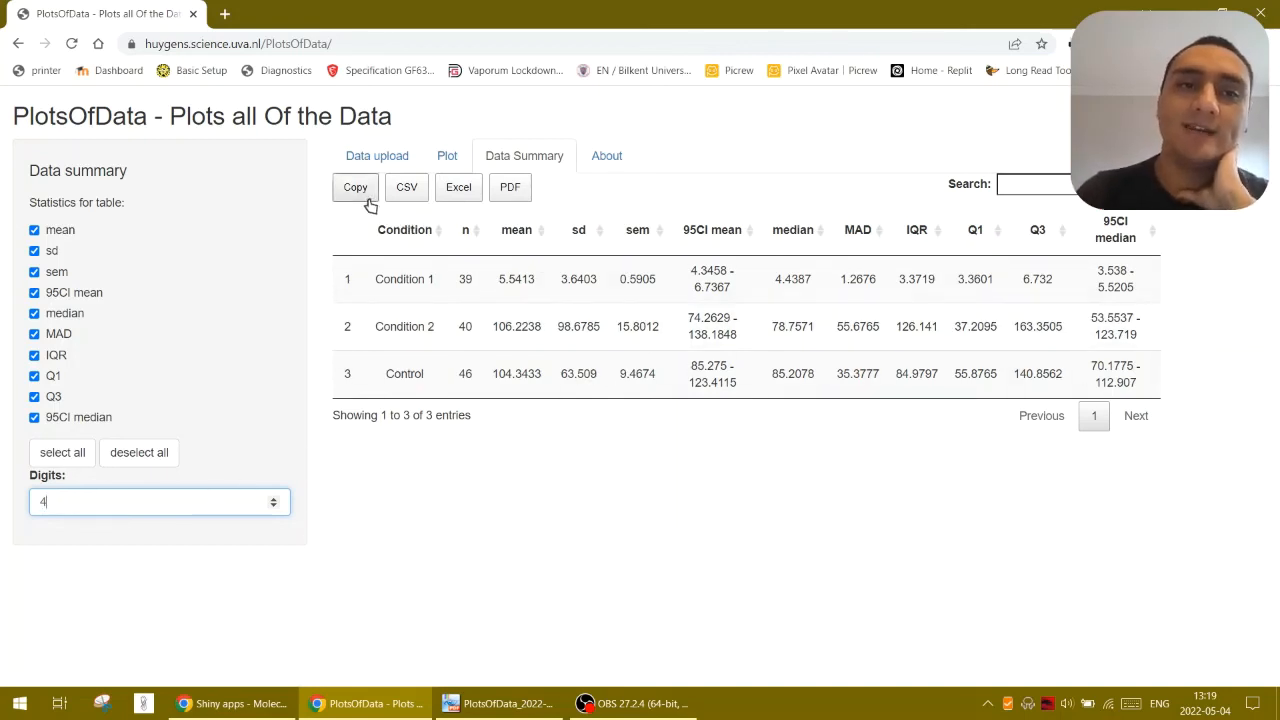
Export the data summary table as an Excel file, open it in Excel and enable editing
left_click(457, 192)
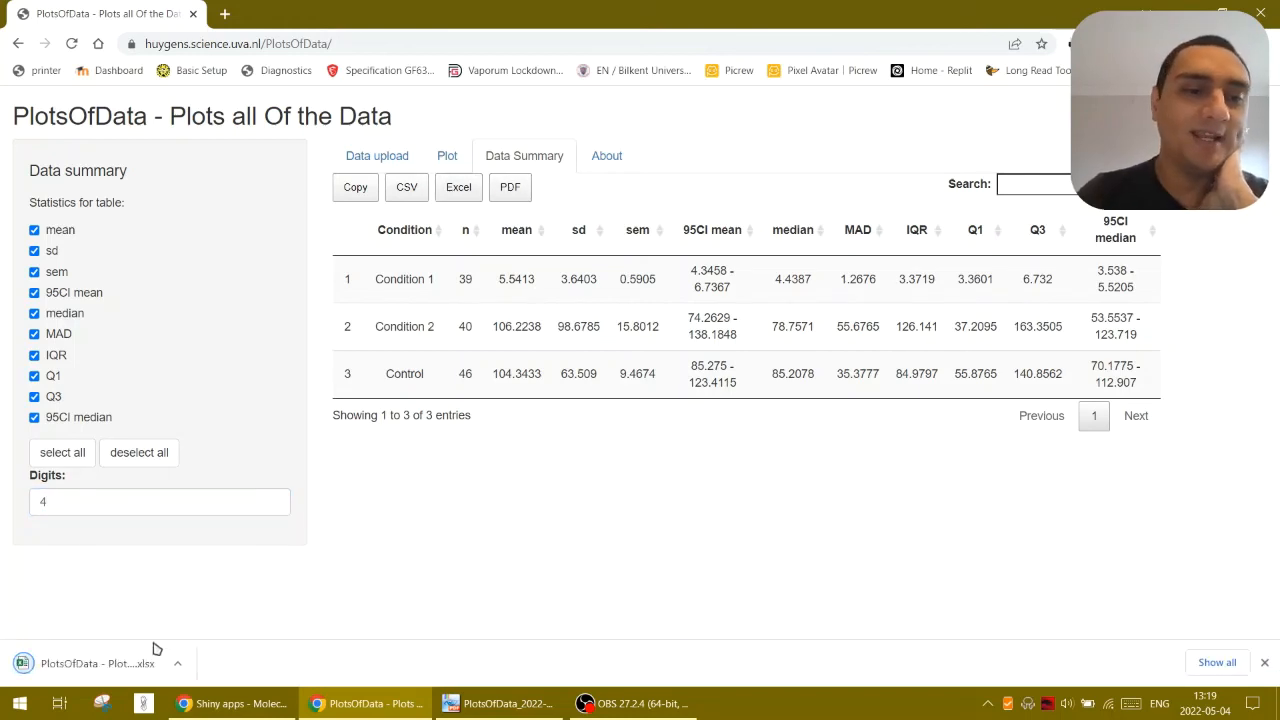
left_click(90, 663)
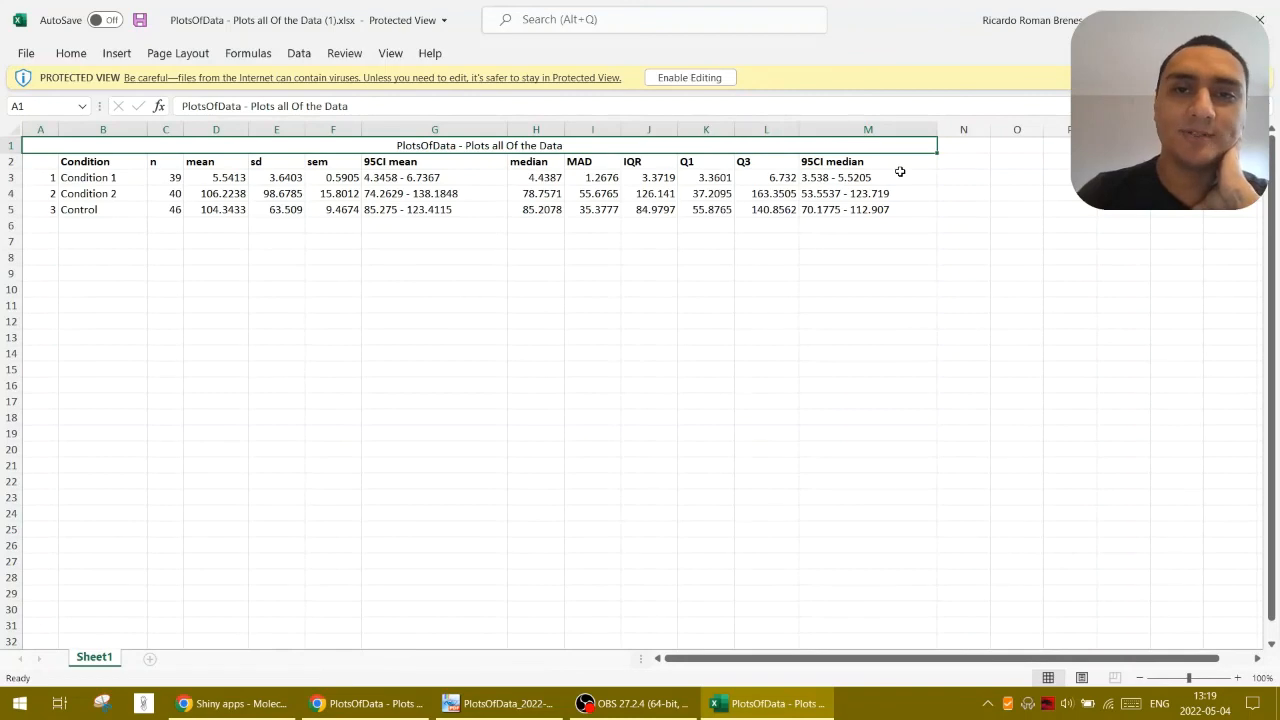
left_click(612, 181)
left_click(694, 80)
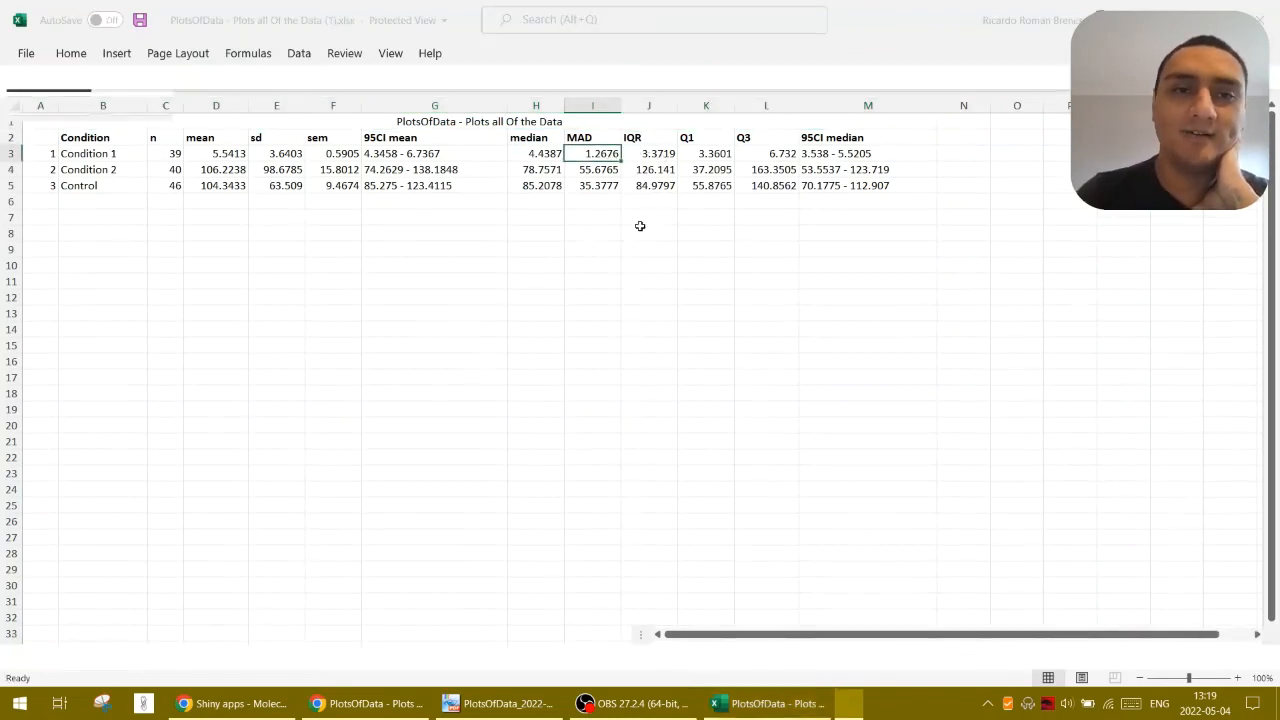
Format the median, MAD, IQR, Q1 and Q3 values in H3:L5 with the Scientific number format
left_click(494, 241)
left_click_drag(520, 241, 745, 267)
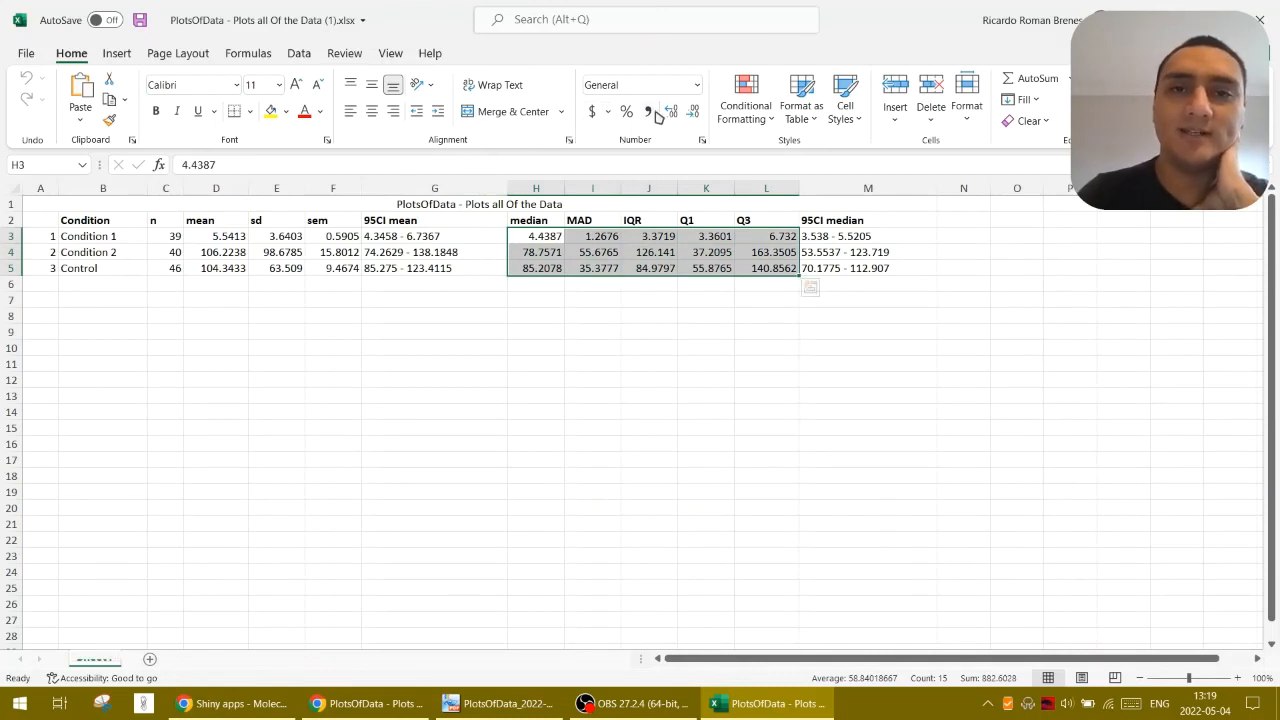
left_click(696, 86)
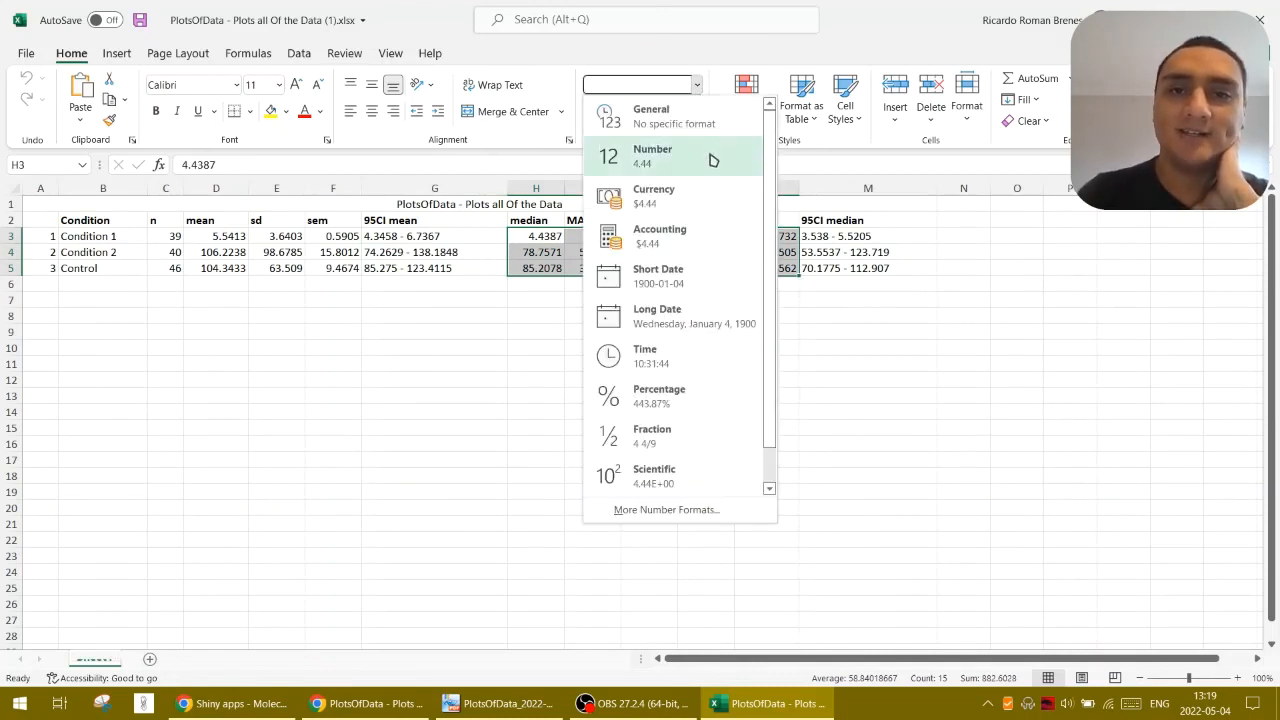
scroll(709, 395, "down", 1)
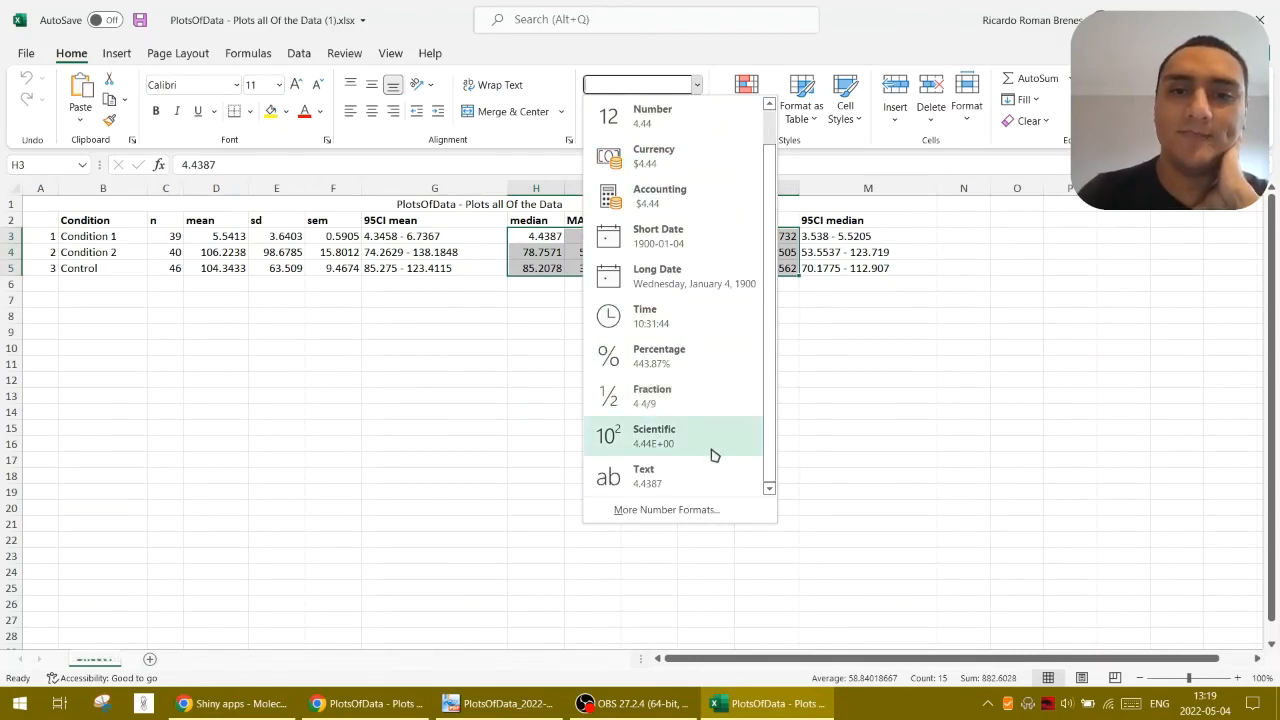
left_click(713, 437)
left_click(766, 396)
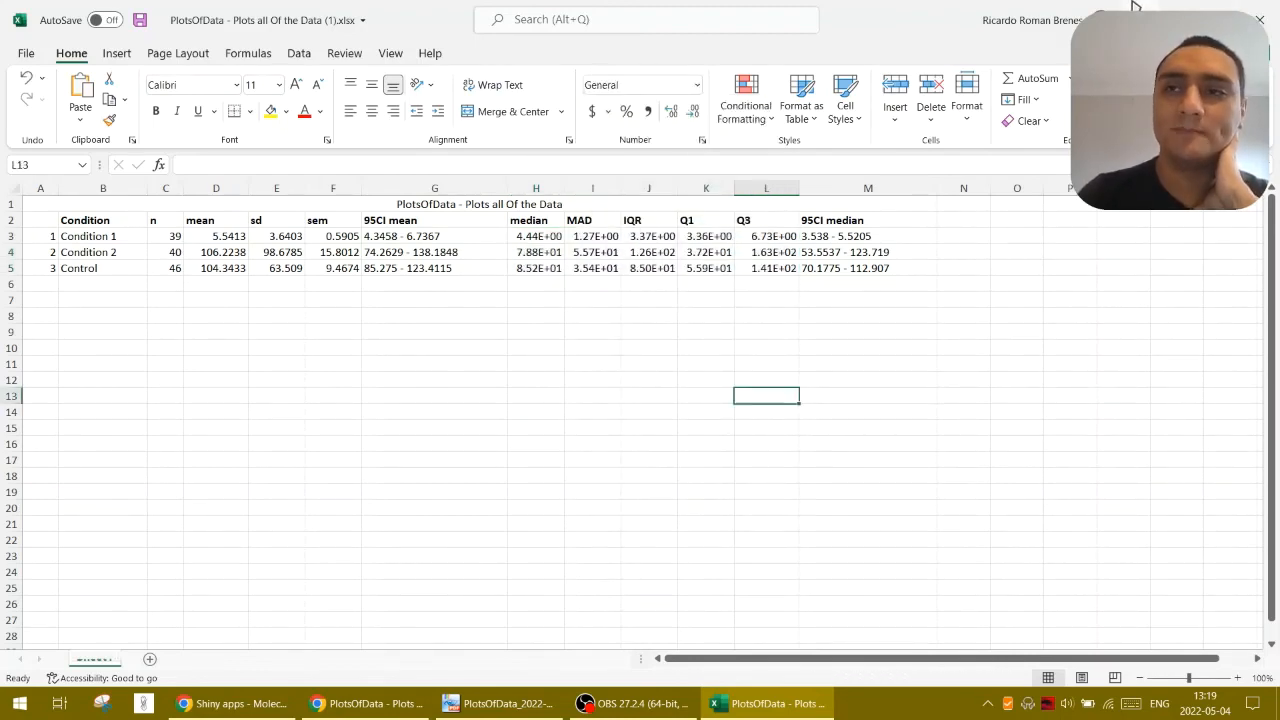
Switch back to PlotsOfData in the browser and look through its About page, including the source, background info and defaults
key("alt+Tab")
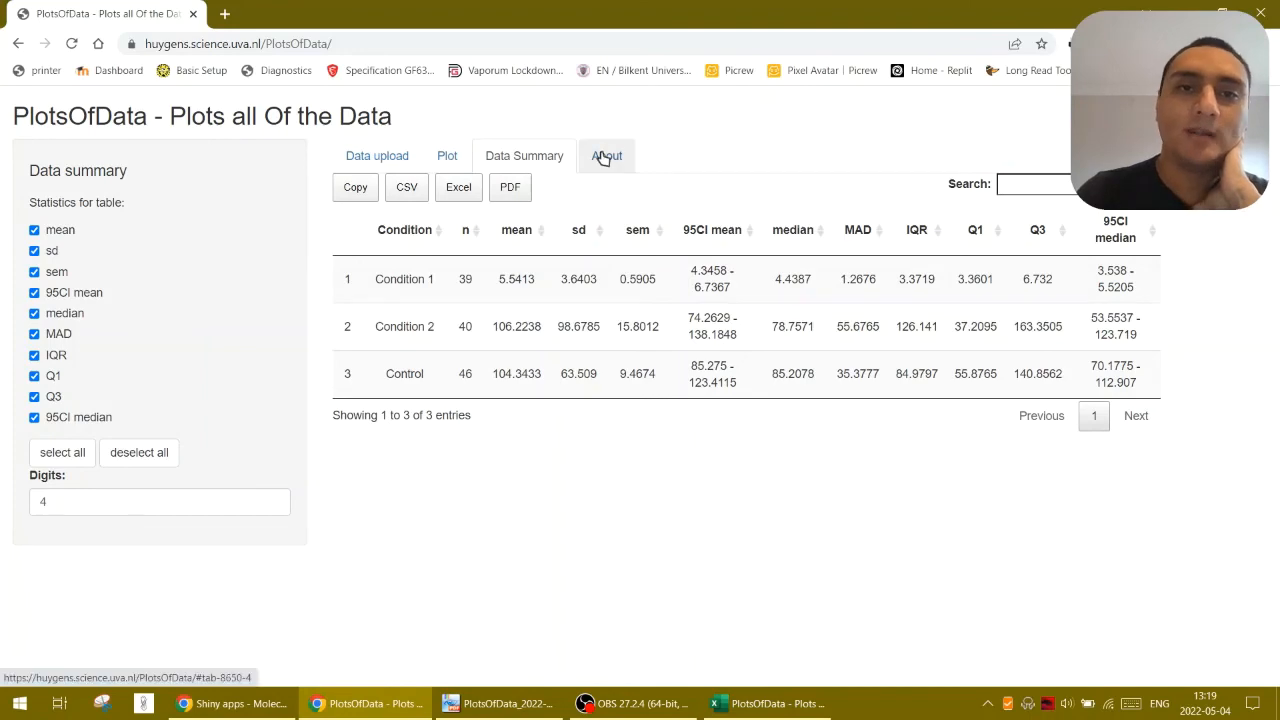
left_click(605, 156)
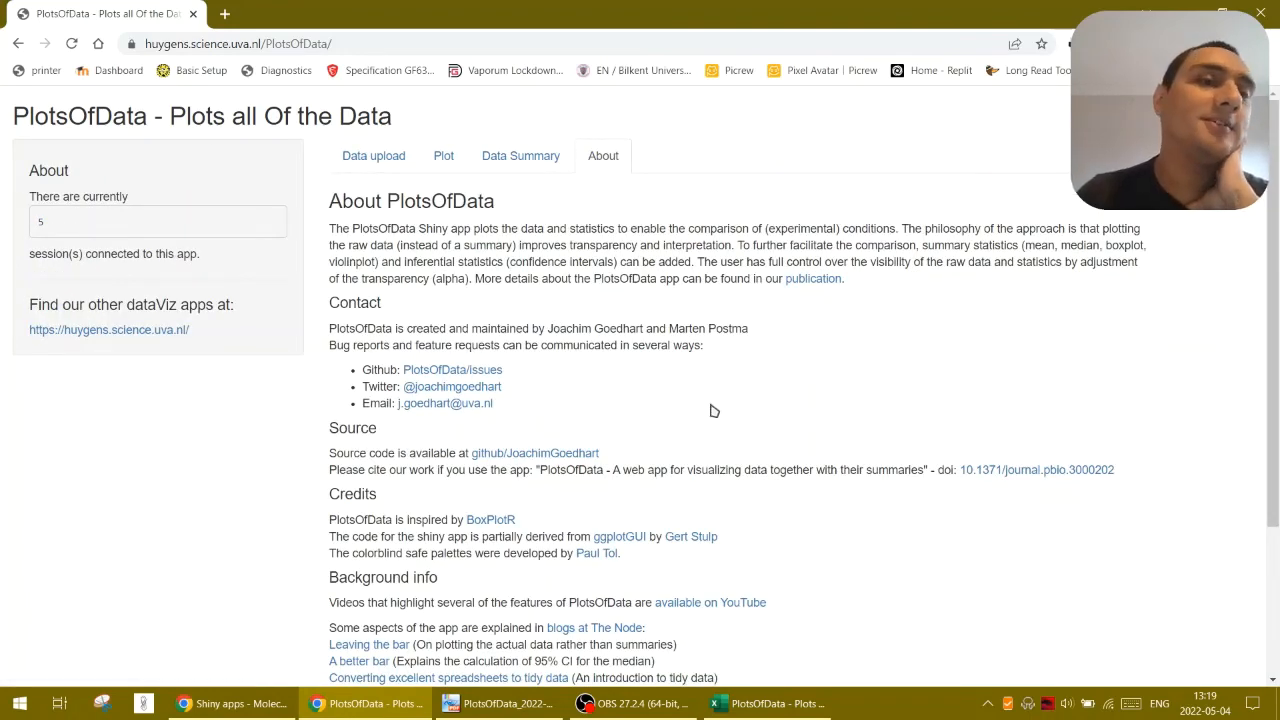
scroll(714, 430, "down", 2)
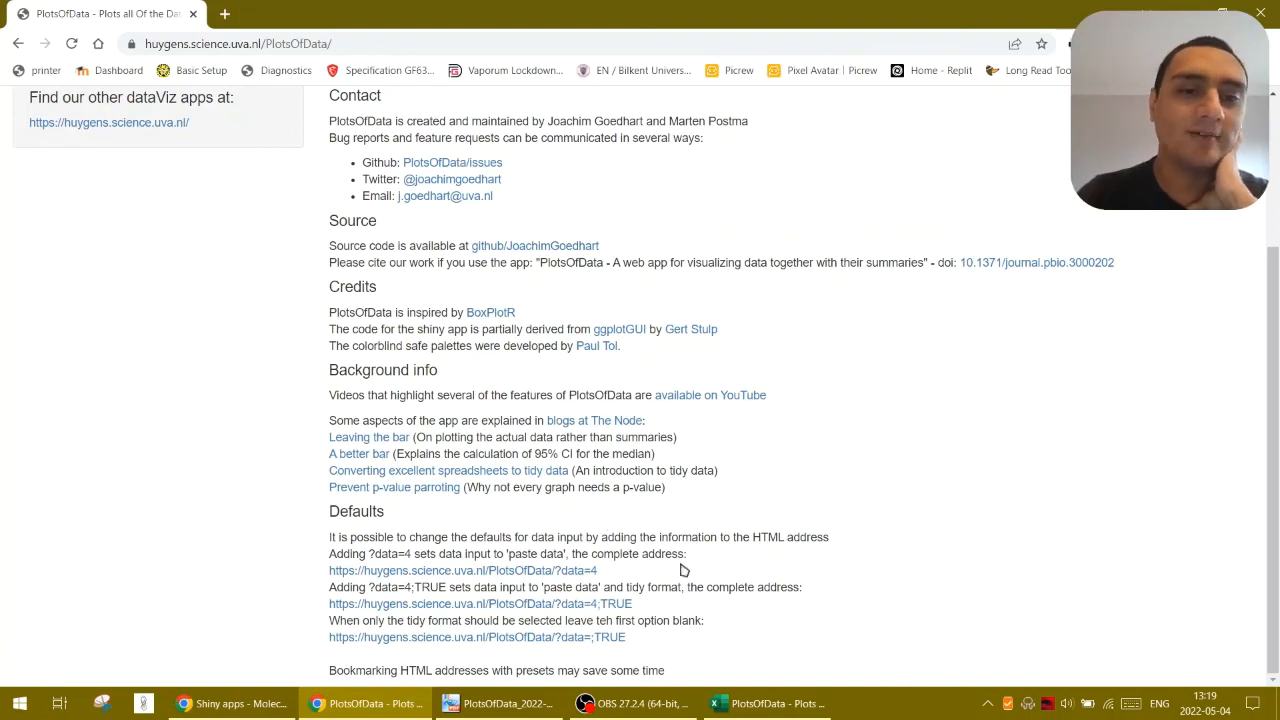
scroll(752, 632, "up", 1)
scroll(752, 632, "up", 1)
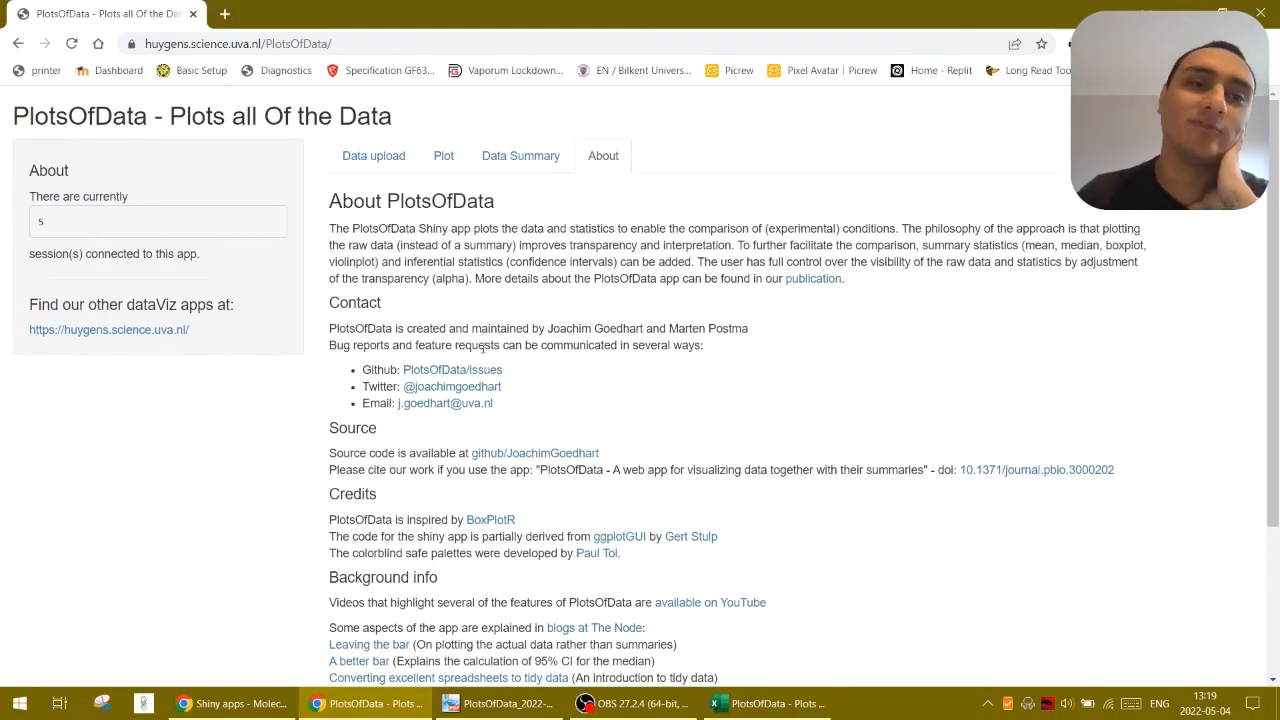